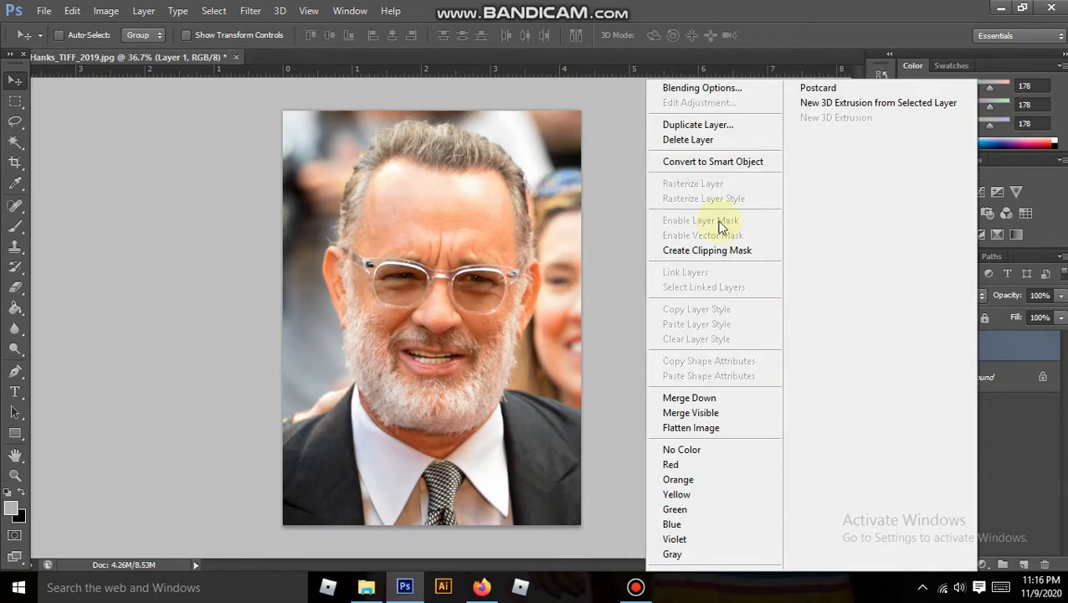
# Convert Layer 1 to a smart object and apply the Dry Brush filter with Brush Size 3, Brush Detail 8 and Texture 1.
pyautogui.click(711, 162)
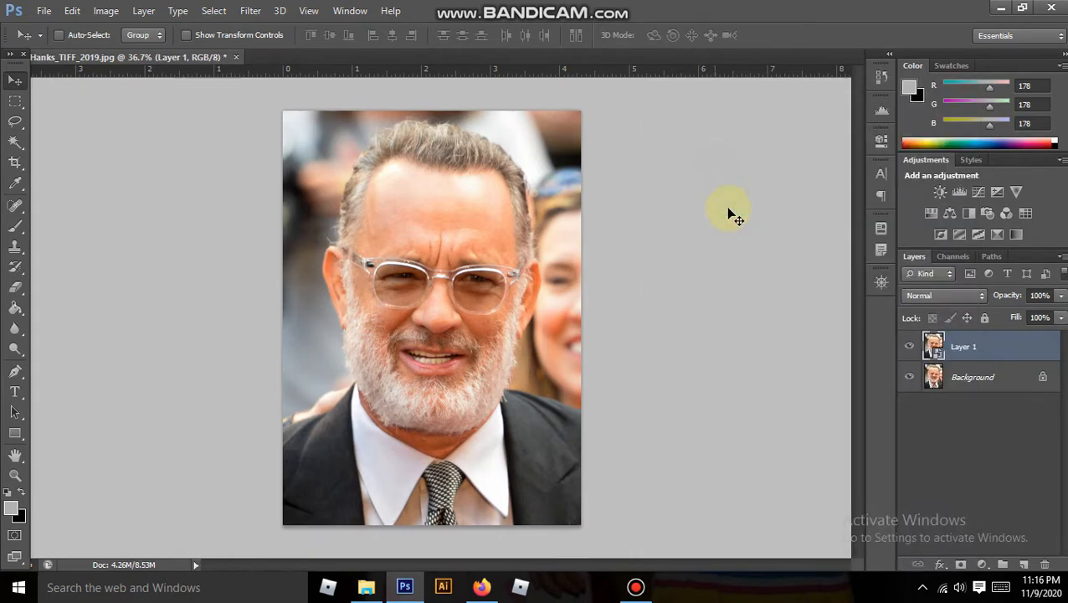
pyautogui.click(248, 14)
pyautogui.click(280, 71)
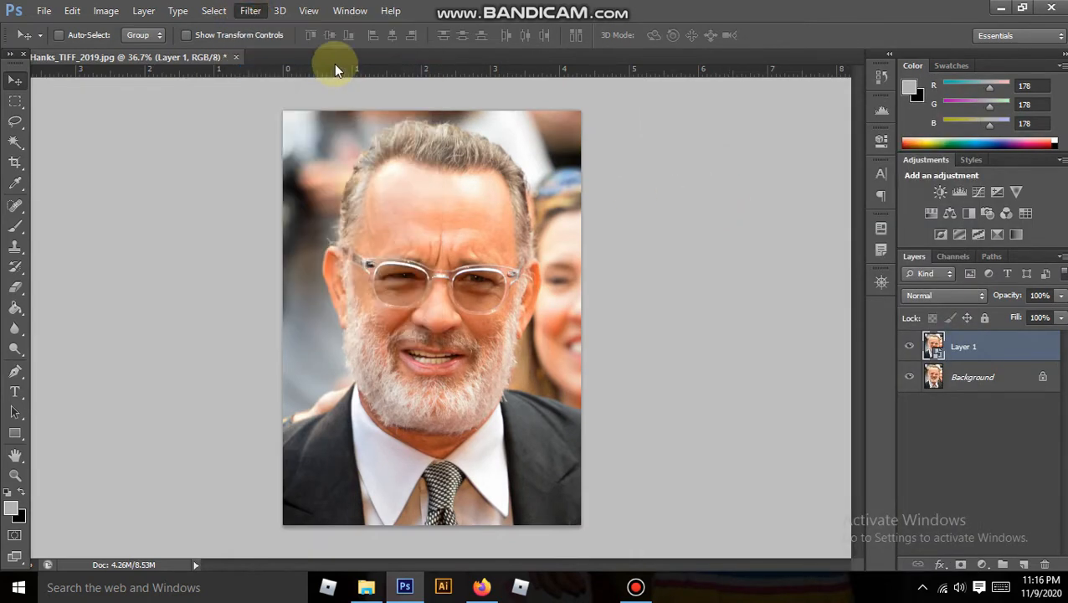
pyautogui.click(805, 73)
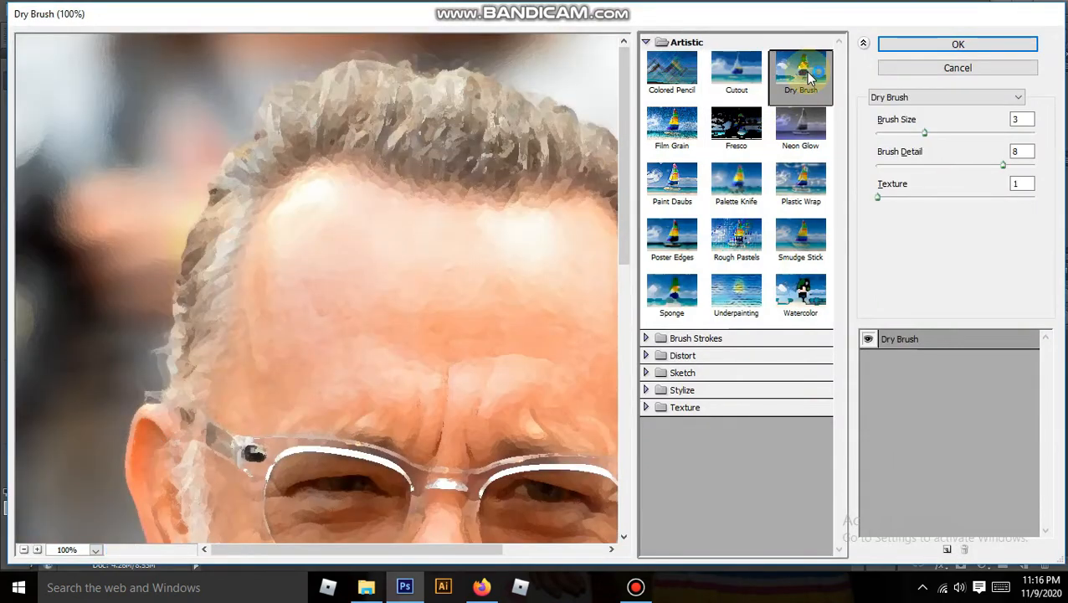
pyautogui.click(24, 549)
pyautogui.click(24, 549)
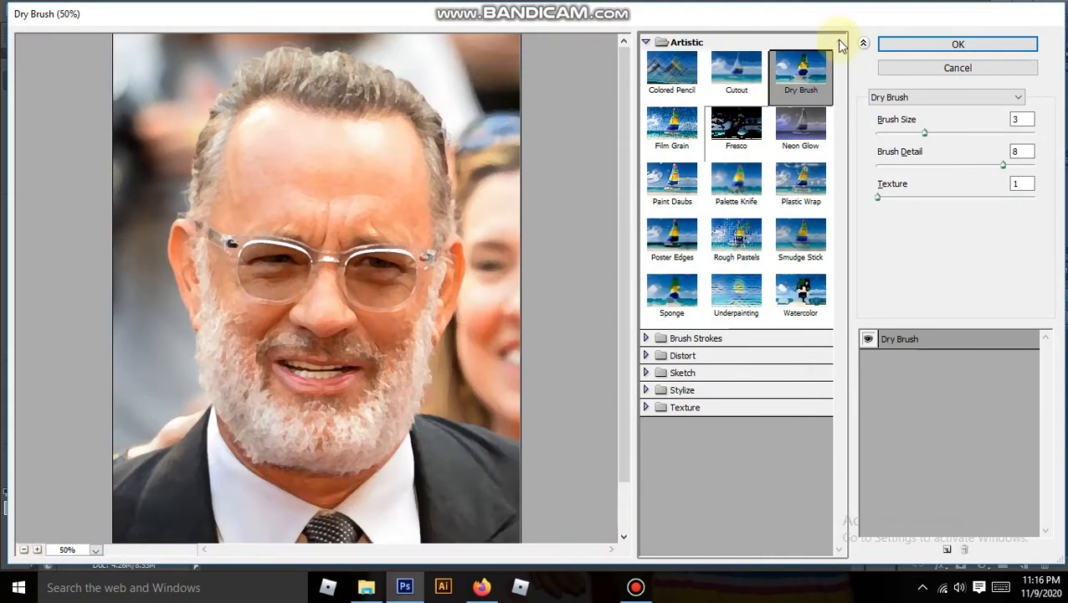
pyautogui.click(929, 44)
# Add the Cutout filter to Layer 1 with 4 levels, Edge Simplicity 4 and Edge Fidelity 2.
pyautogui.click(251, 11)
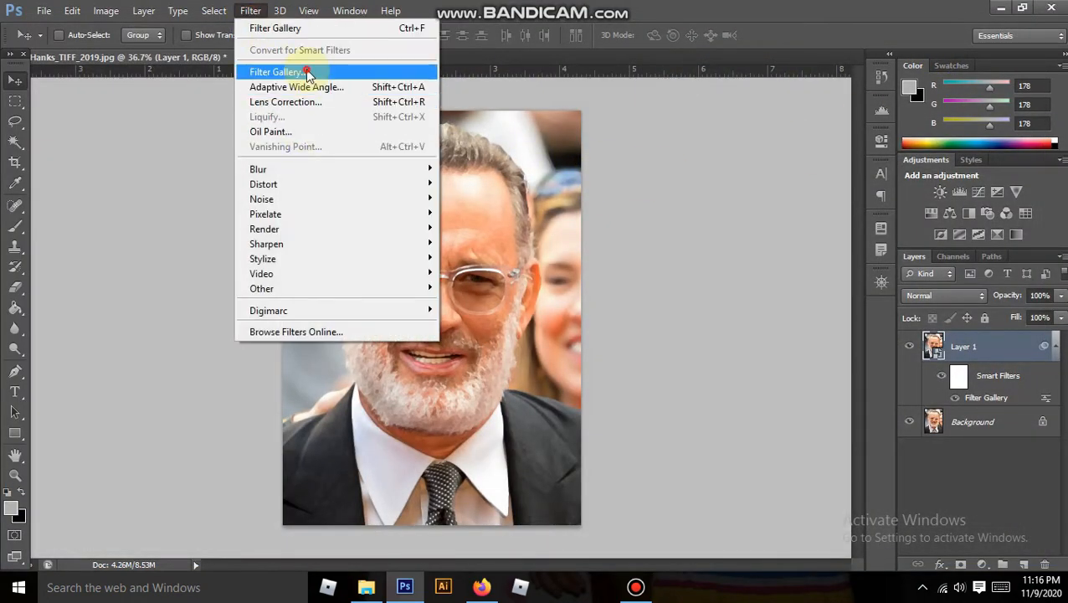
pyautogui.click(306, 74)
pyautogui.click(729, 82)
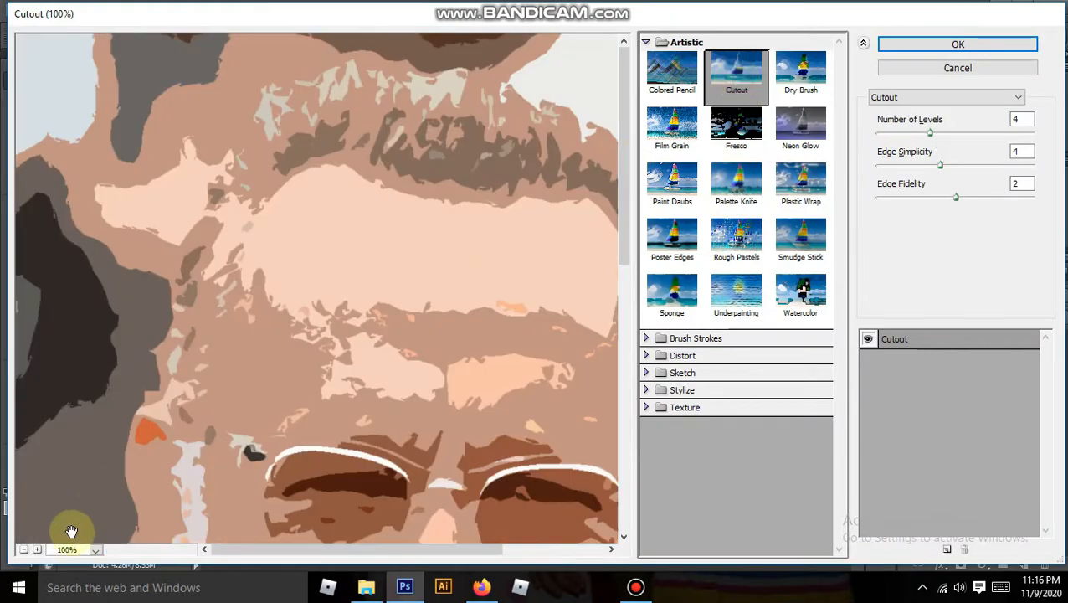
pyautogui.click(22, 549)
pyautogui.click(23, 549)
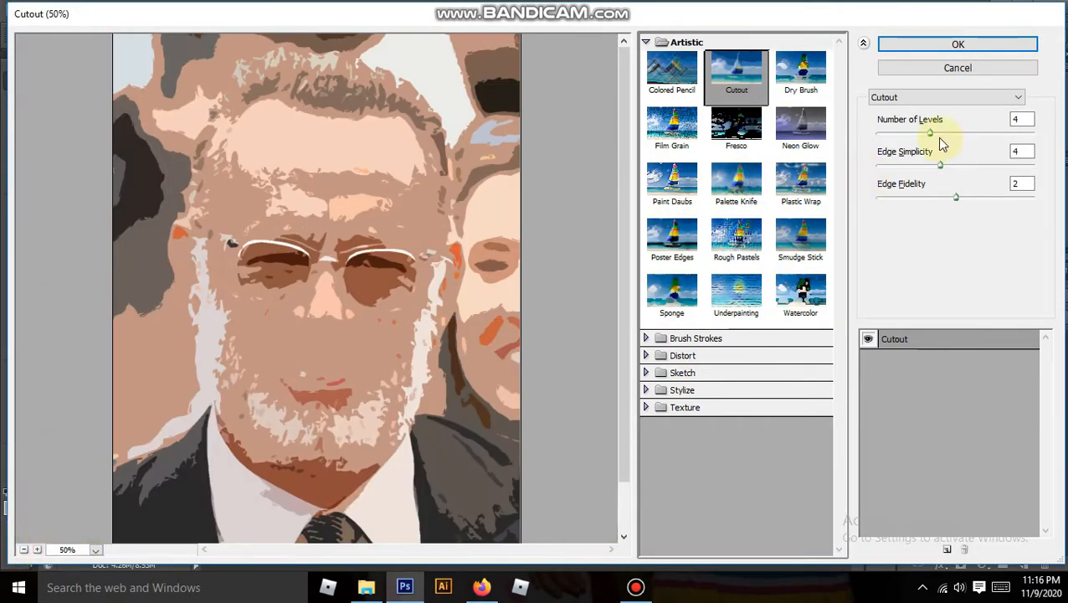
pyautogui.click(939, 46)
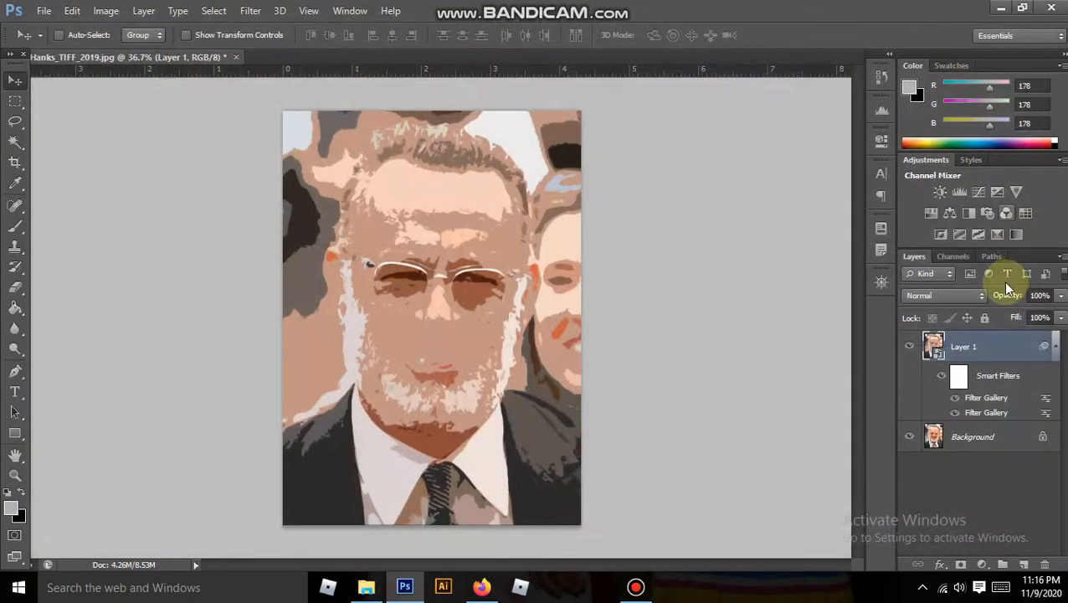
# Set the blending mode of the Cutout smart filter to Pin Light.
pyautogui.doubleClick(1046, 398)
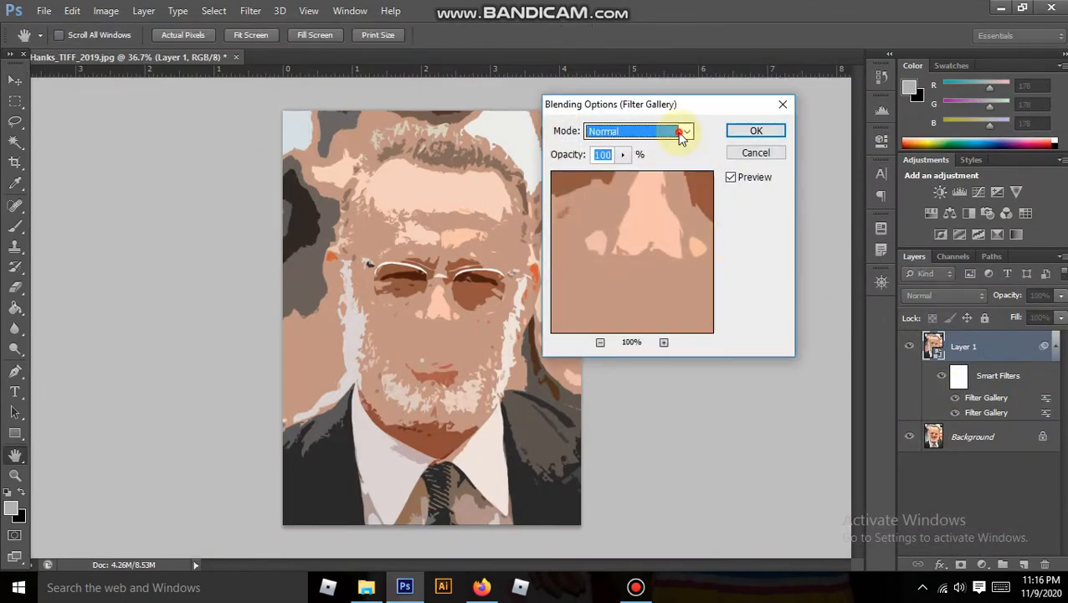
pyautogui.click(684, 131)
pyautogui.click(644, 398)
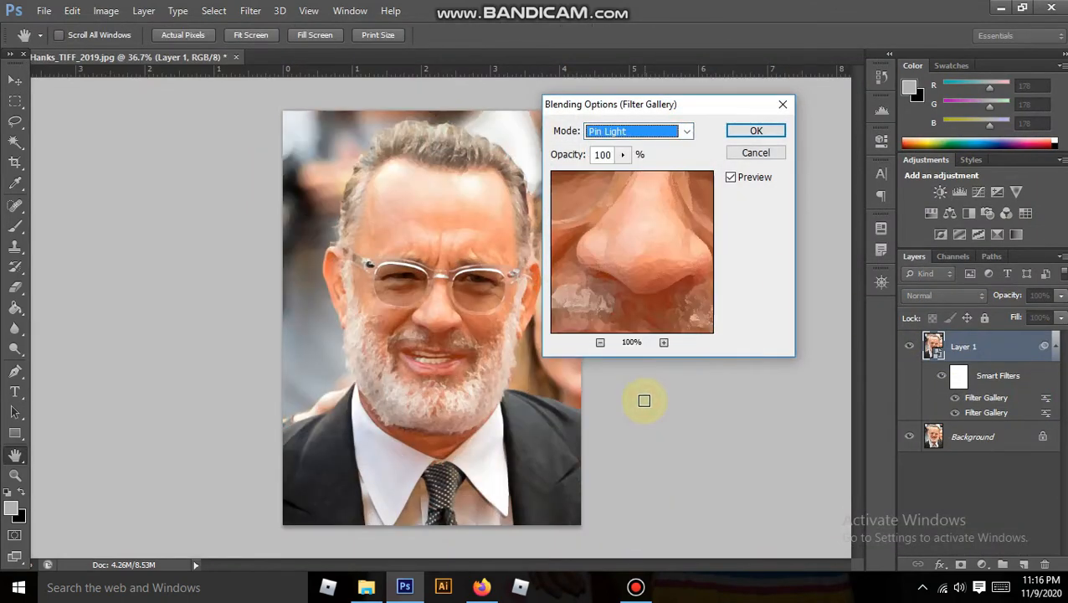
pyautogui.click(757, 132)
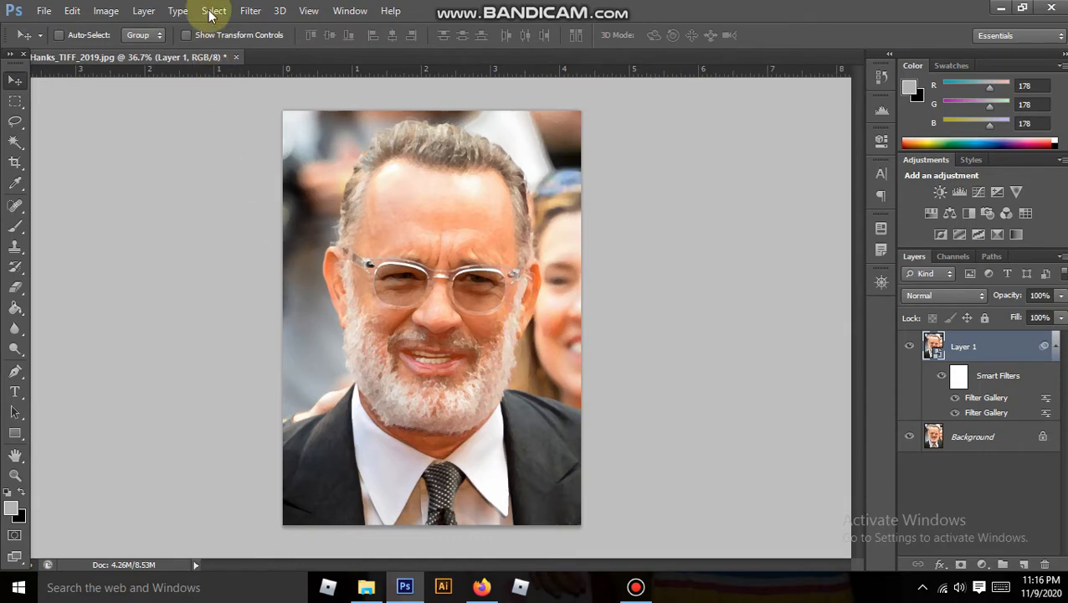
# Apply Smart Blur to Layer 1 with Radius 3.0, Threshold 25.0, Low quality and Normal mode.
pyautogui.click(252, 12)
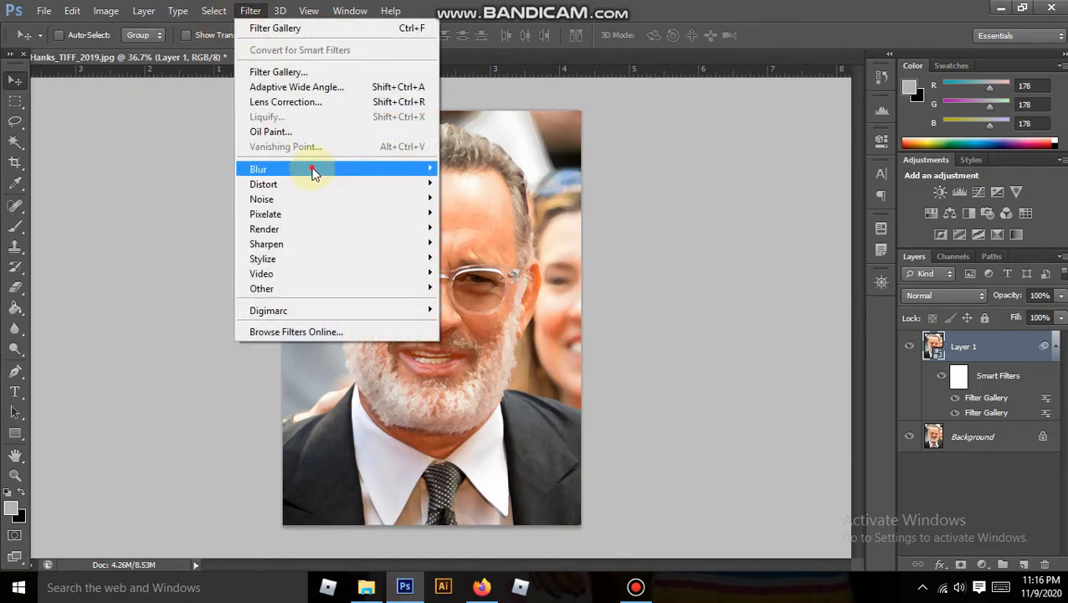
pyautogui.moveTo(309, 167)
pyautogui.click(465, 354)
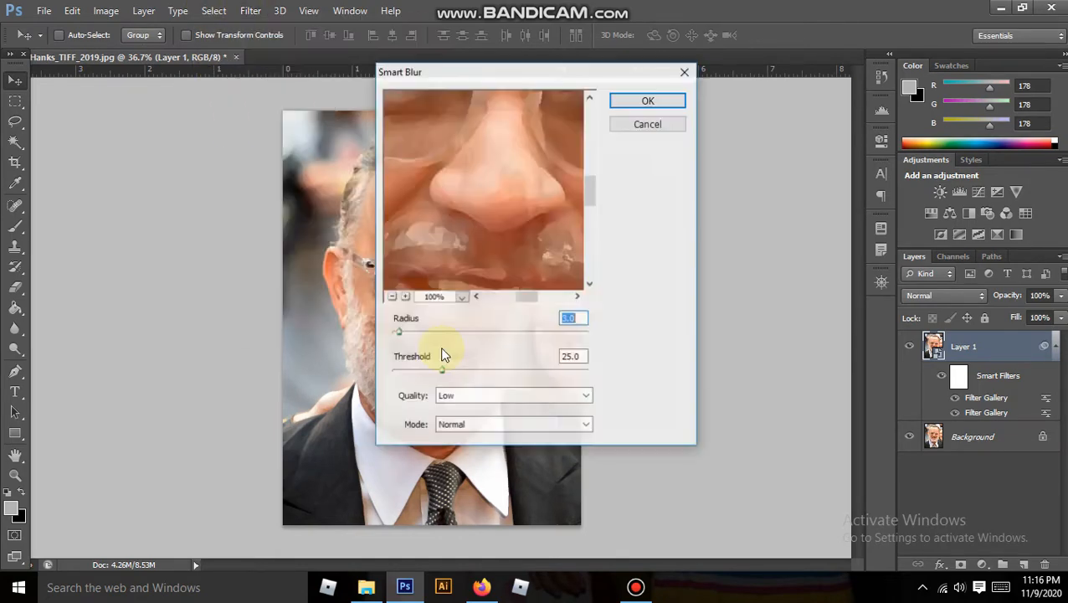
pyautogui.click(390, 297)
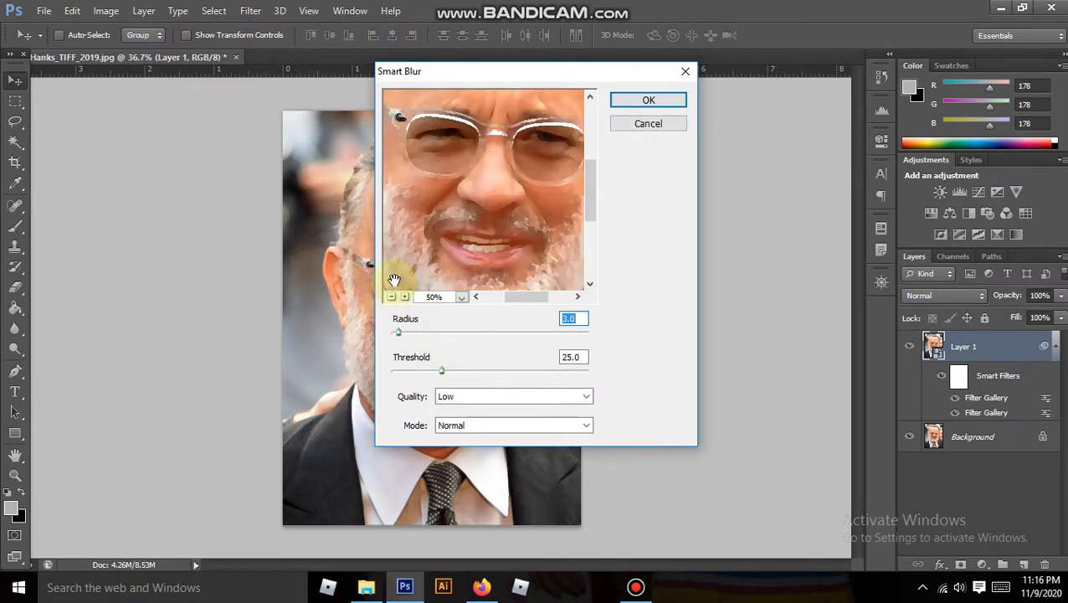
pyautogui.click(405, 297)
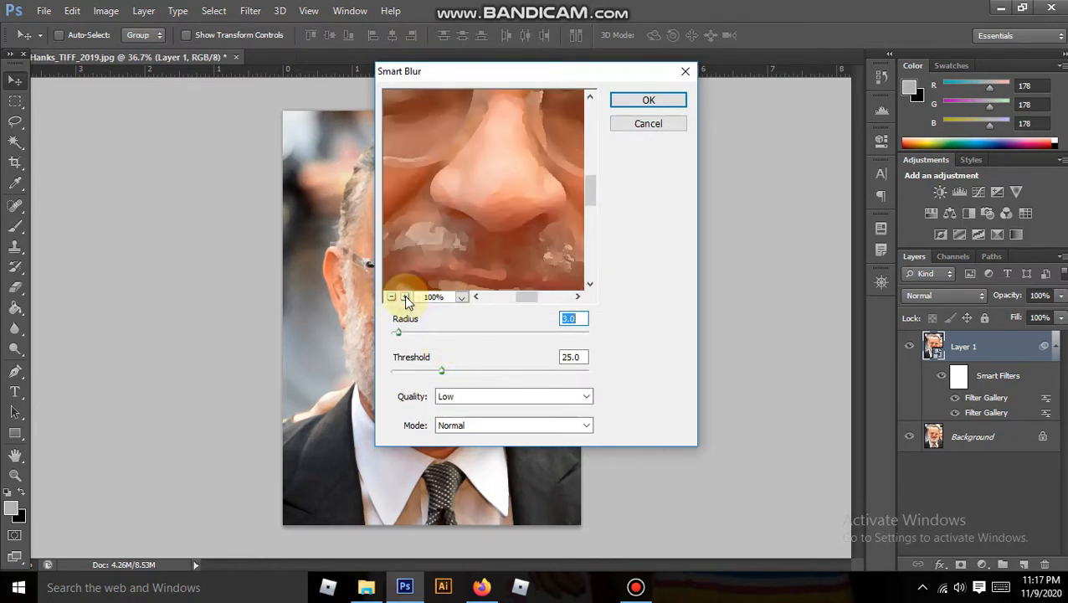
pyautogui.click(649, 102)
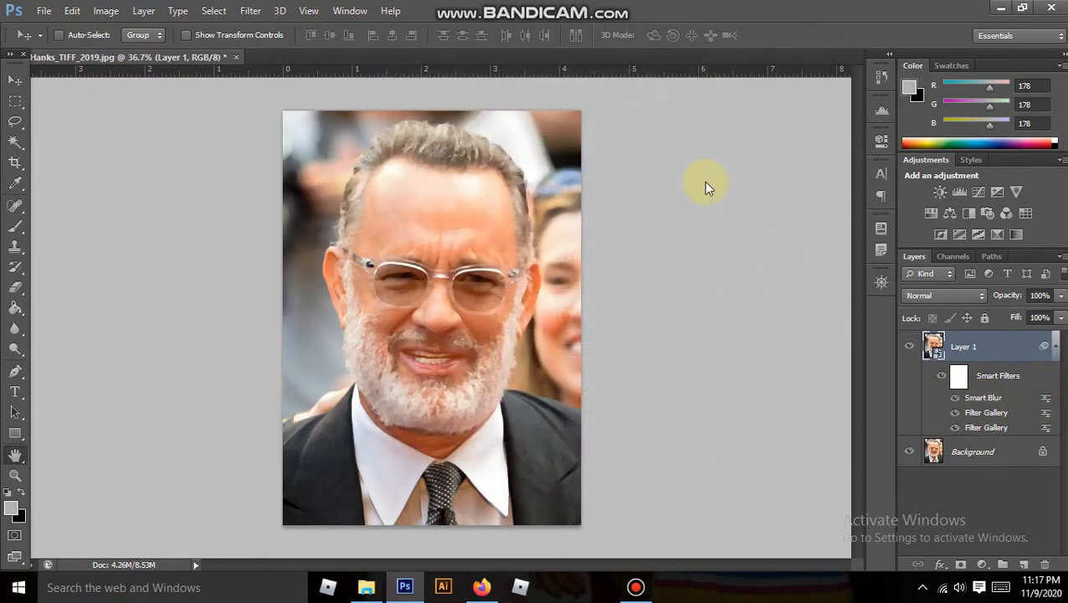
# Set the Smart Blur filter's blending mode to Screen at 51% opacity.
pyautogui.click(686, 131)
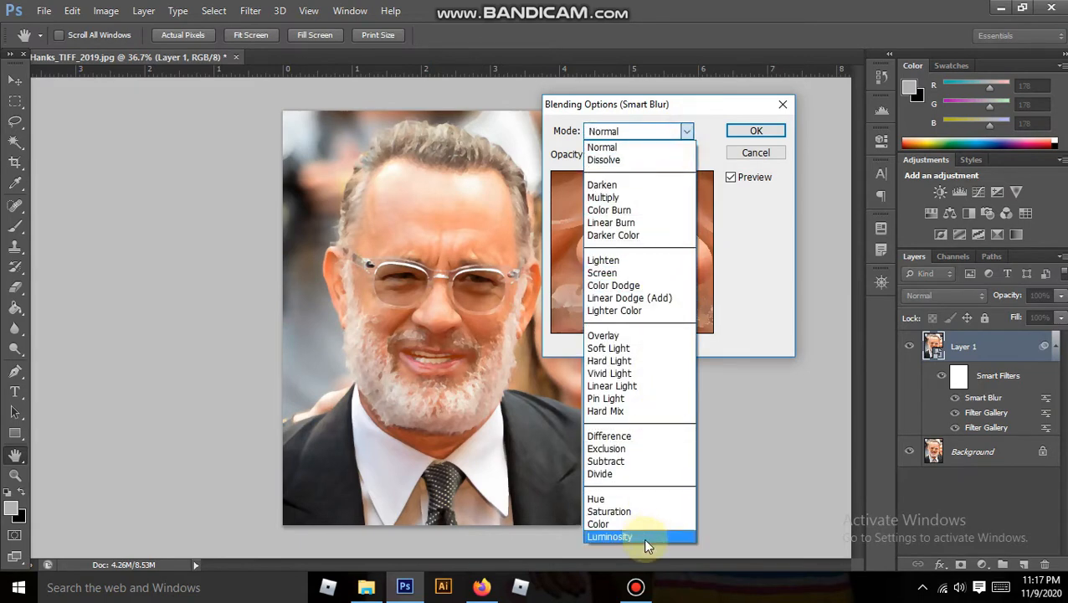
pyautogui.click(641, 272)
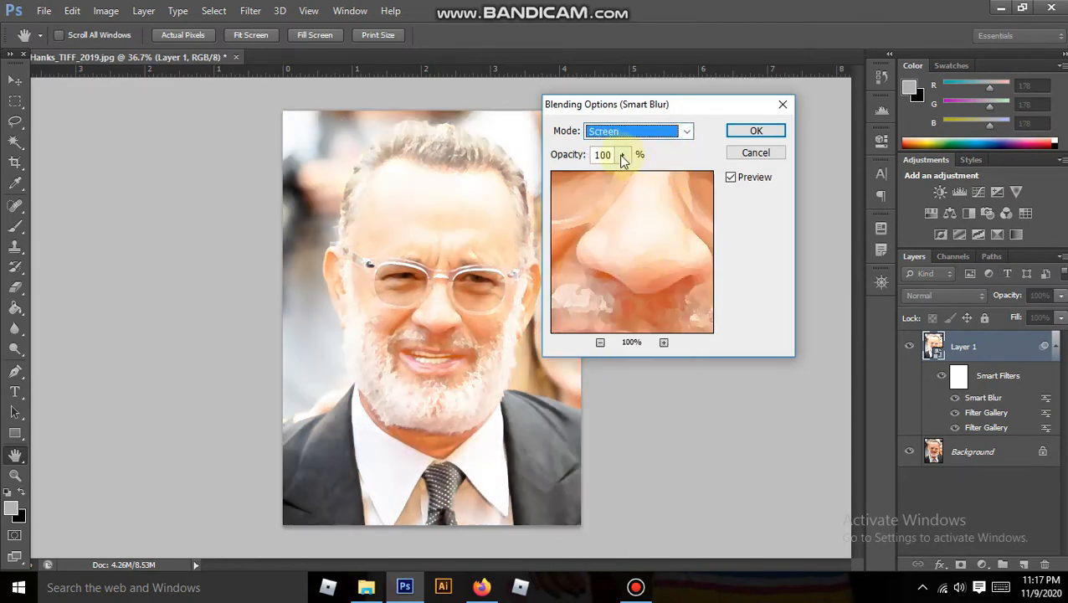
pyautogui.click(623, 156)
pyautogui.click(580, 174)
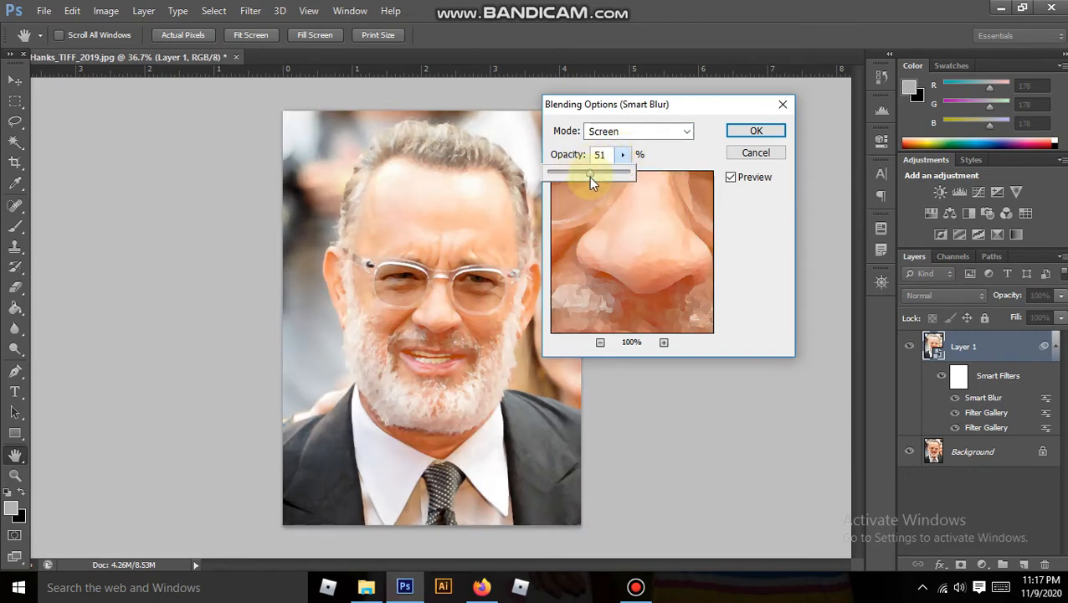
pyautogui.click(739, 132)
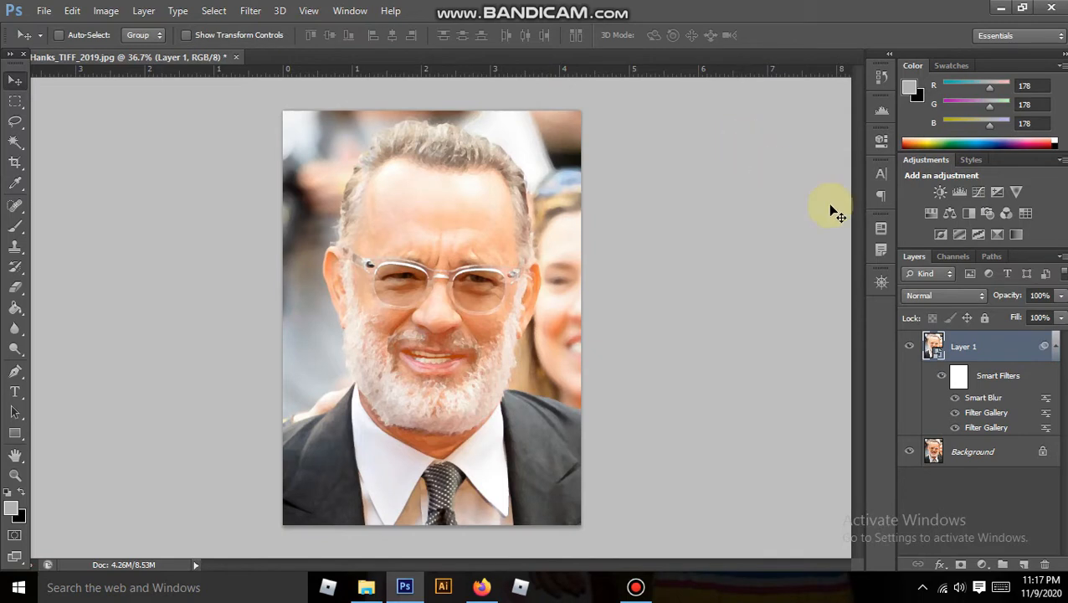
# Apply the Find Edges filter to Layer 1 and set its blending mode to Multiply.
pyautogui.click(251, 12)
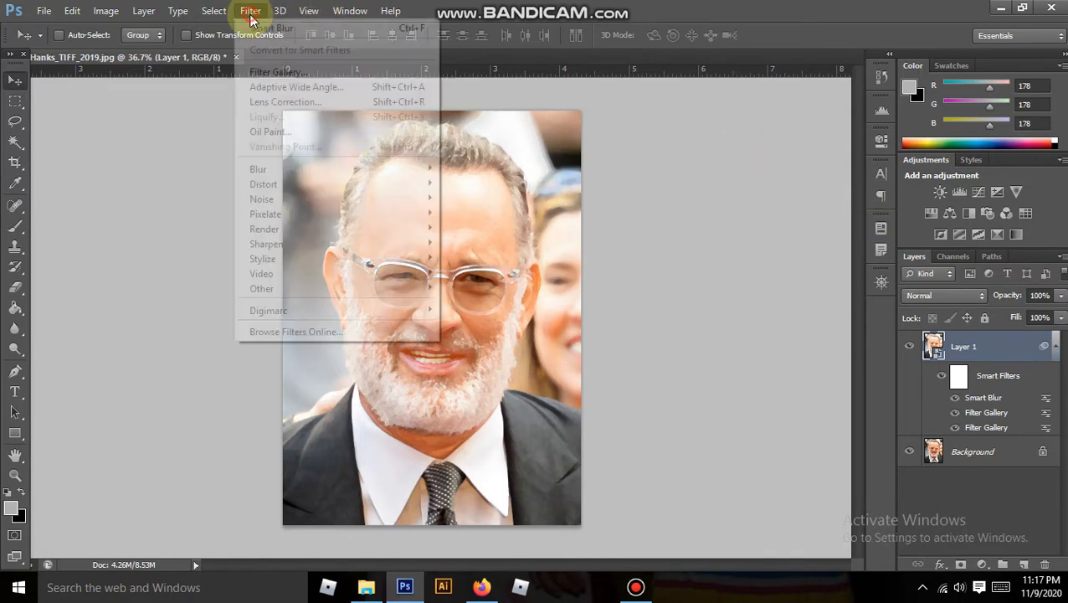
pyautogui.moveTo(421, 257)
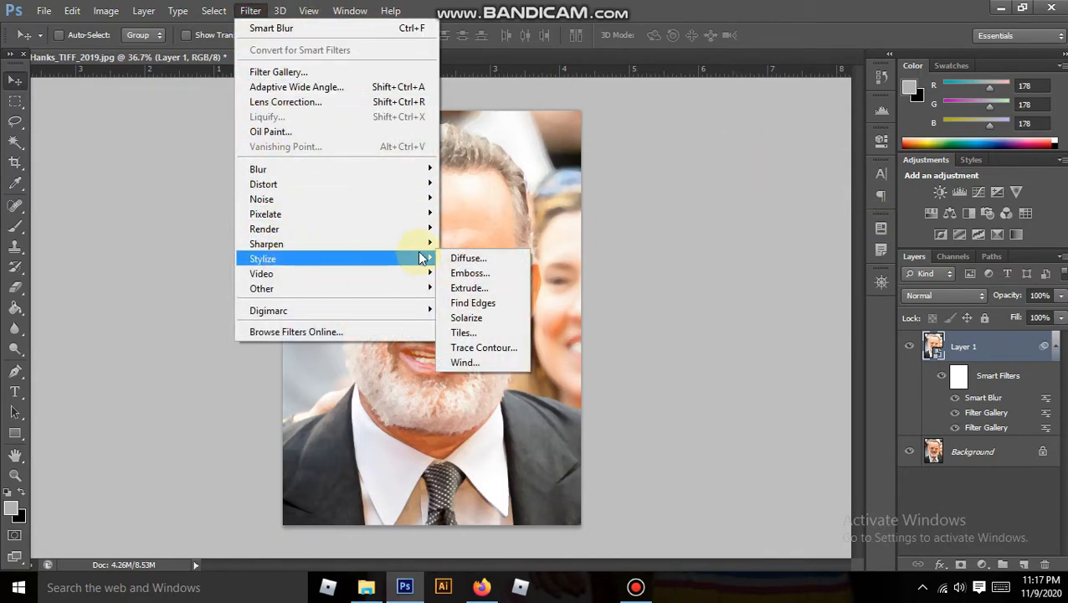
pyautogui.click(491, 306)
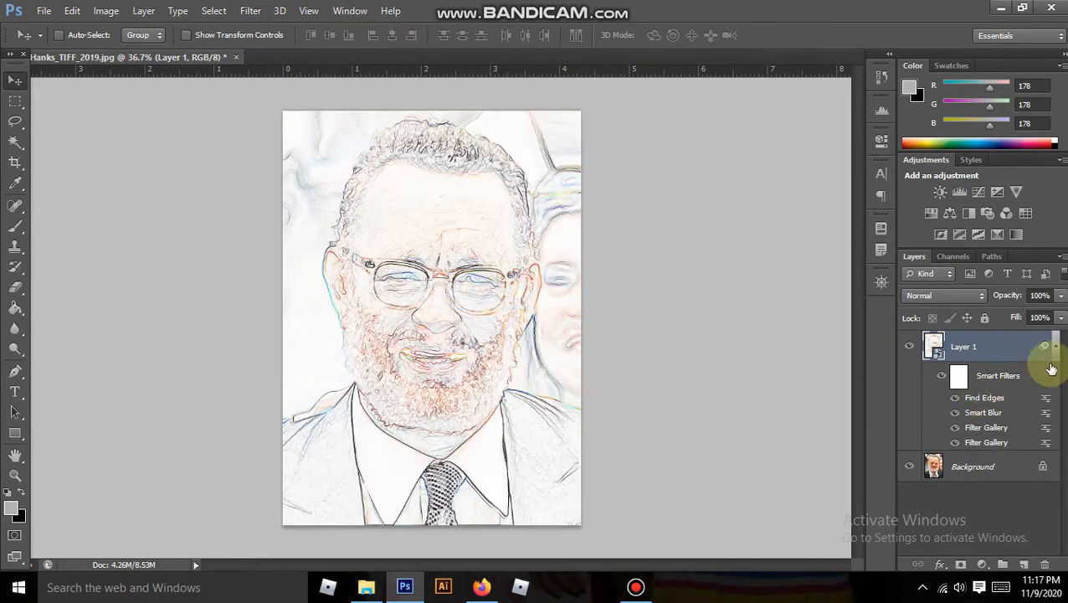
pyautogui.doubleClick(1049, 401)
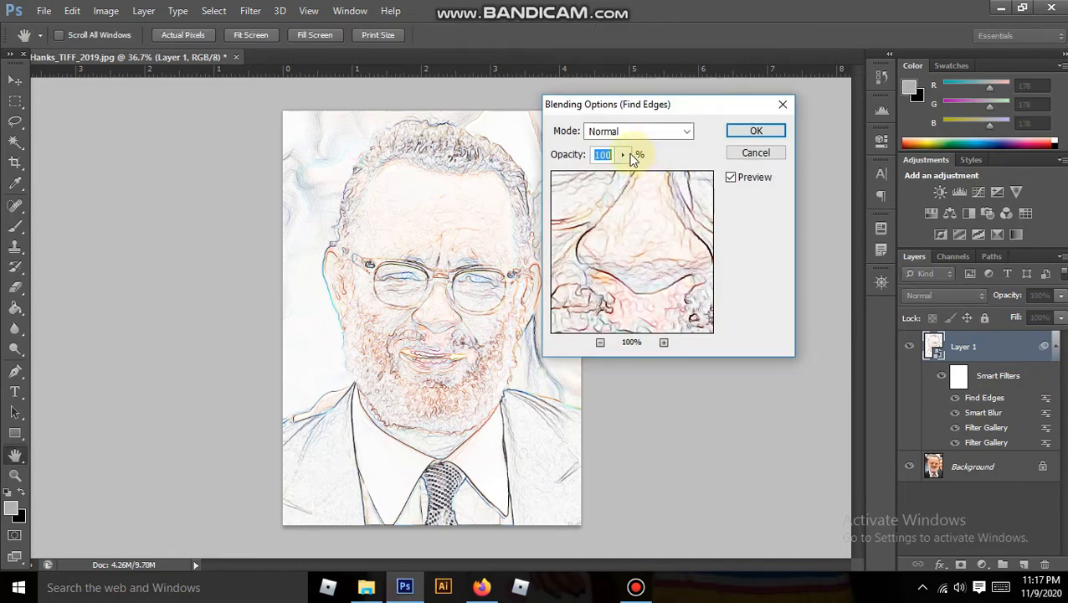
pyautogui.click(679, 131)
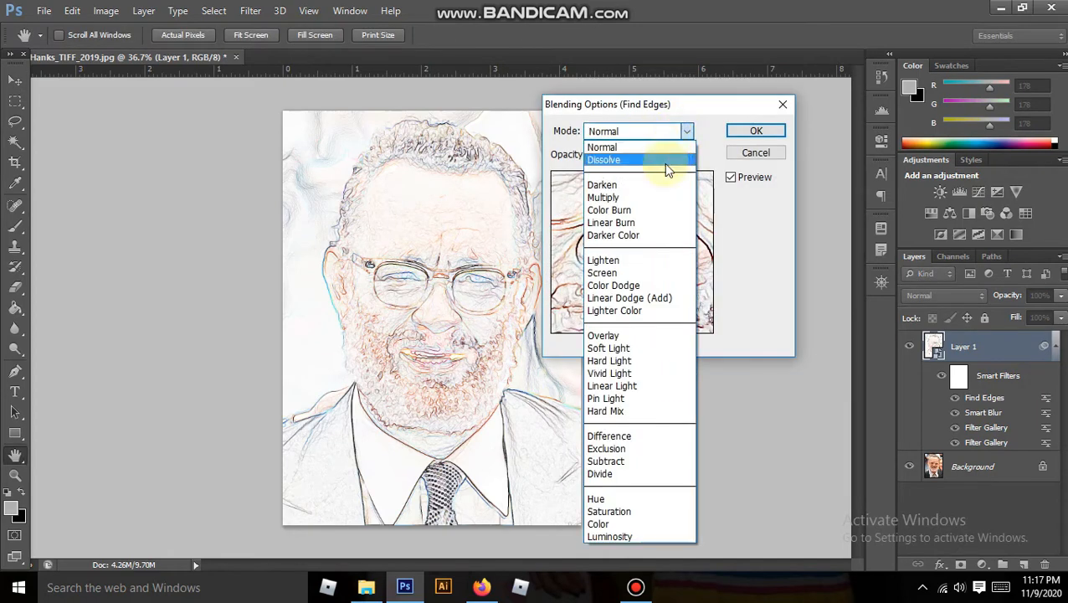
pyautogui.click(654, 199)
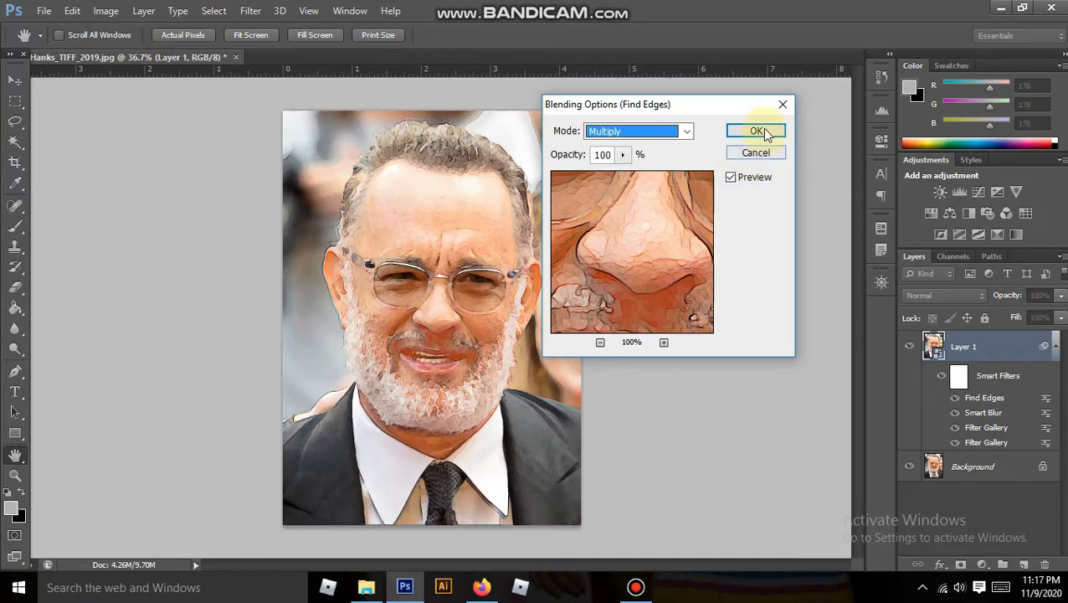
pyautogui.click(757, 131)
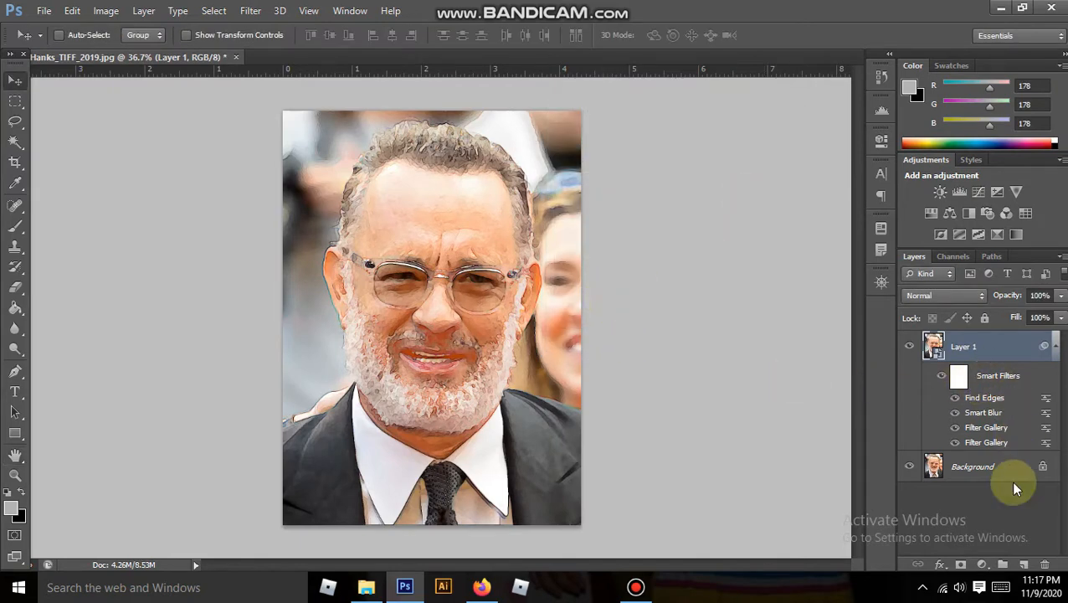
pyautogui.click(39, 11)
pyautogui.click(58, 40)
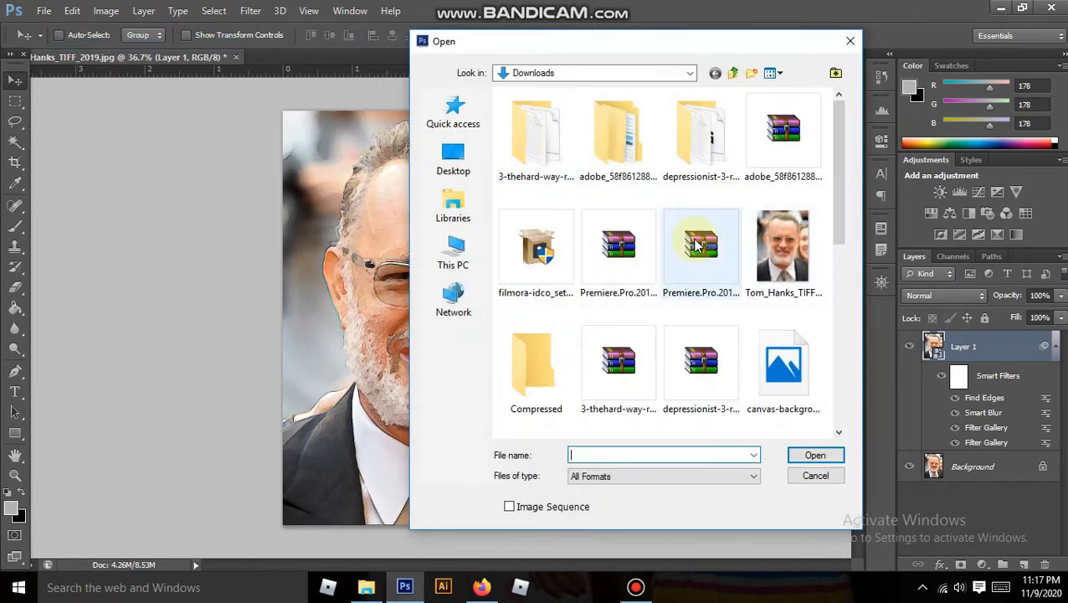
pyautogui.click(452, 251)
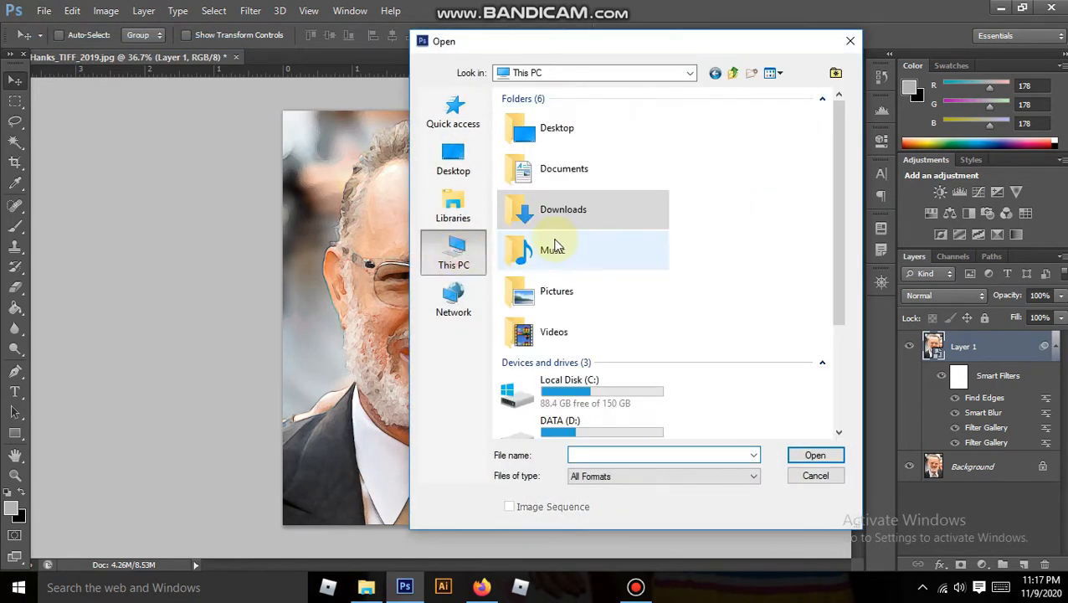
pyautogui.doubleClick(610, 426)
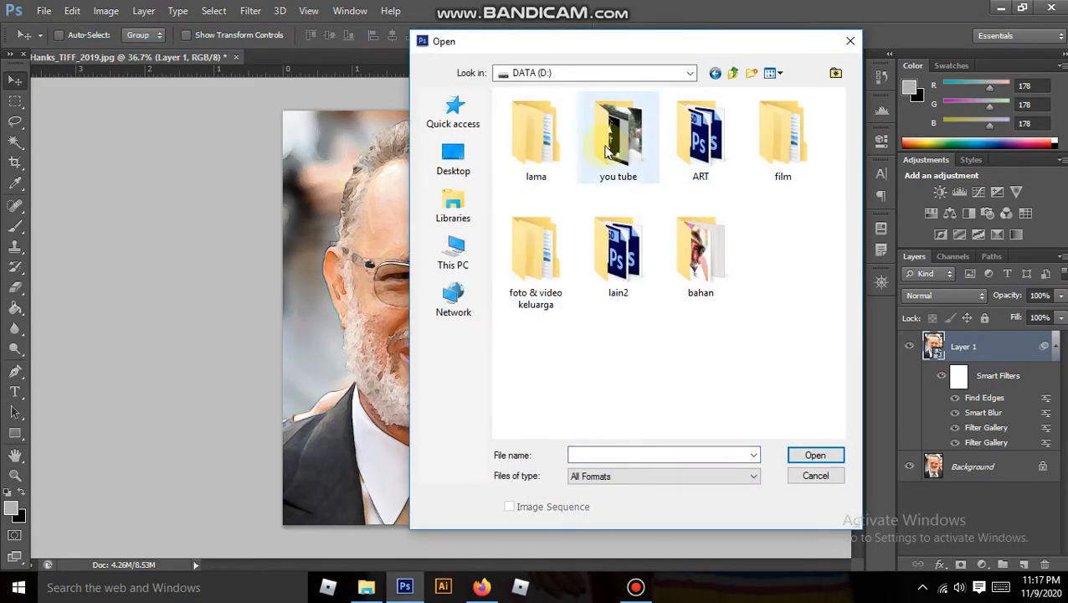
pyautogui.doubleClick(698, 249)
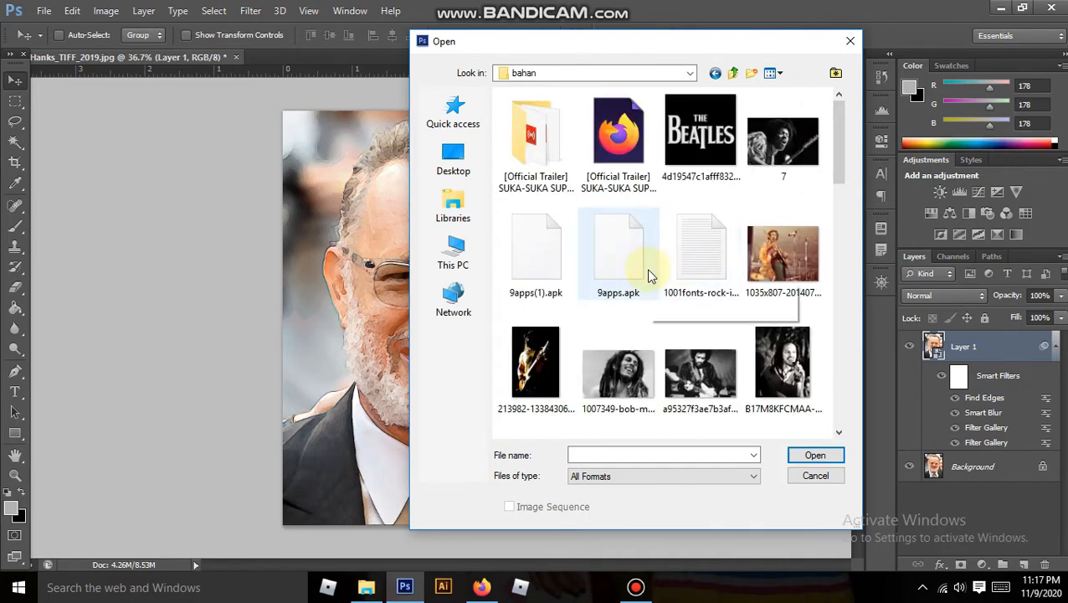
pyautogui.scroll(-7, 649, 272)
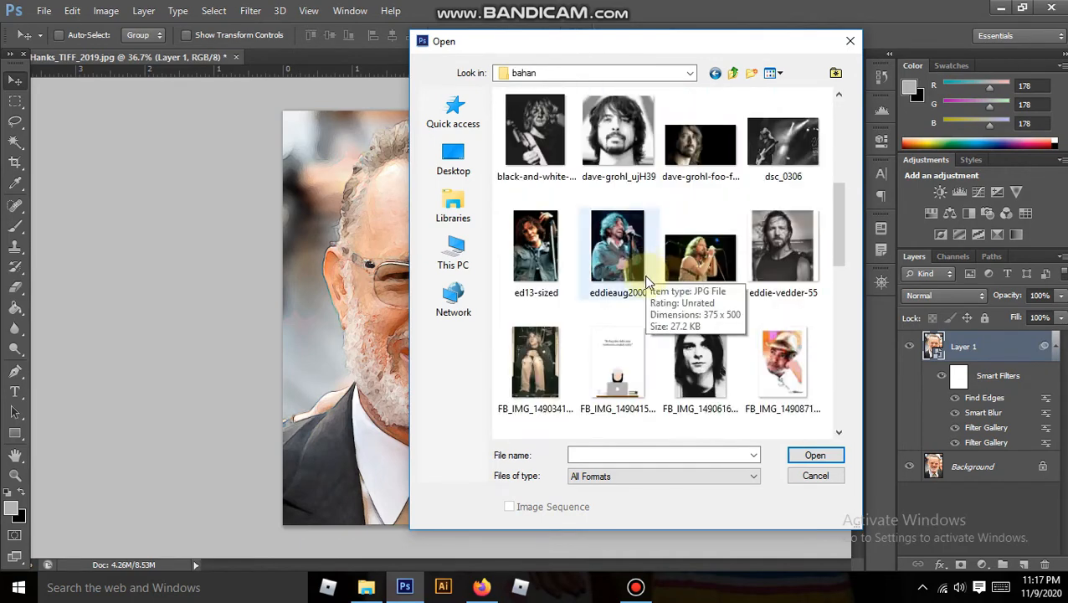
pyautogui.scroll(-2, 644, 276)
pyautogui.scroll(-2, 622, 414)
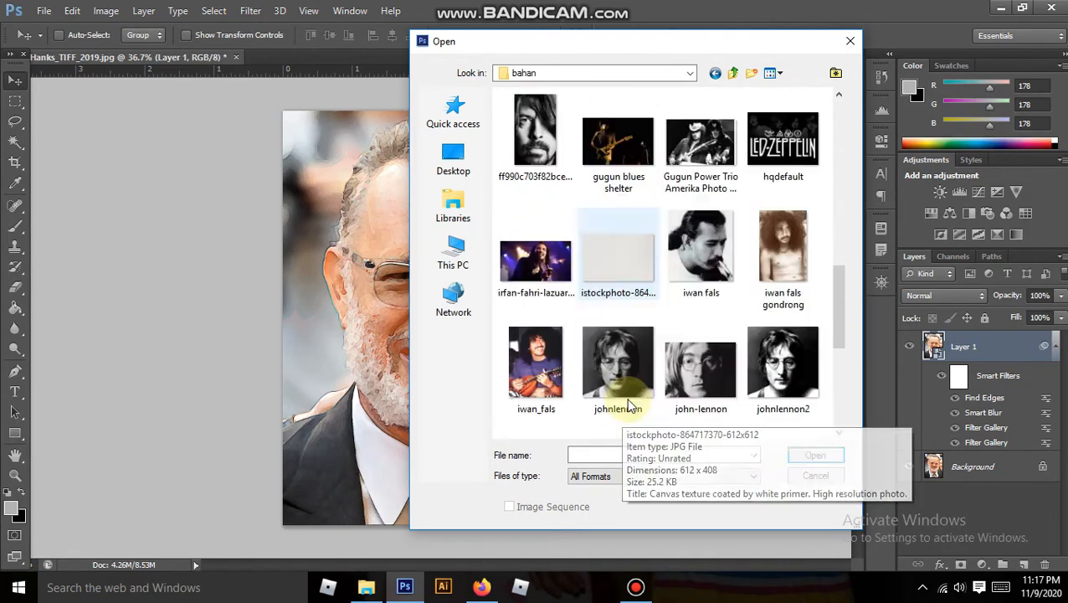
pyautogui.click(617, 253)
pyautogui.doubleClick(618, 255)
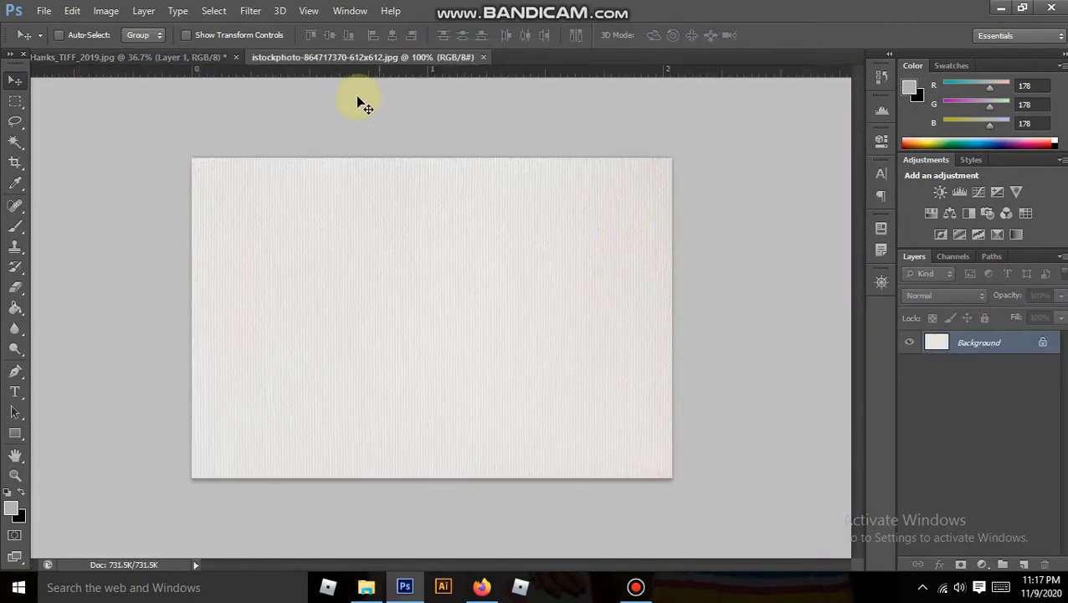
pyautogui.moveTo(346, 55); pyautogui.dragTo(484, 259)
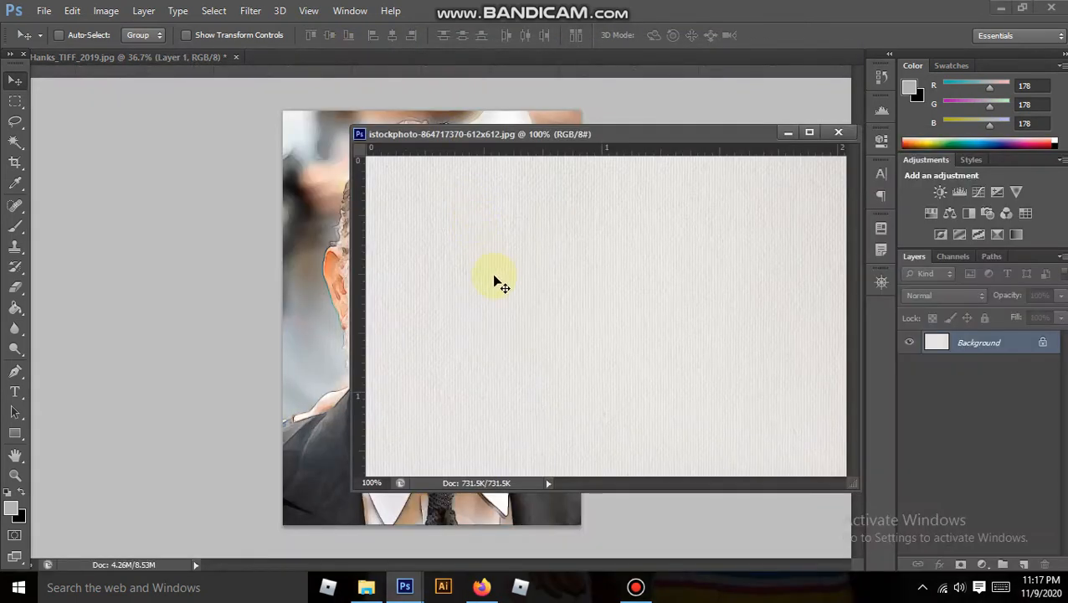
# Copy the canvas texture into the portrait document as a new layer, then close the texture's window.
pyautogui.moveTo(423, 299); pyautogui.dragTo(290, 282)
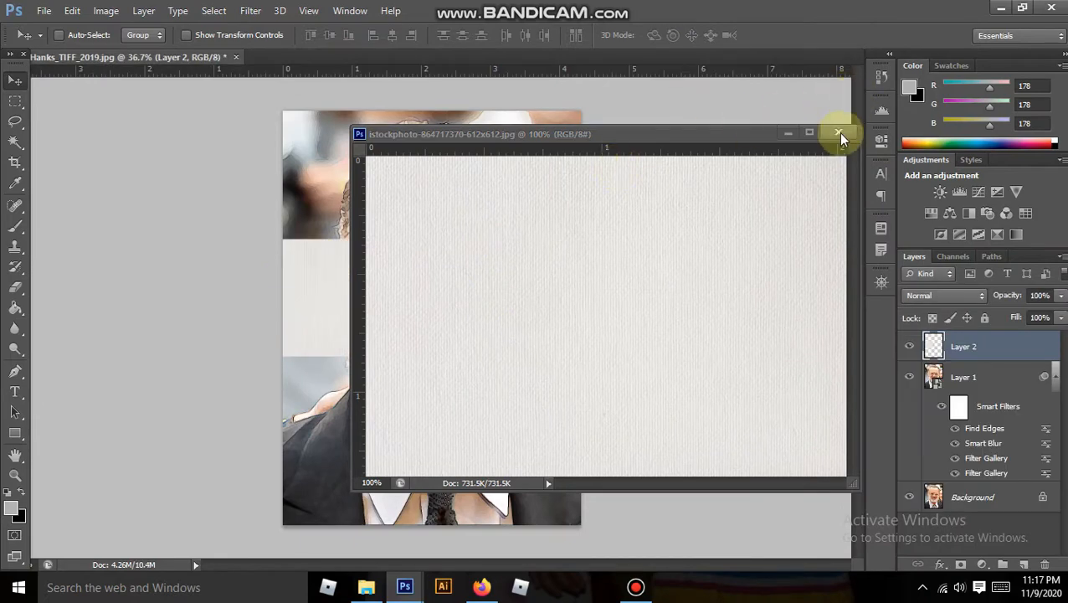
pyautogui.click(838, 132)
# Scale the texture layer proportionally to about 365% and position it so that it covers the whole portrait.
pyautogui.hotkey('ctrl', 't')
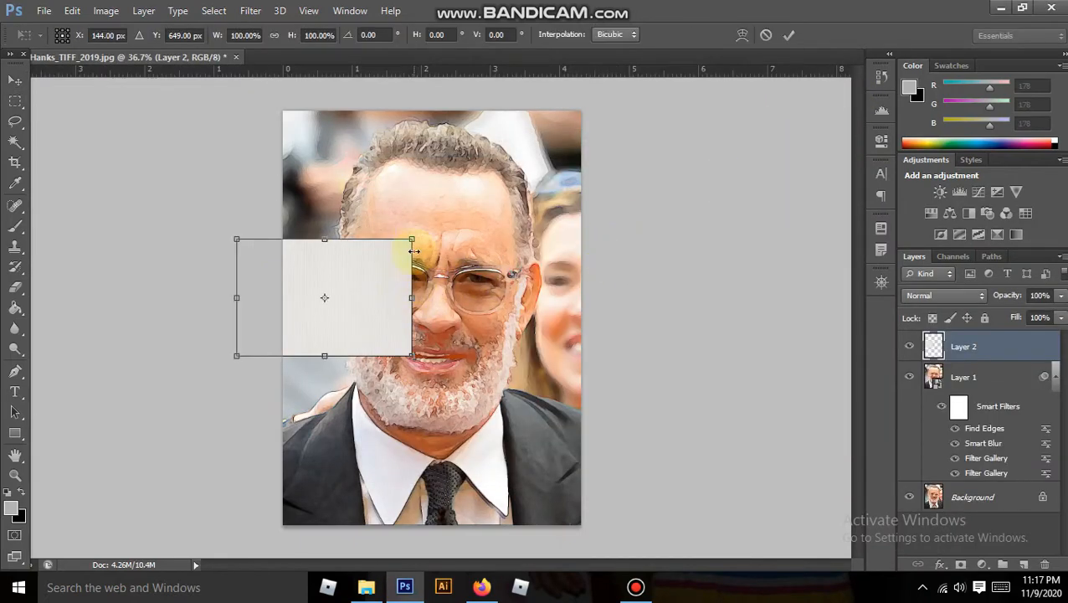
pyautogui.moveTo(413, 234); pyautogui.dragTo(592, 120)
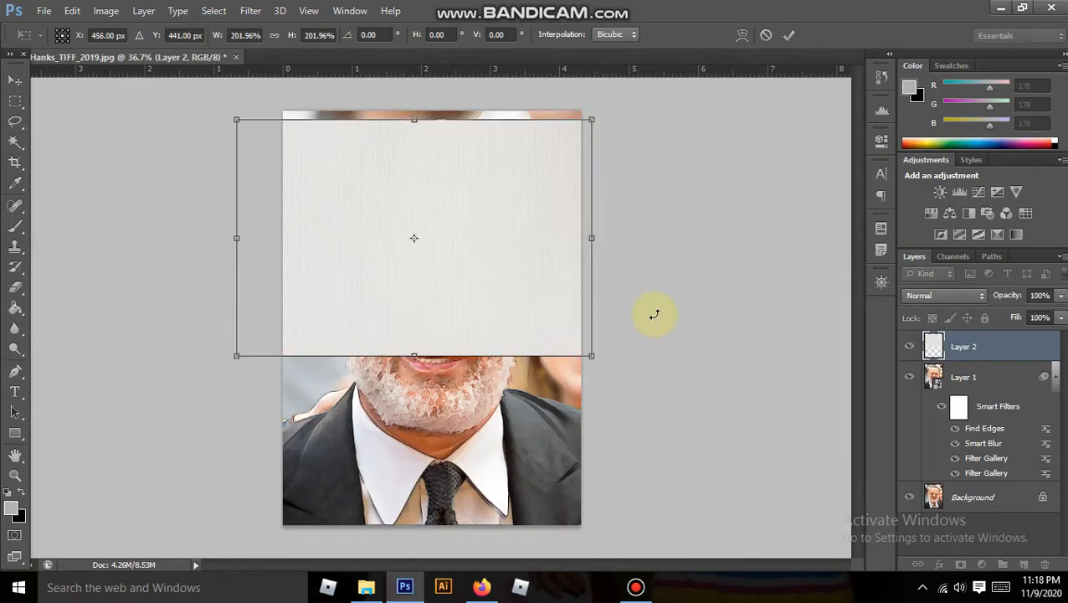
pyautogui.moveTo(594, 357); pyautogui.dragTo(682, 486)
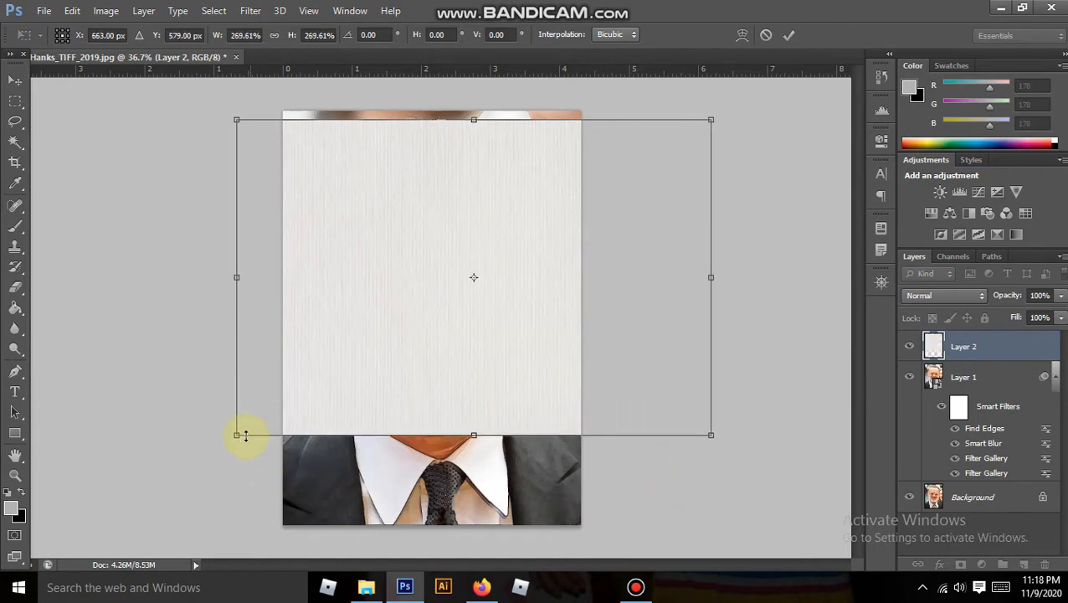
pyautogui.moveTo(238, 431); pyautogui.dragTo(116, 533)
pyautogui.moveTo(420, 345); pyautogui.dragTo(401, 408)
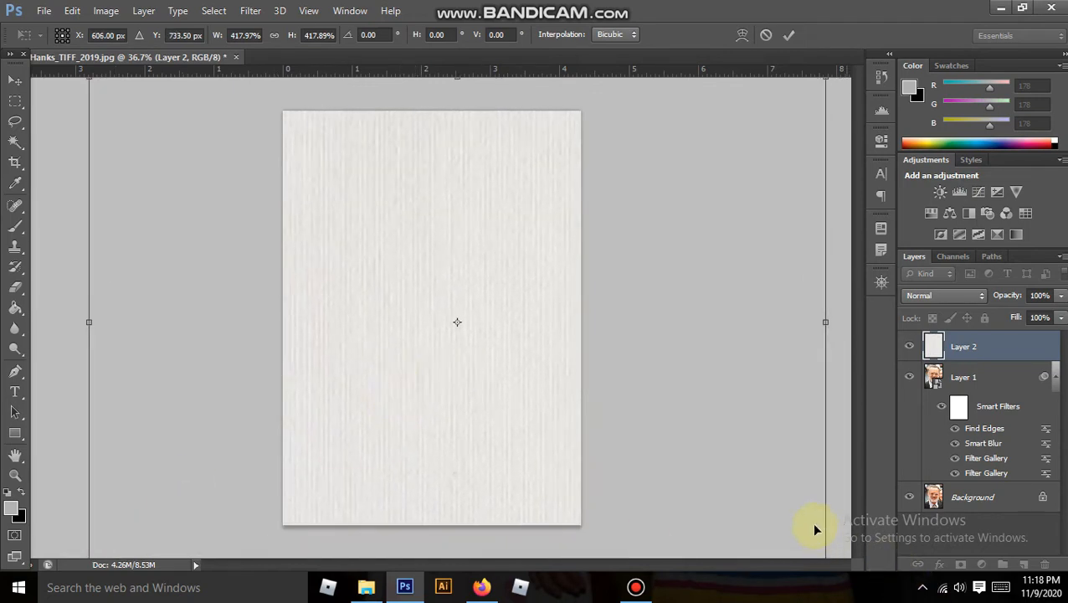
pyautogui.moveTo(823, 534); pyautogui.dragTo(751, 486)
pyautogui.moveTo(646, 434); pyautogui.dragTo(646, 446)
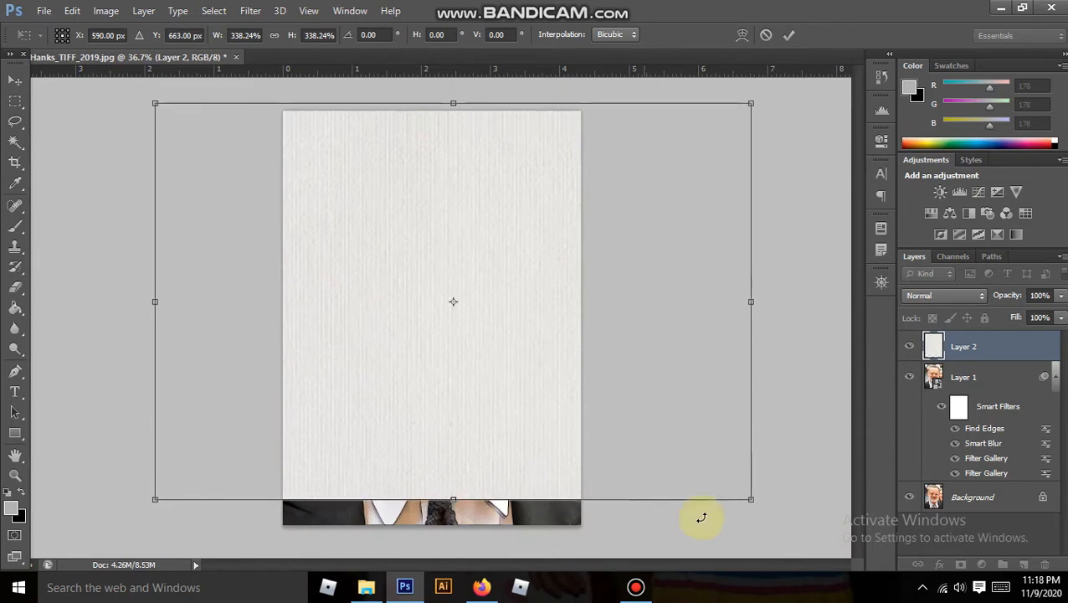
pyautogui.moveTo(749, 501); pyautogui.dragTo(782, 548)
pyautogui.moveTo(703, 465); pyautogui.dragTo(806, 476)
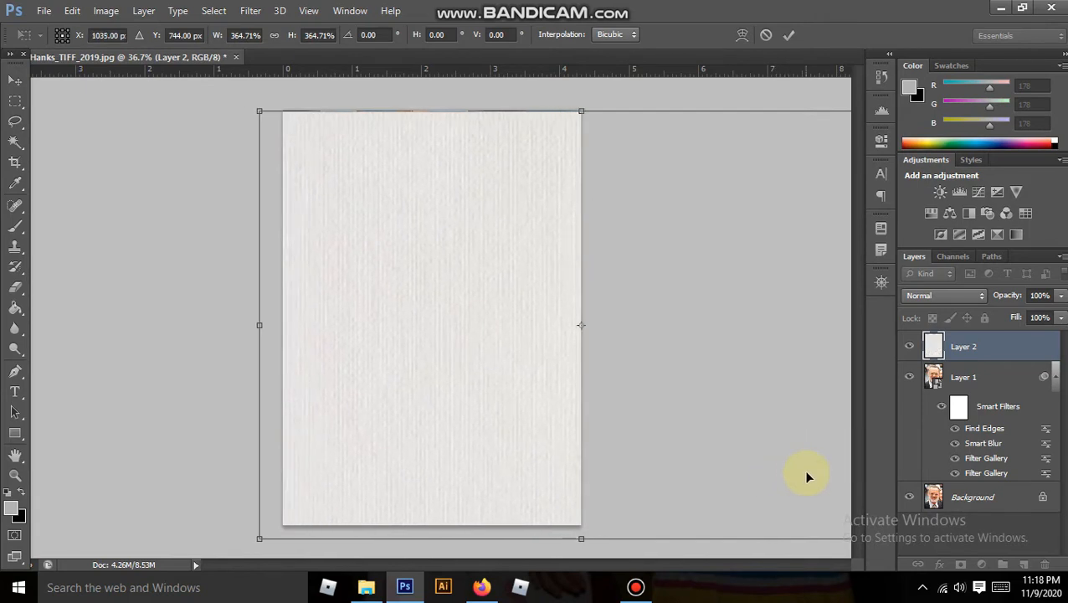
pyautogui.press('Return')
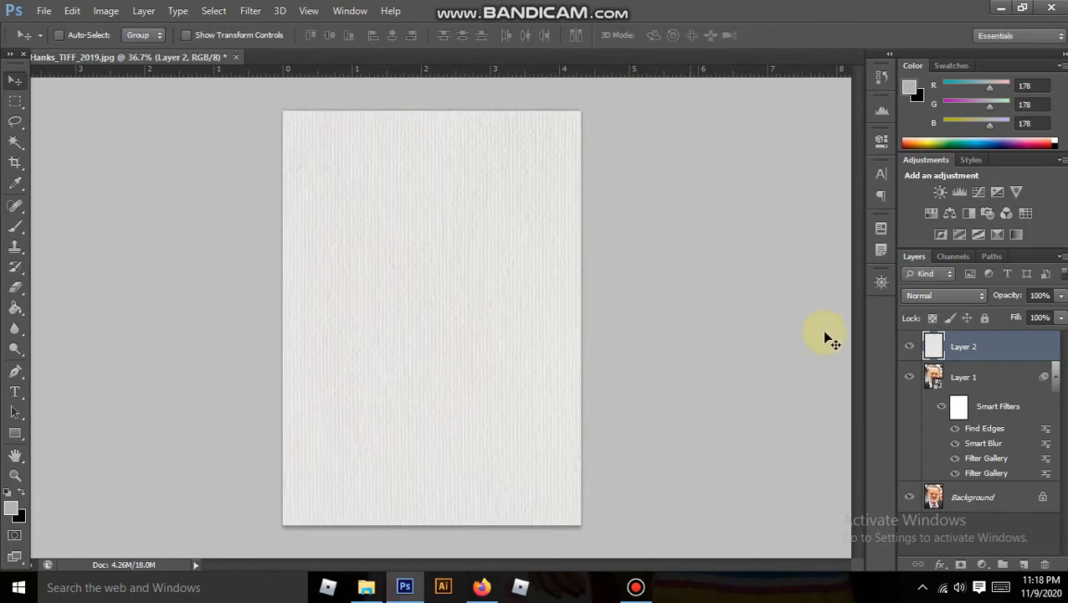
# Set Layer 2's blending mode to Multiply at 100% opacity and hide the Background layer.
pyautogui.moveTo(996, 296); pyautogui.dragTo(993, 296)
pyautogui.click(984, 296)
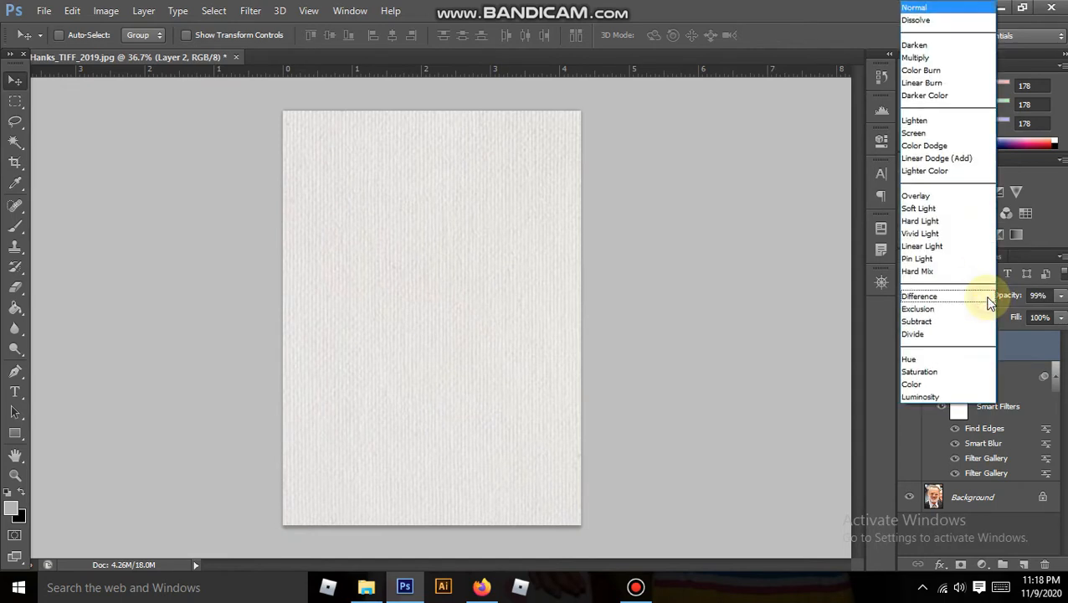
pyautogui.click(1048, 298)
pyautogui.click(1059, 295)
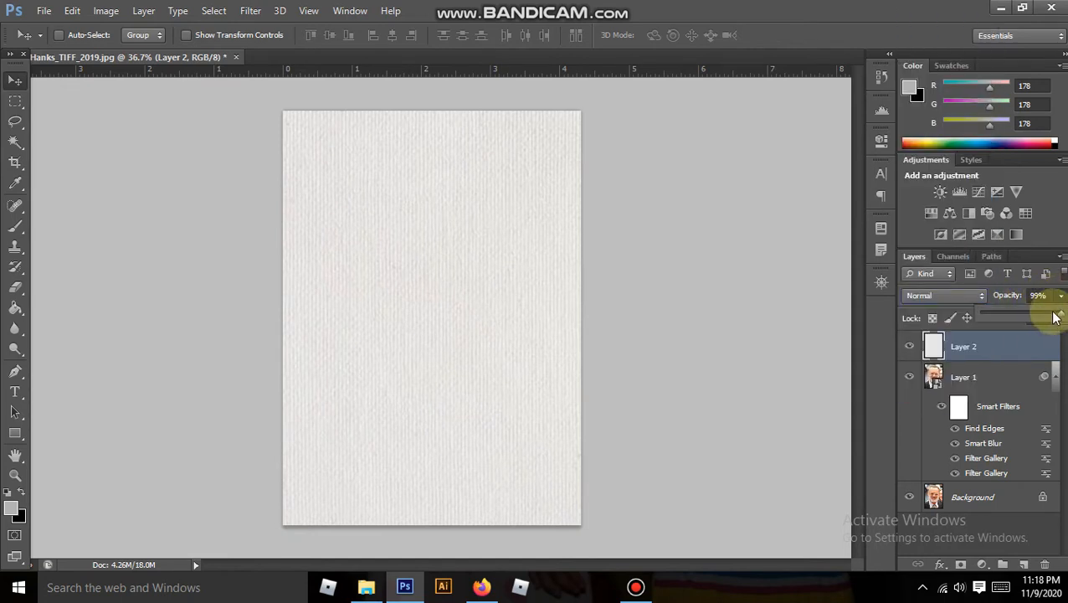
pyautogui.click(986, 295)
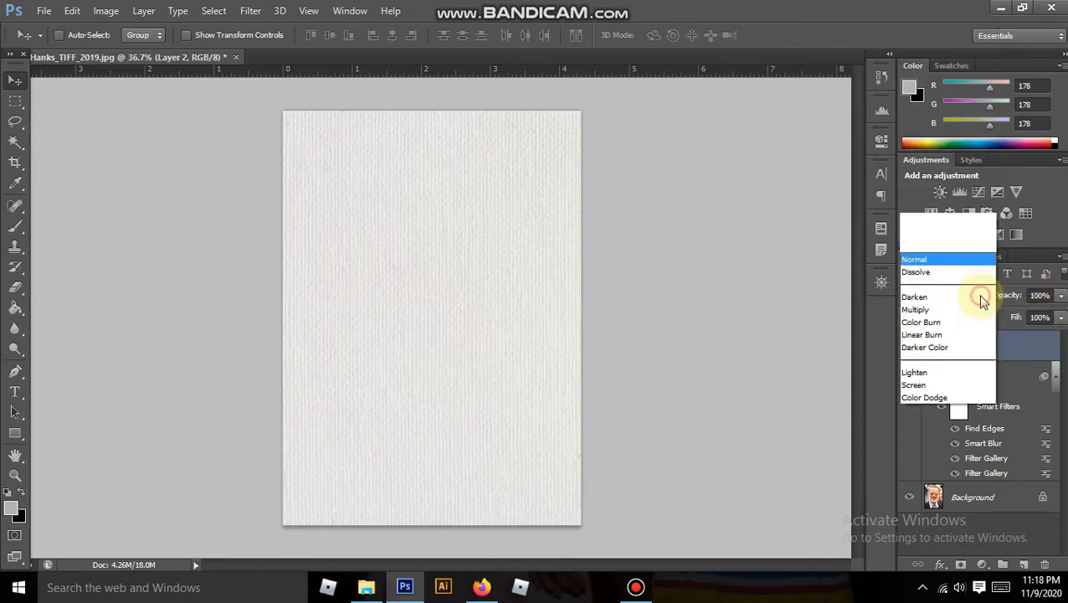
pyautogui.click(931, 60)
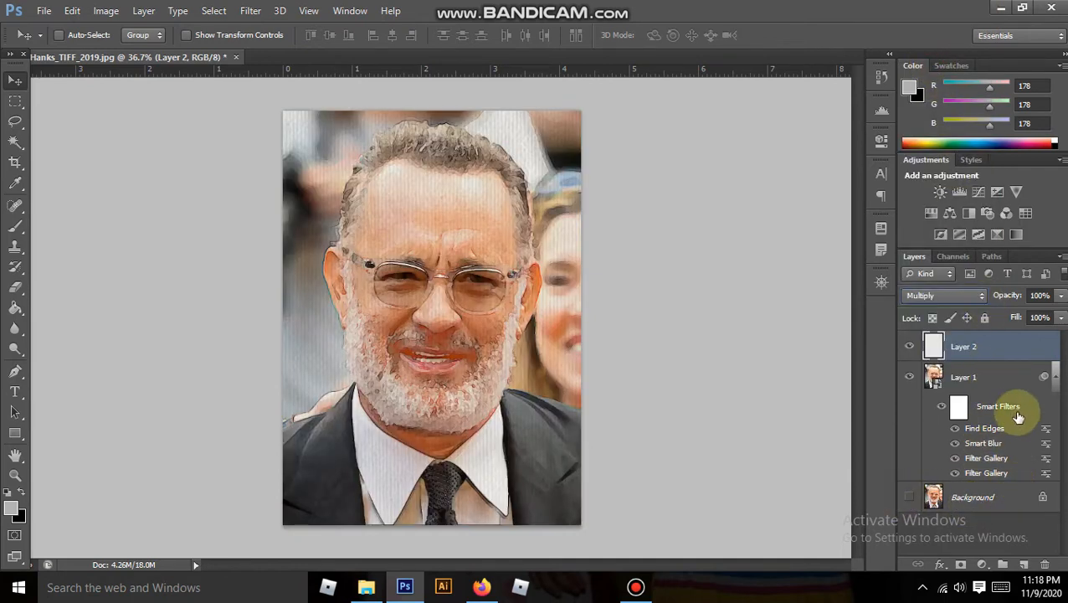
# Add a layer mask to Layer 1 and invert it to black.
pyautogui.click(1003, 383)
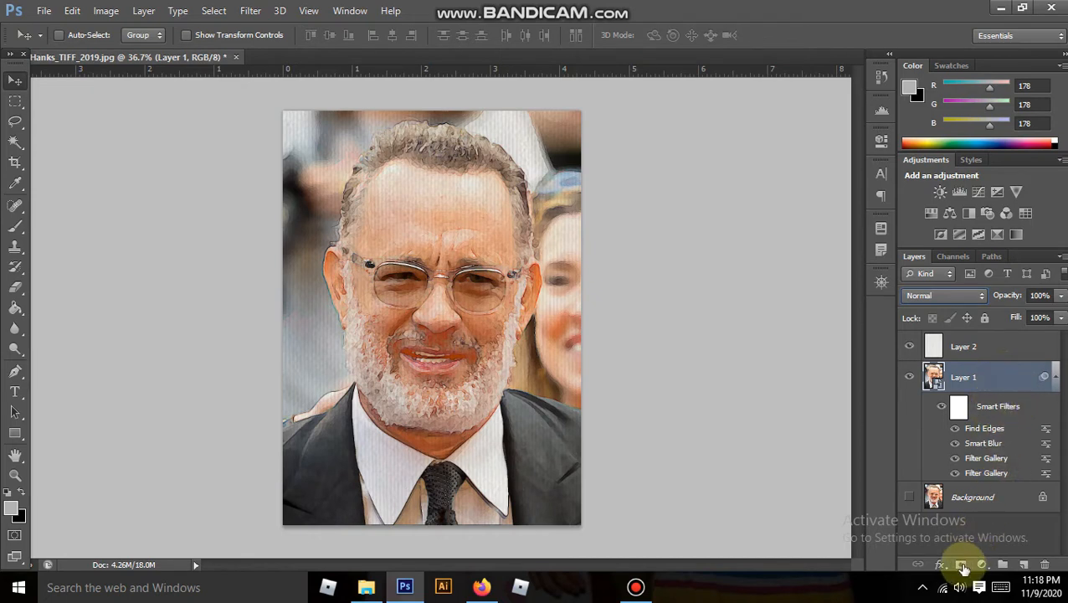
pyautogui.click(982, 411)
pyautogui.click(974, 347)
pyautogui.click(987, 382)
pyautogui.click(971, 346)
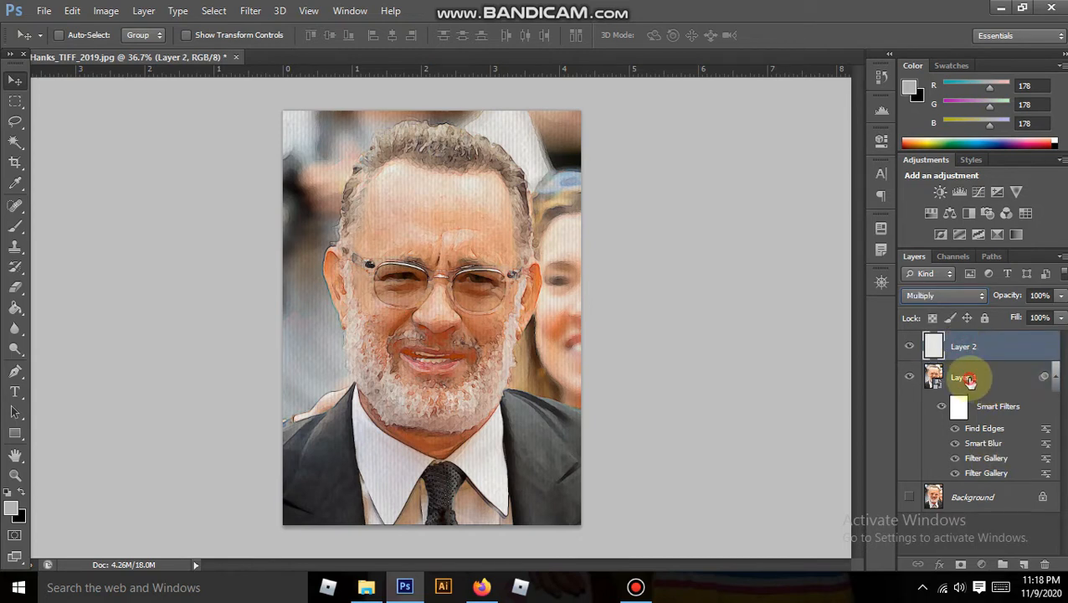
pyautogui.click(967, 378)
pyautogui.click(959, 565)
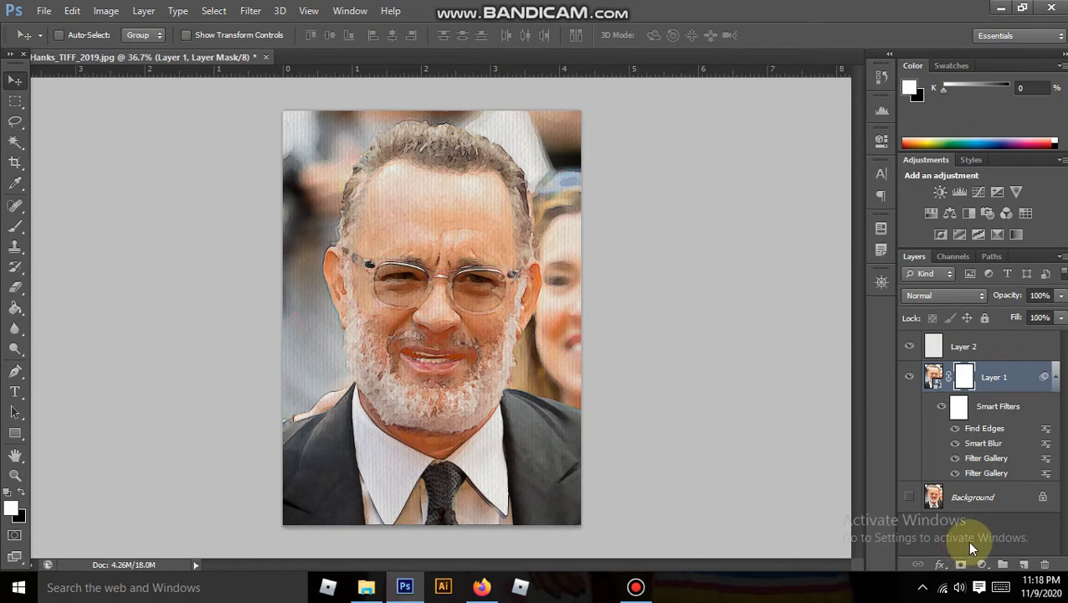
pyautogui.hotkey('ctrl', 'i')
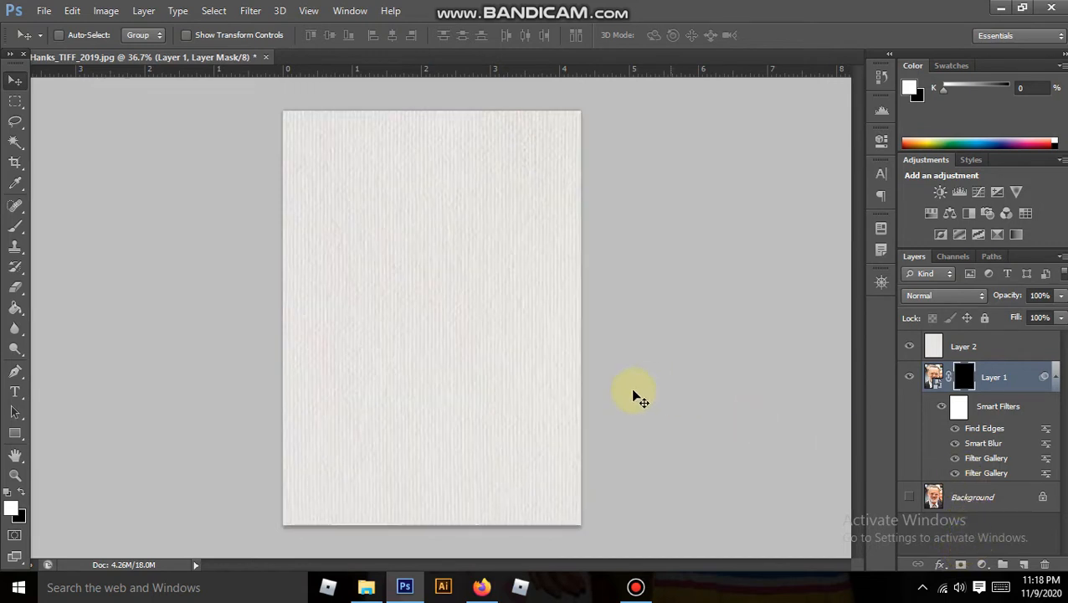
# Set the Brush tool's opacity to 100% and choose the 488 px watercolor-splash brush tip.
pyautogui.press('b')
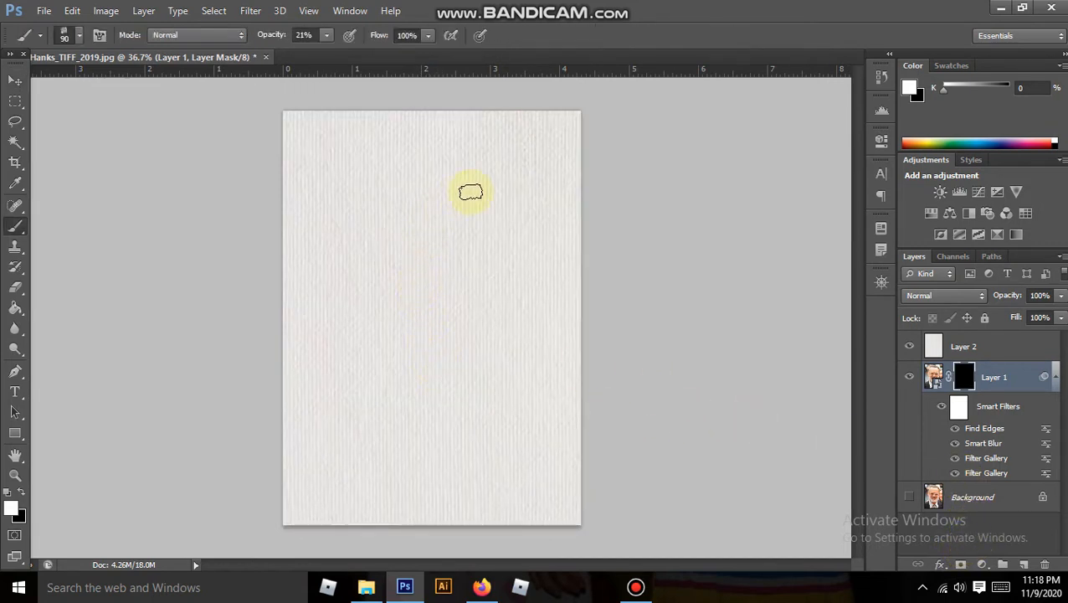
pyautogui.click(326, 35)
pyautogui.moveTo(329, 56); pyautogui.dragTo(416, 48)
pyautogui.rightClick(432, 270)
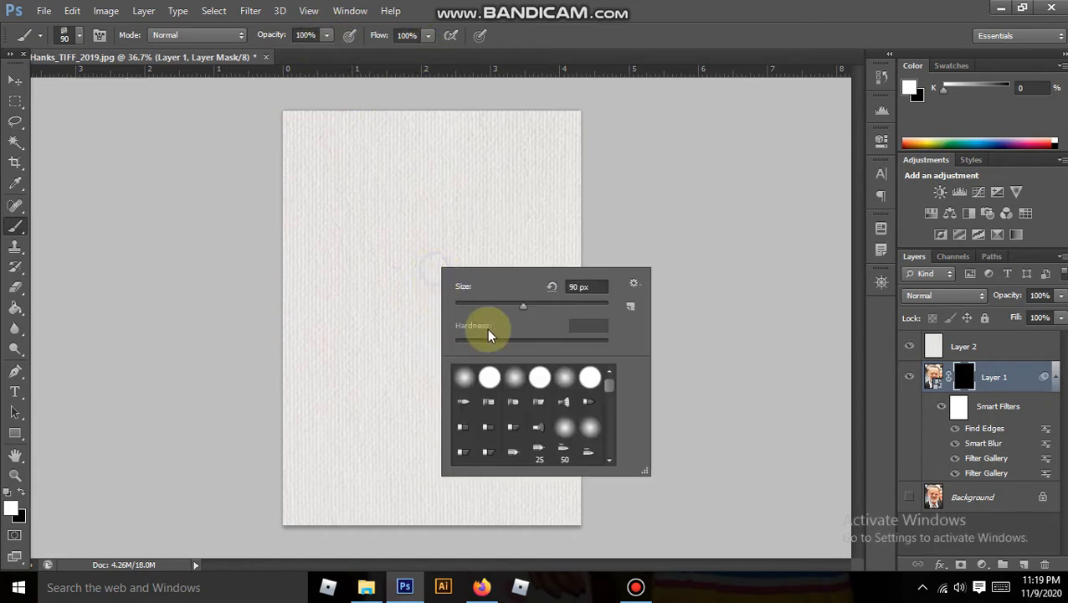
pyautogui.scroll(-10, 515, 404)
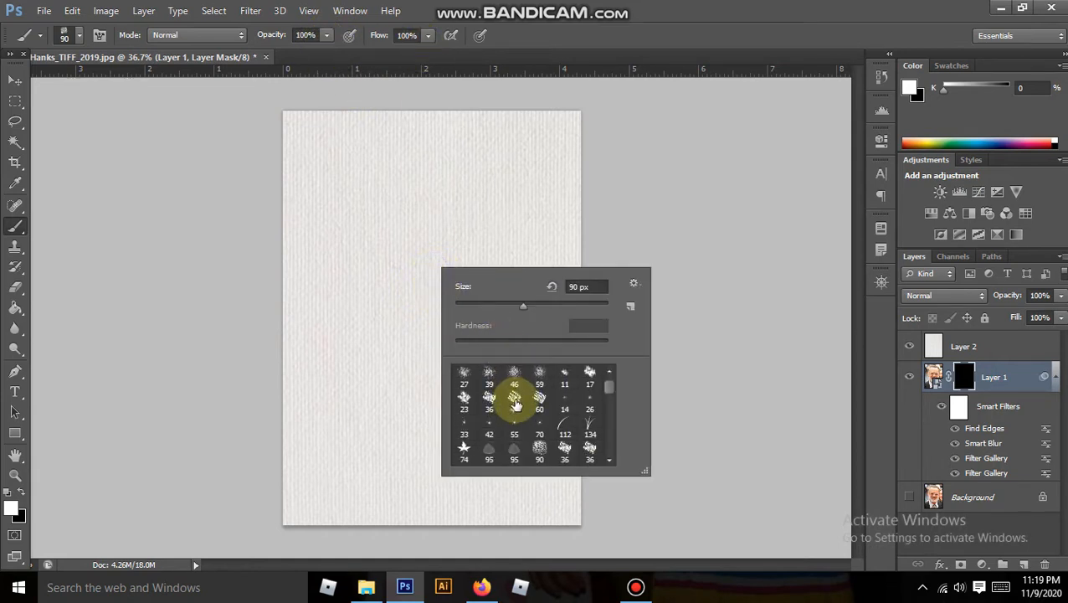
pyautogui.scroll(-10, 515, 403)
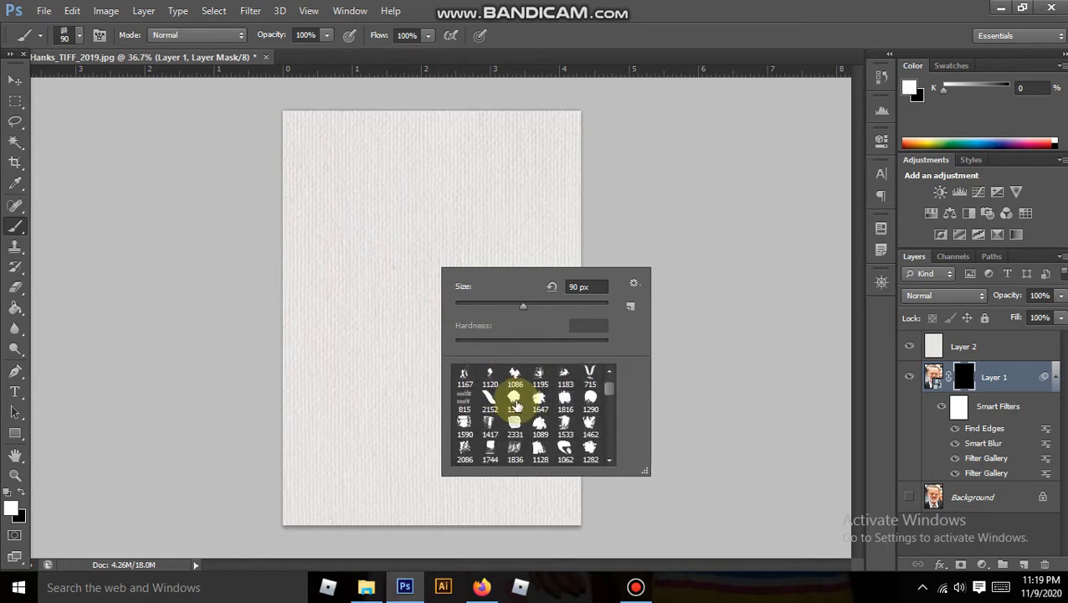
pyautogui.scroll(-10, 515, 406)
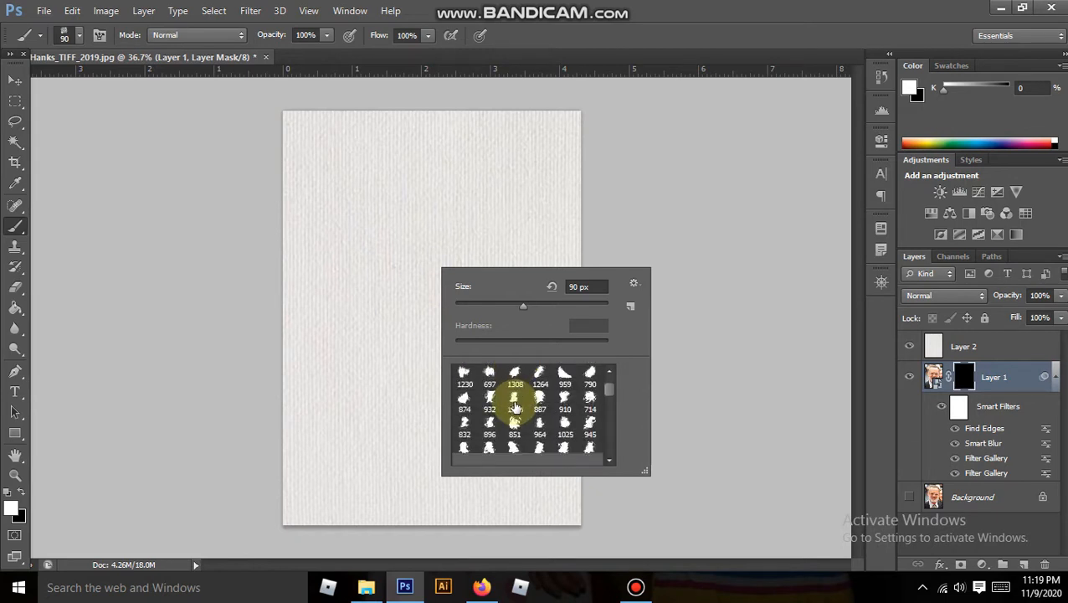
pyautogui.scroll(-10, 515, 404)
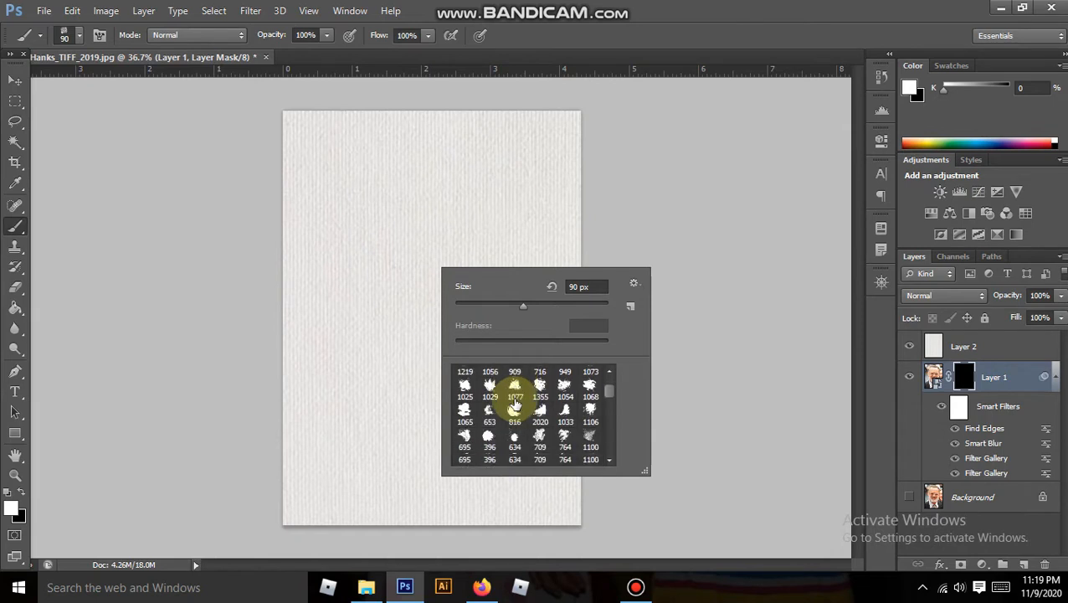
pyautogui.scroll(-10, 515, 403)
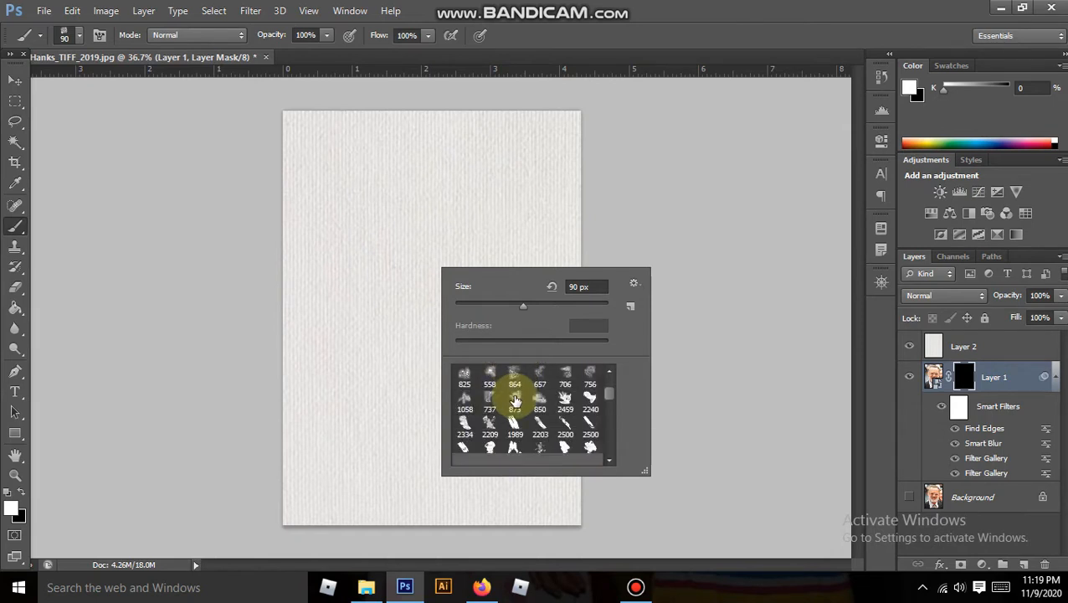
pyautogui.scroll(-5, 516, 402)
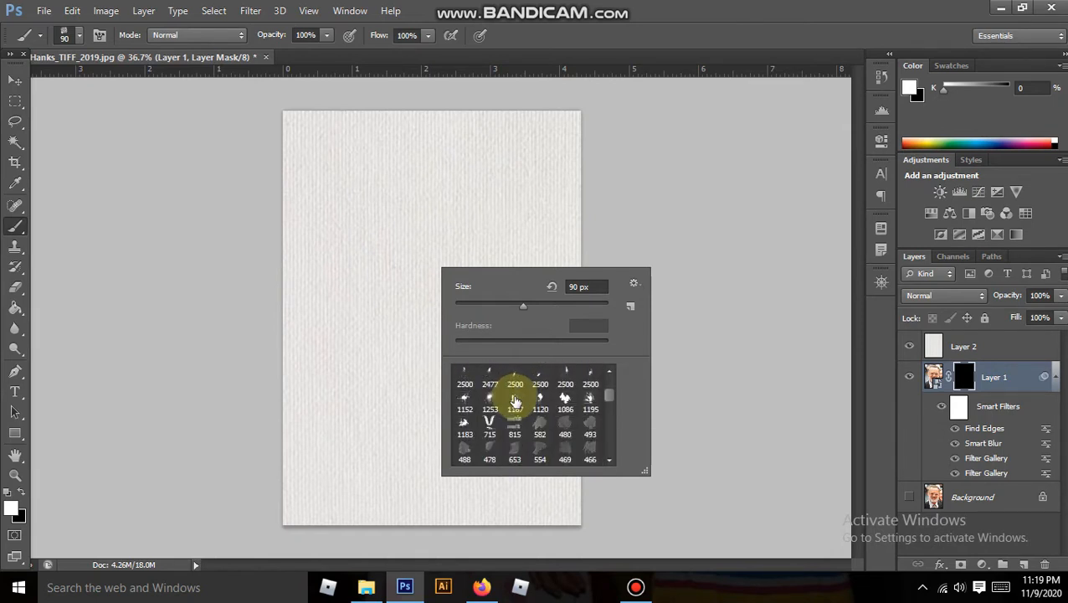
pyautogui.doubleClick(488, 458)
pyautogui.moveTo(469, 251)
pyautogui.mouseDown()
pyautogui.moveTo(417, 262)
pyautogui.moveTo(405, 175)
pyautogui.moveTo(453, 205)
pyautogui.moveTo(488, 197)
pyautogui.mouseUp()
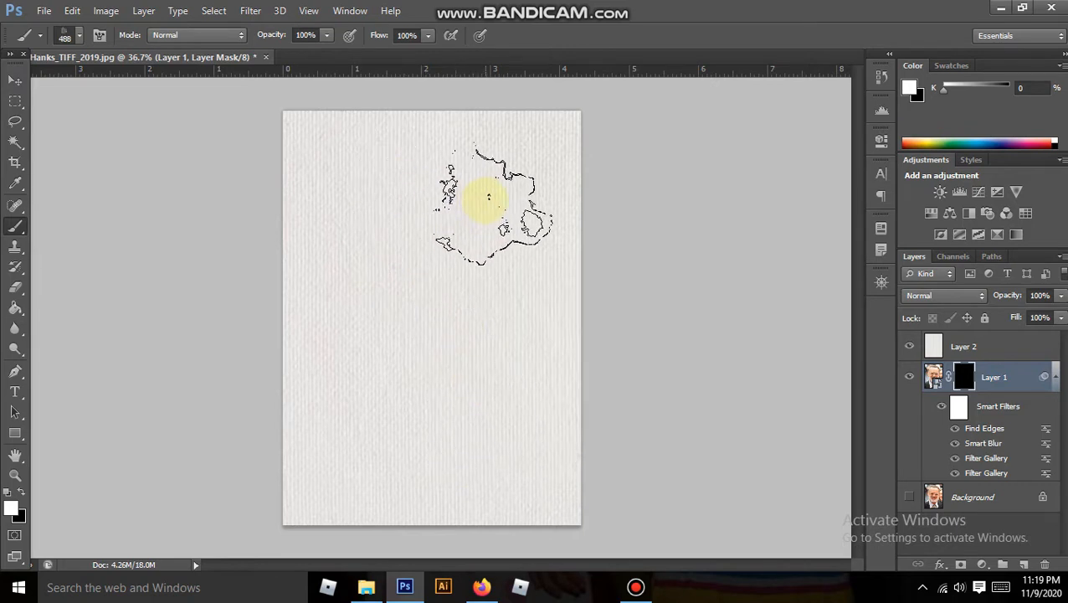
pyautogui.click(487, 195)
pyautogui.hotkey('ctrl', 'z')
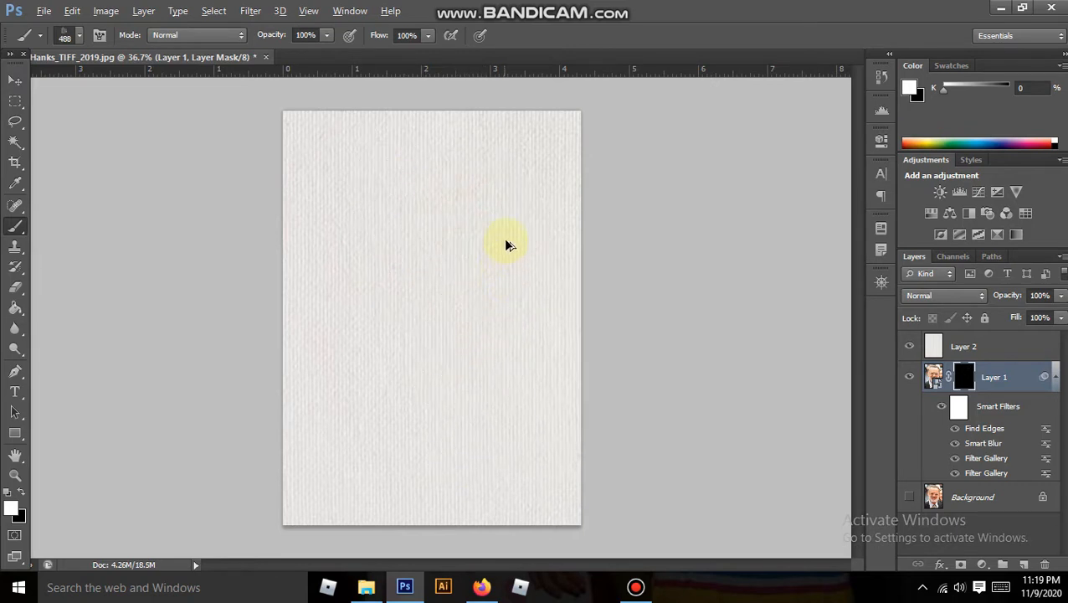
# Dab white splashes on Layer 1's mask over both sides of the forehead, the viewer's-right cheek and the lower-left collar and shoulder.
pyautogui.click(504, 184)
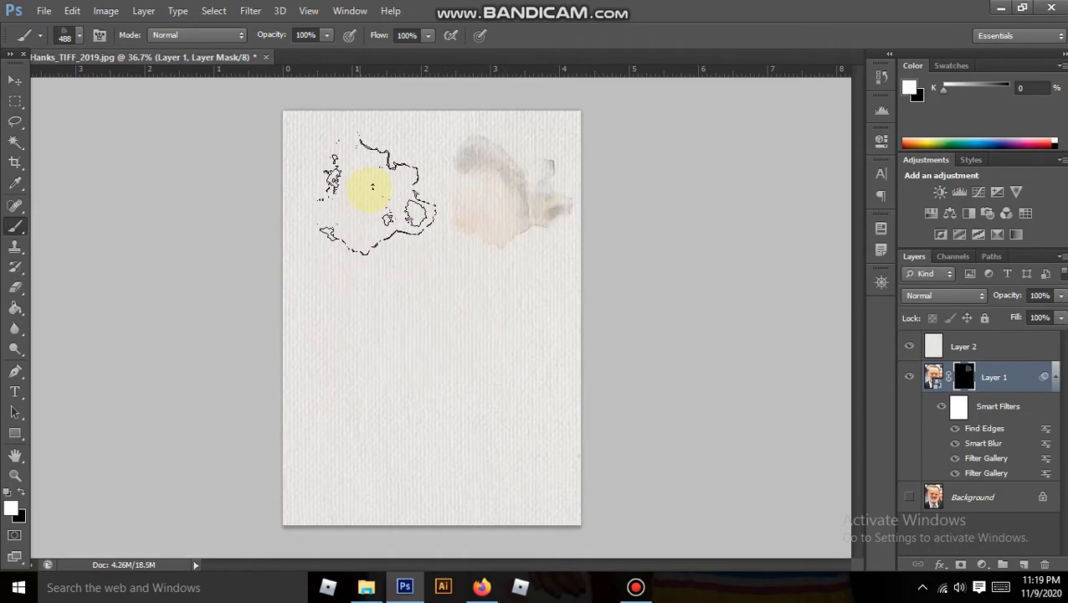
pyautogui.click(390, 189)
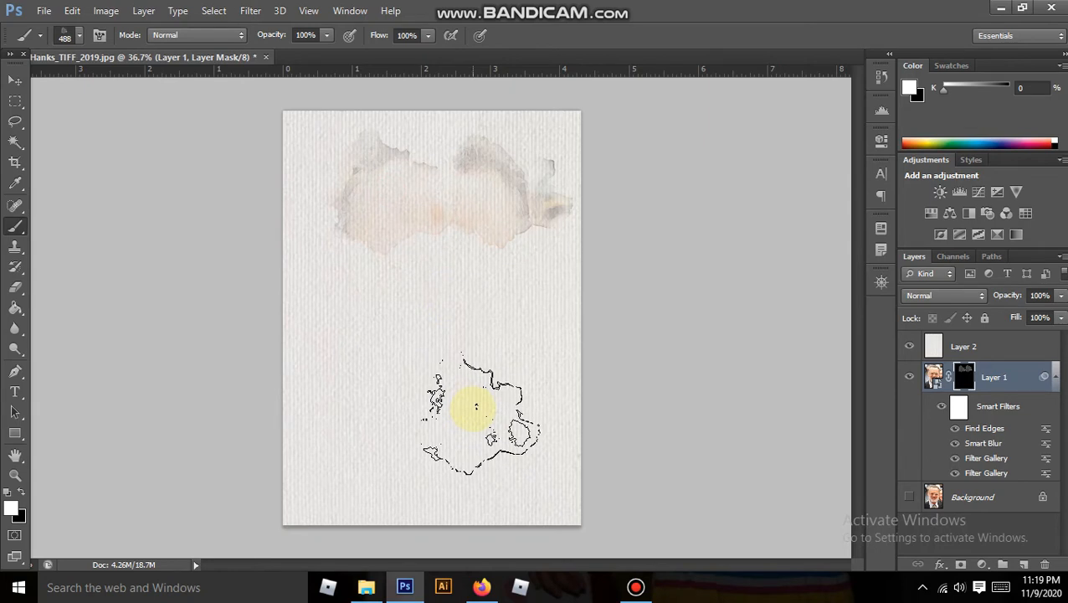
pyautogui.click(492, 419)
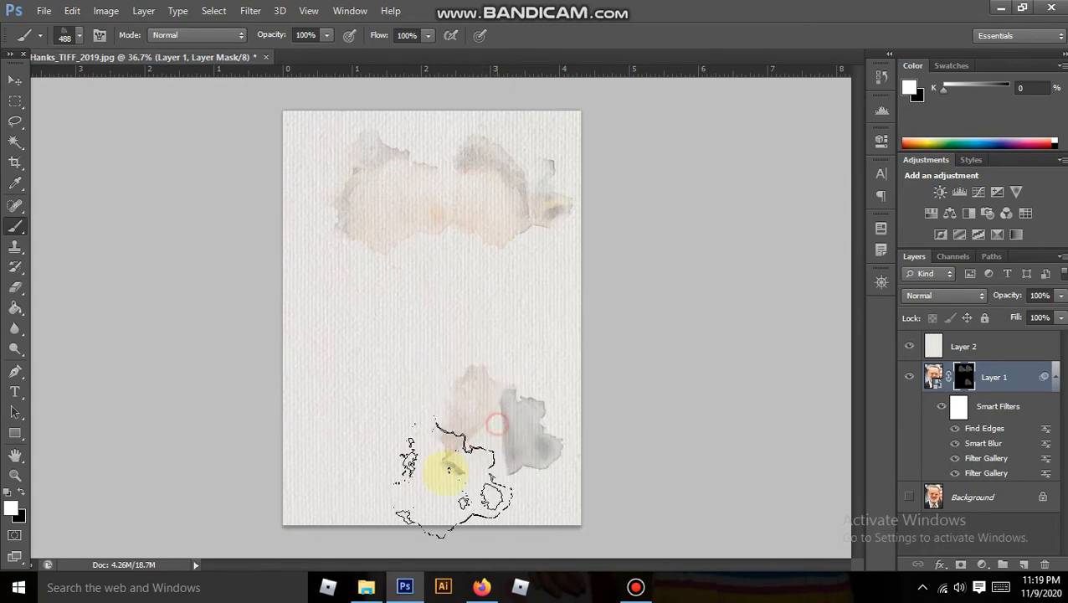
pyautogui.click(501, 360)
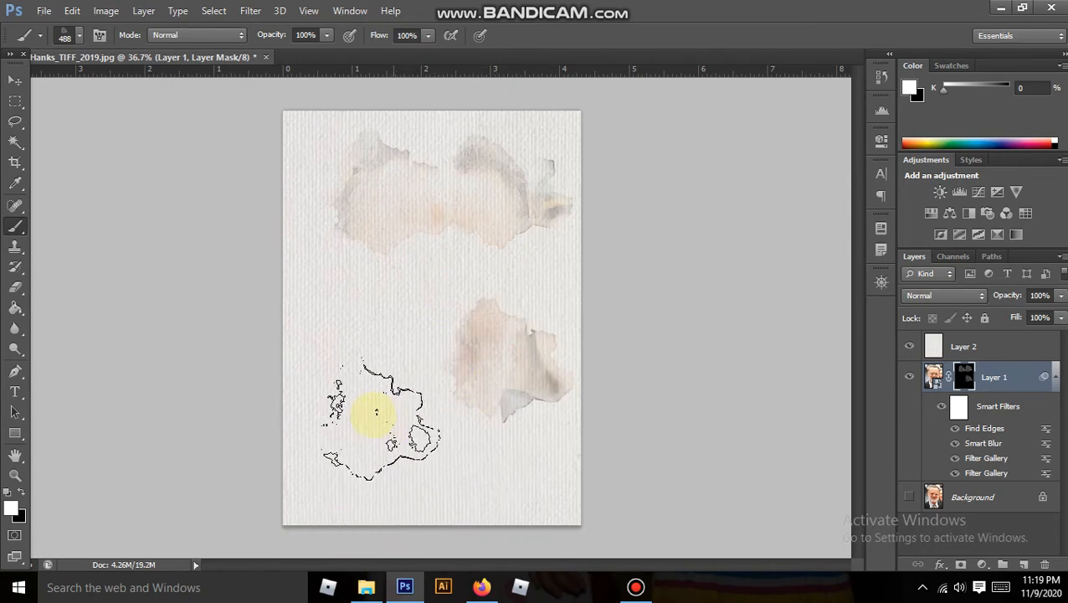
pyautogui.click(375, 411)
# Reveal the viewer's-left side of the face on Layer 1's mask with the 493 brush tip, enlarging it to 700 px.
pyautogui.rightClick(410, 360)
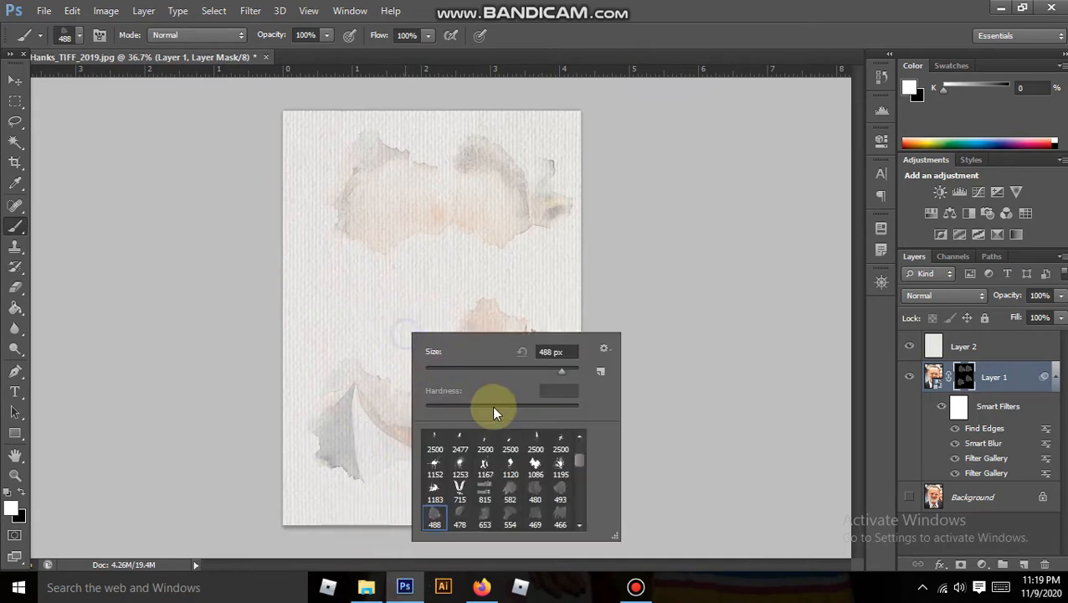
pyautogui.doubleClick(561, 499)
pyautogui.moveTo(393, 394)
pyautogui.mouseDown()
pyautogui.moveTo(434, 388)
pyautogui.moveTo(435, 376)
pyautogui.moveTo(396, 335)
pyautogui.moveTo(369, 337)
pyautogui.moveTo(358, 345)
pyautogui.moveTo(580, 427)
pyautogui.moveTo(548, 450)
pyautogui.moveTo(486, 416)
pyautogui.moveTo(468, 342)
pyautogui.moveTo(450, 352)
pyautogui.moveTo(453, 371)
pyautogui.moveTo(398, 309)
pyautogui.moveTo(423, 291)
pyautogui.moveTo(410, 284)
pyautogui.moveTo(391, 303)
pyautogui.moveTo(515, 367)
pyautogui.moveTo(495, 487)
pyautogui.moveTo(470, 365)
pyautogui.mouseUp()
pyautogui.press(']')
pyautogui.press(']')
# Reveal the mouth, beard and viewer's-right collar on Layer 1's mask using the 488 brush tip enlarged up to 700 px.
pyautogui.rightClick(491, 371)
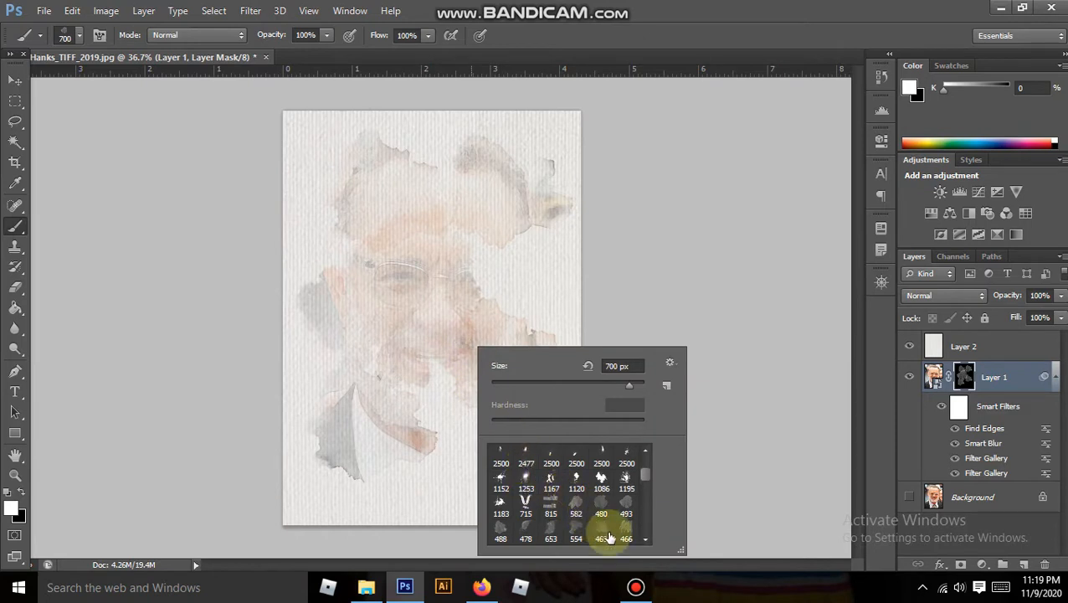
pyautogui.doubleClick(500, 533)
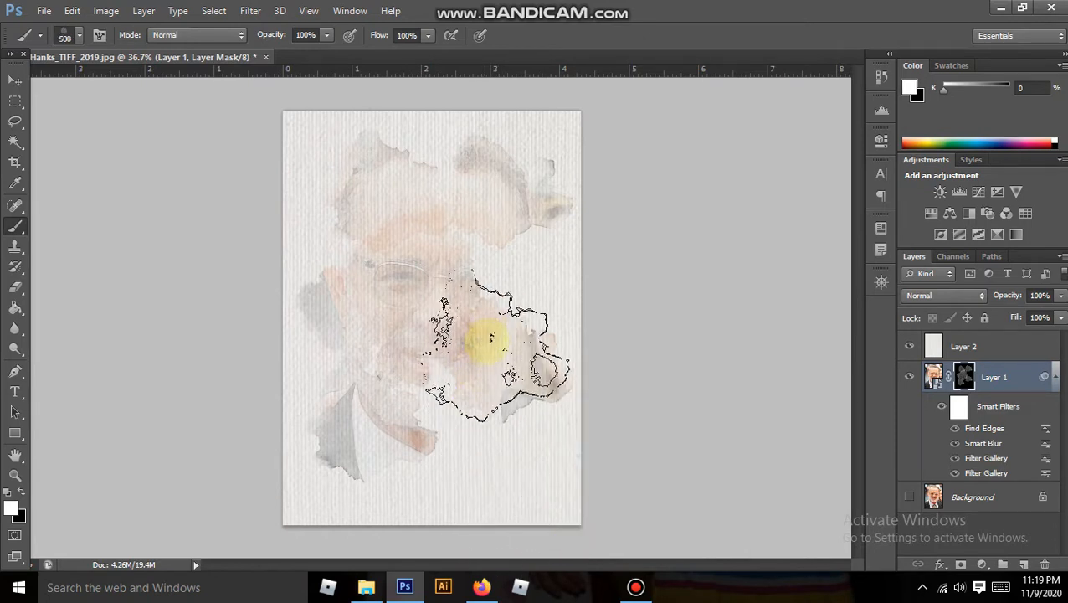
pyautogui.moveTo(494, 288)
pyautogui.mouseDown()
pyautogui.moveTo(462, 267)
pyautogui.moveTo(471, 258)
pyautogui.moveTo(388, 467)
pyautogui.moveTo(471, 555)
pyautogui.moveTo(503, 552)
pyautogui.moveTo(465, 294)
pyautogui.moveTo(469, 418)
pyautogui.moveTo(312, 487)
pyautogui.moveTo(404, 401)
pyautogui.moveTo(454, 289)
pyautogui.moveTo(471, 387)
pyautogui.moveTo(561, 328)
pyautogui.moveTo(489, 321)
pyautogui.mouseUp()
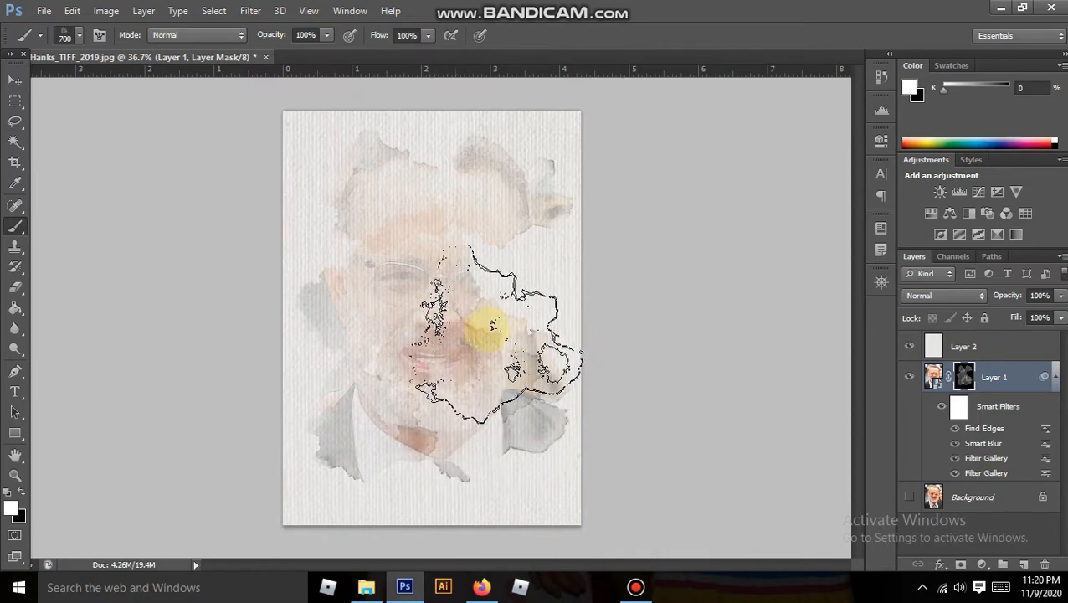
# Reveal the viewer's-left cheek and the collar and tie on Layer 1's mask with the 466 brush tip enlarged to 500 px.
pyautogui.rightClick(461, 329)
pyautogui.scroll(-1, 612, 524)
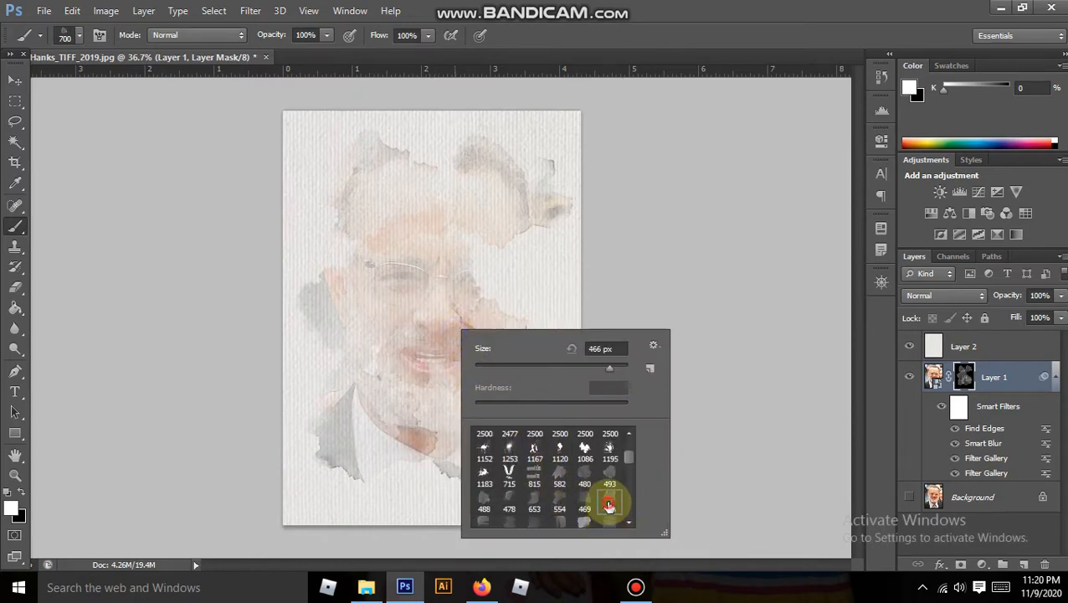
pyautogui.doubleClick(607, 502)
pyautogui.moveTo(373, 333); pyautogui.dragTo(363, 268)
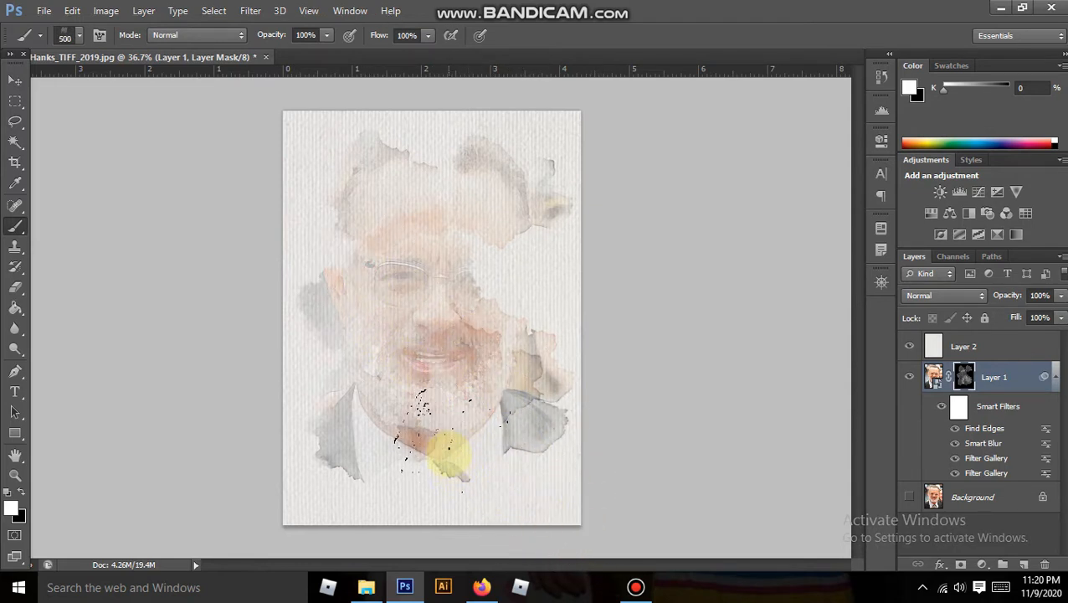
pyautogui.click(448, 448)
# Reveal the viewer's-right eye and glasses lens on Layer 1's mask using another 488 brush tip reduced to 400 px.
pyautogui.rightClick(478, 369)
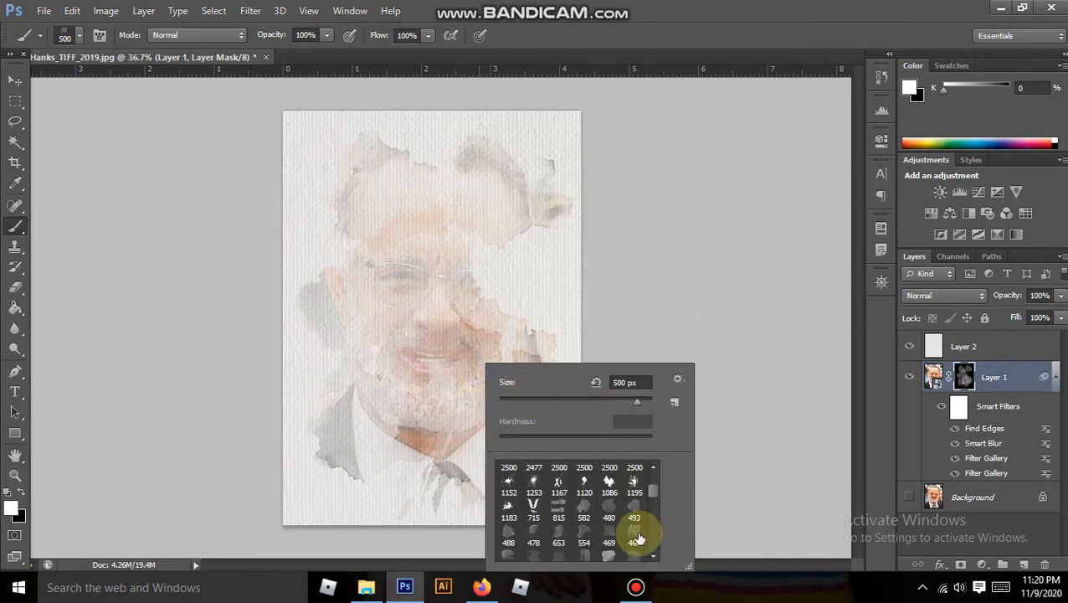
pyautogui.scroll(-1, 634, 520)
pyautogui.scroll(-1, 636, 532)
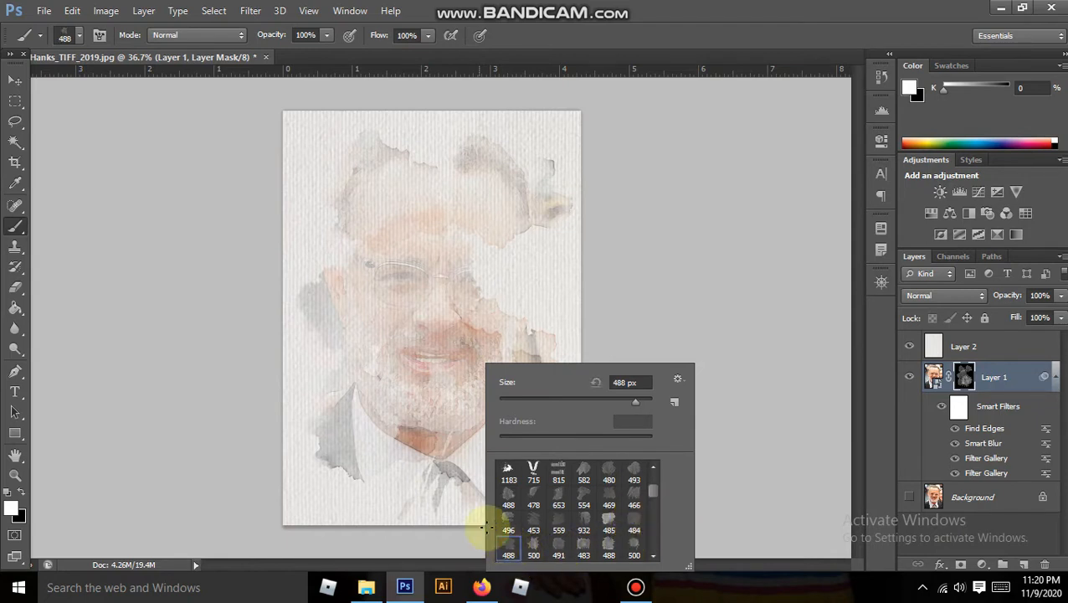
pyautogui.click(415, 379)
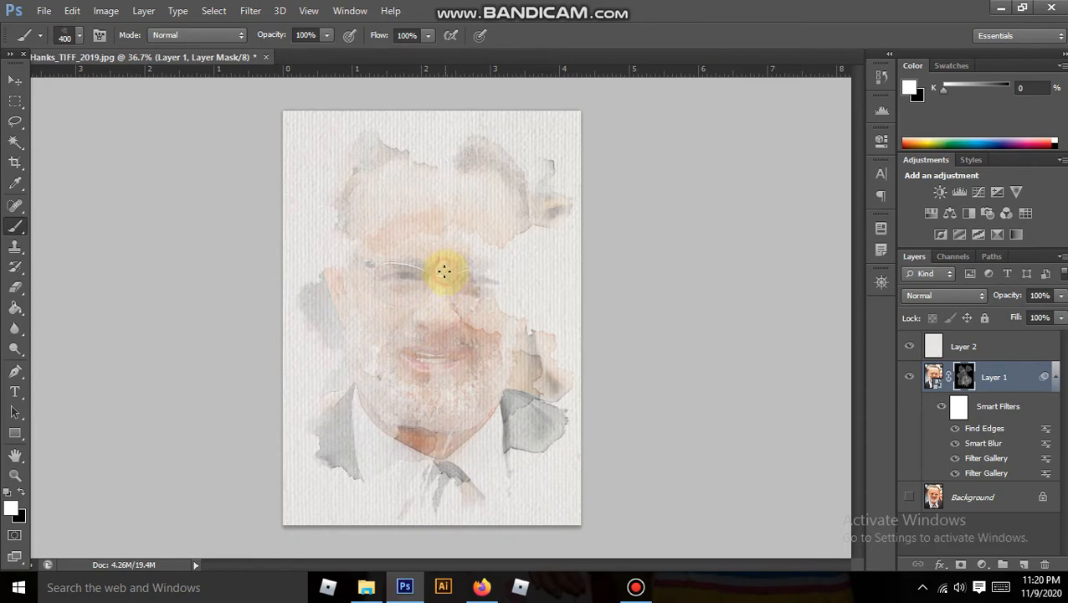
pyautogui.moveTo(494, 369); pyautogui.dragTo(494, 321)
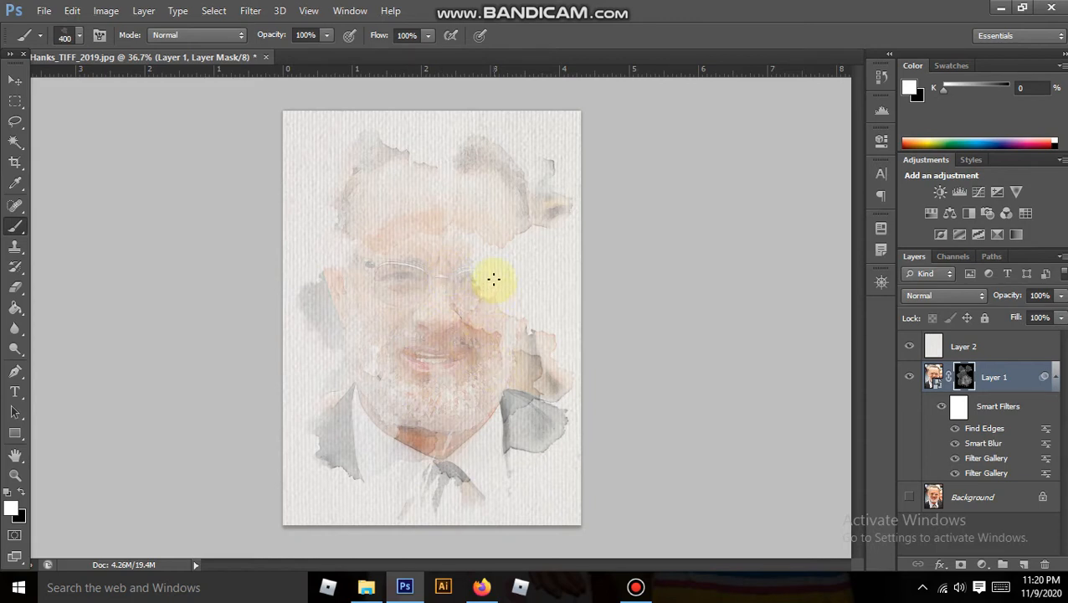
# Paint splashes on Layer 1's mask beside the viewer's-left temple and across the face with the 559 brush tip at 600 px.
pyautogui.rightClick(497, 342)
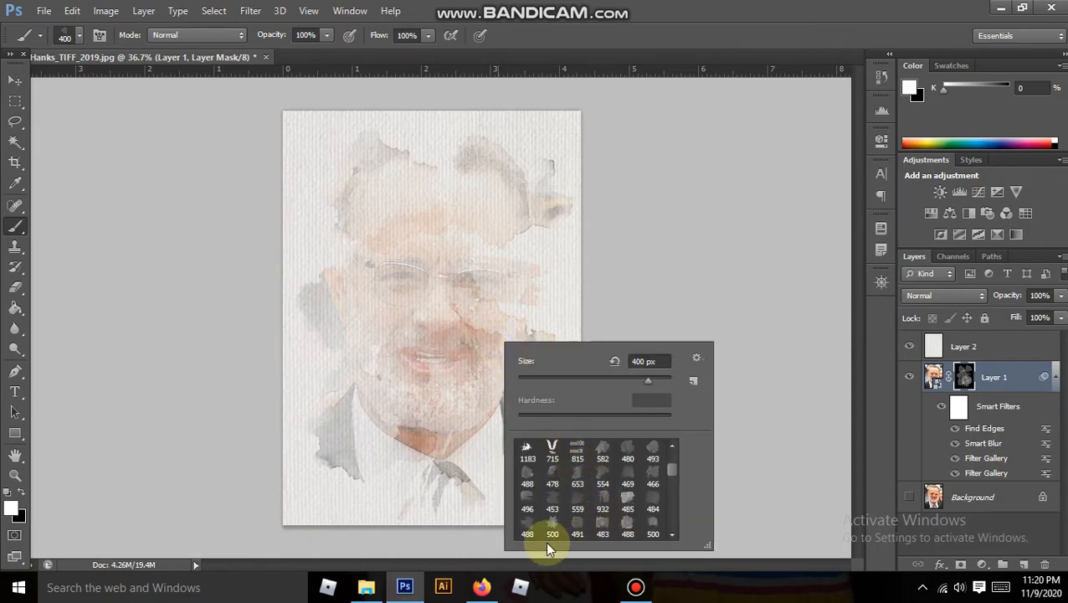
pyautogui.doubleClick(577, 502)
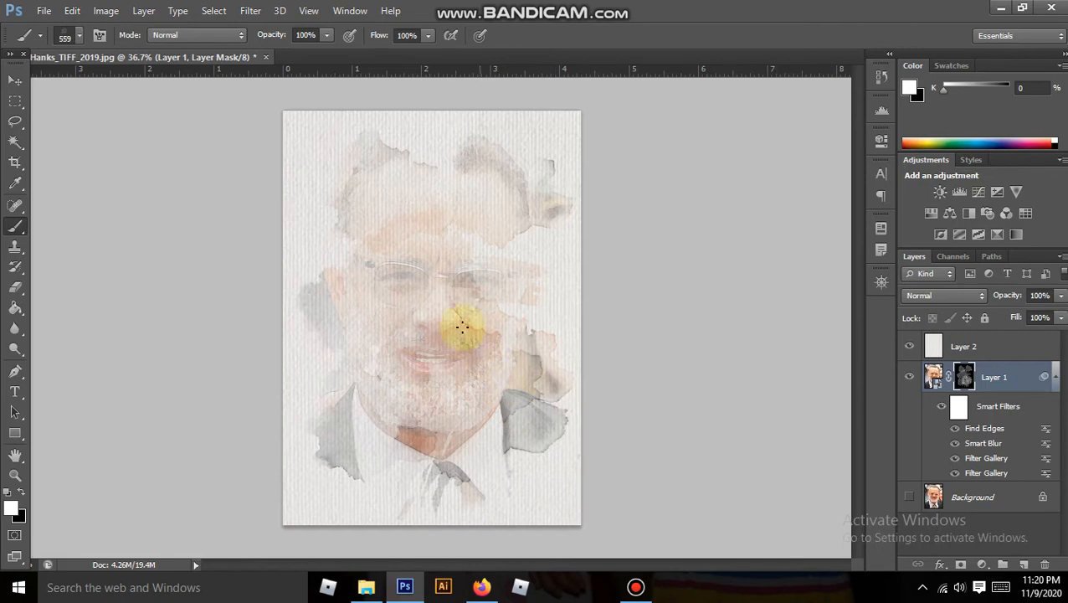
pyautogui.moveTo(334, 262); pyautogui.dragTo(348, 237)
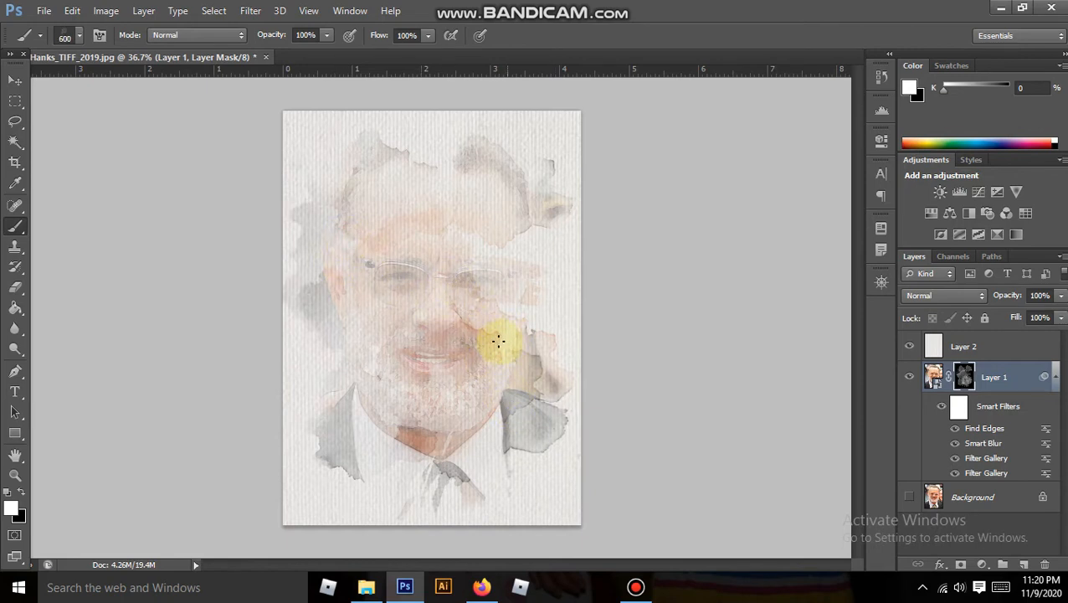
pyautogui.moveTo(498, 341); pyautogui.dragTo(431, 272)
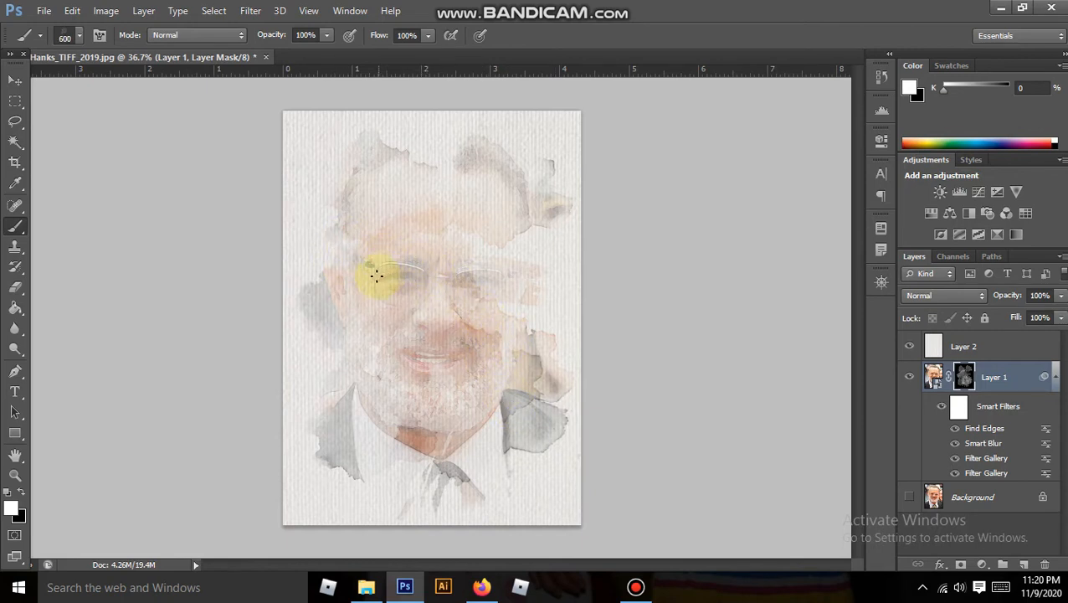
pyautogui.moveTo(357, 261); pyautogui.dragTo(377, 302)
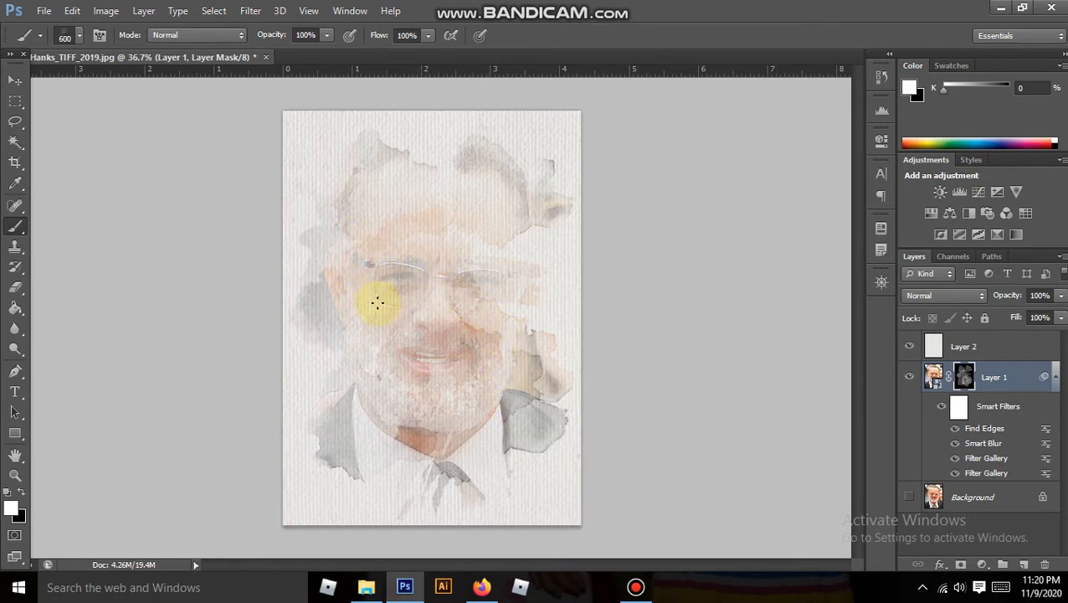
# Dab the 462 px brush tip on Layer 1's mask over the glasses, the viewer's-right eye and the beard.
pyautogui.rightClick(468, 307)
pyautogui.scroll(-2, 601, 494)
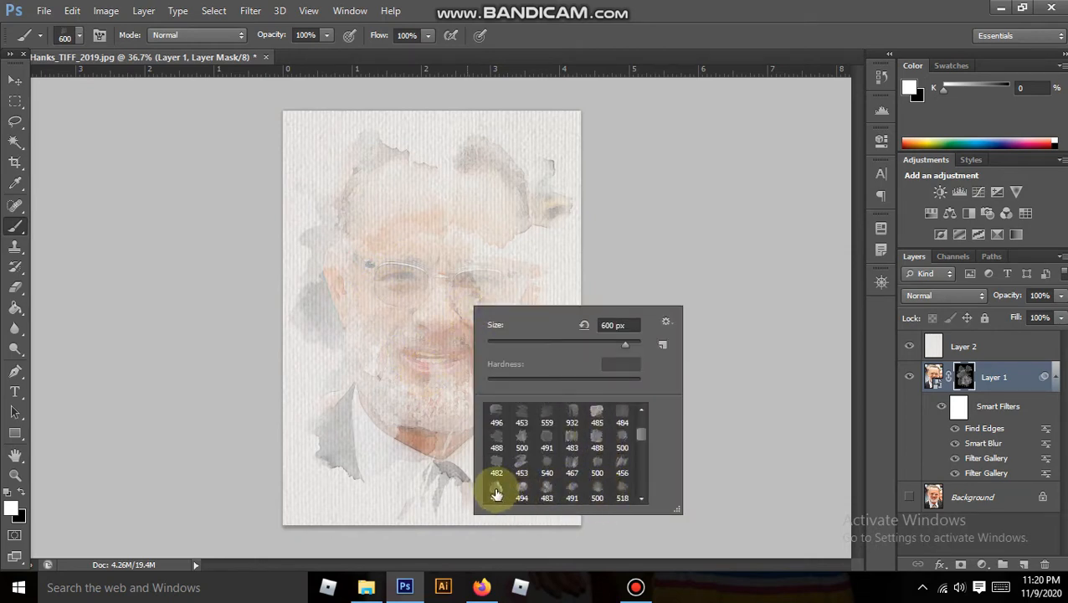
pyautogui.click(424, 274)
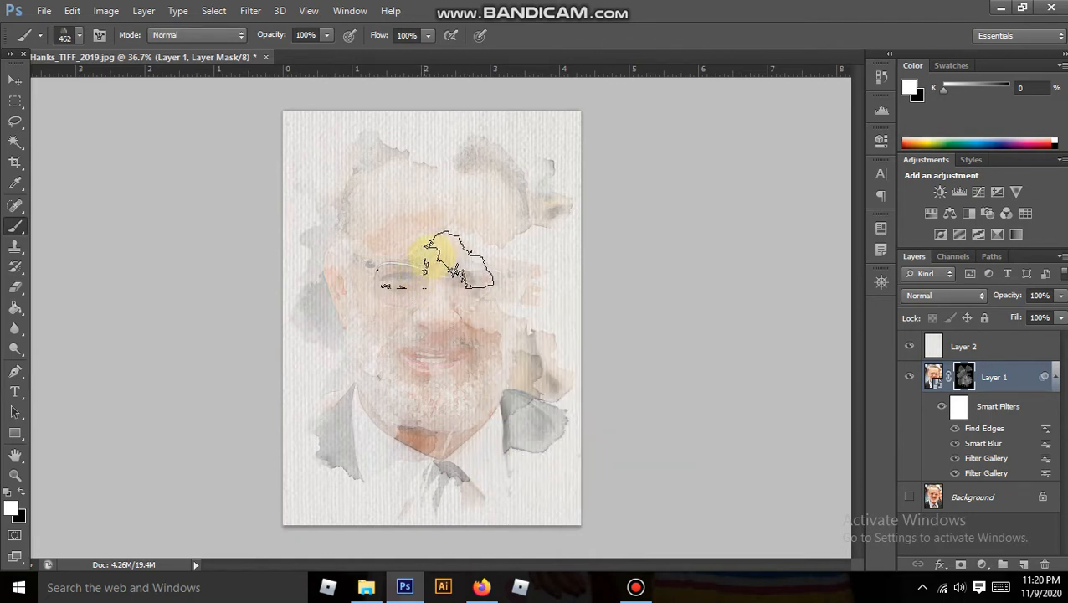
pyautogui.moveTo(473, 245); pyautogui.dragTo(478, 402)
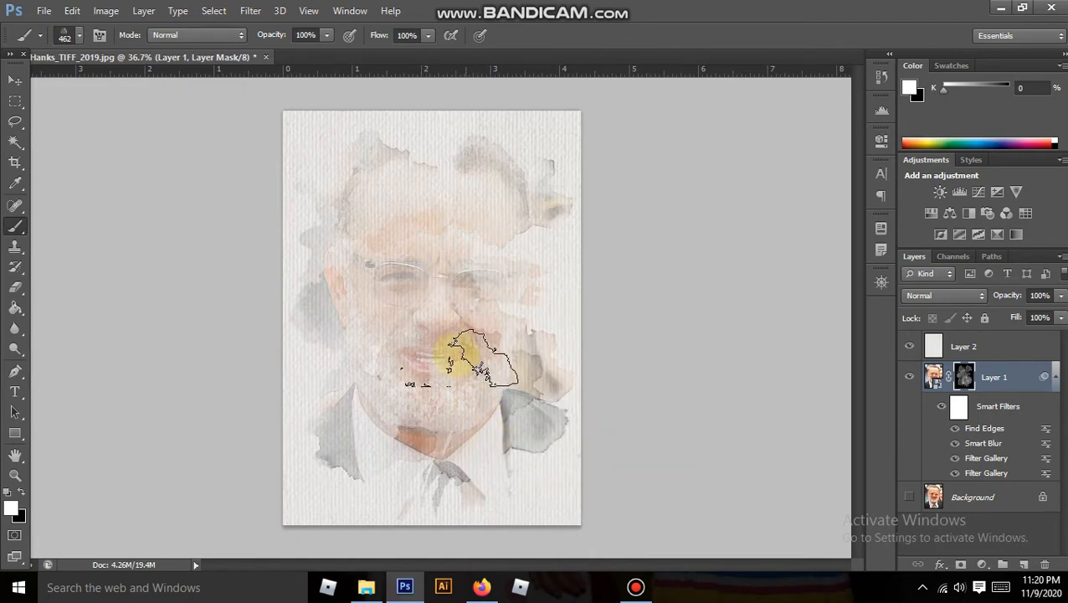
# Reveal the viewer's-right ear and side of the face on Layer 1's mask using the 1120 brush tip at 1100 px.
pyautogui.rightClick(465, 353)
pyautogui.scroll(-2, 571, 494)
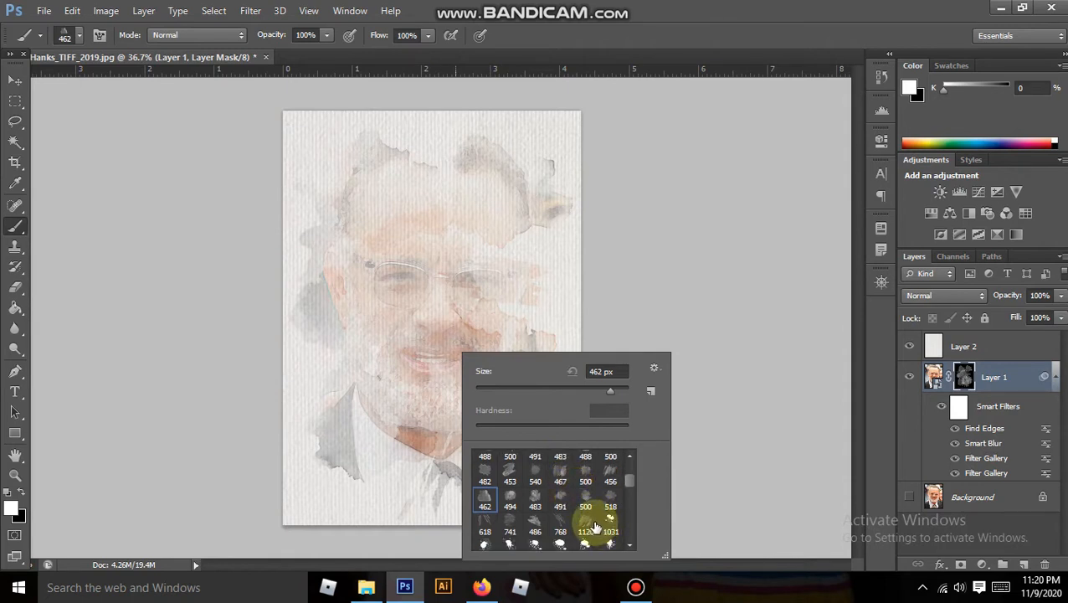
pyautogui.scroll(2, 594, 524)
pyautogui.scroll(-1, 591, 520)
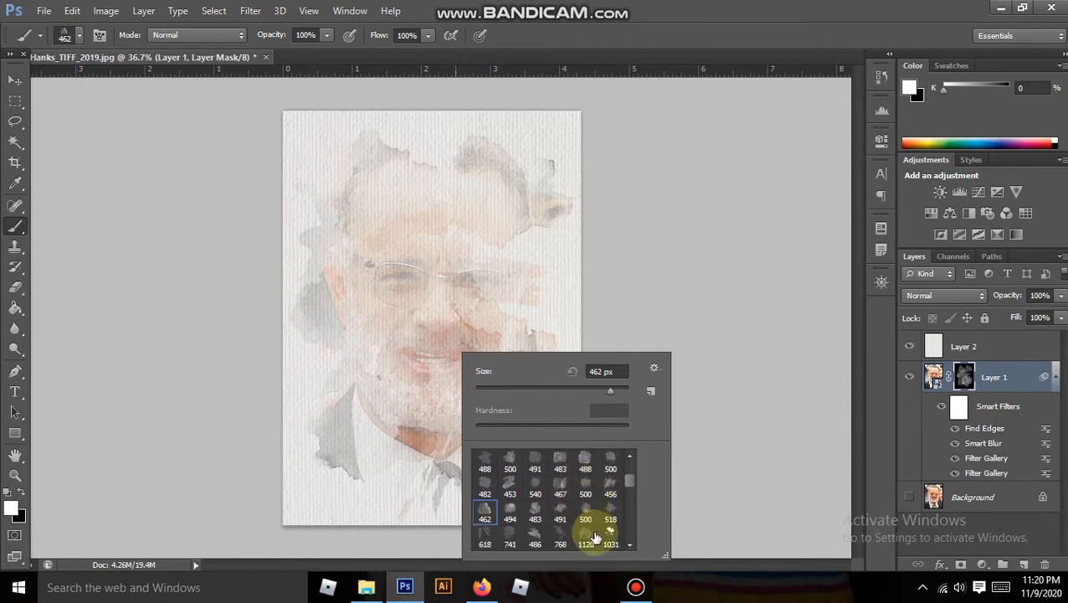
pyautogui.doubleClick(583, 539)
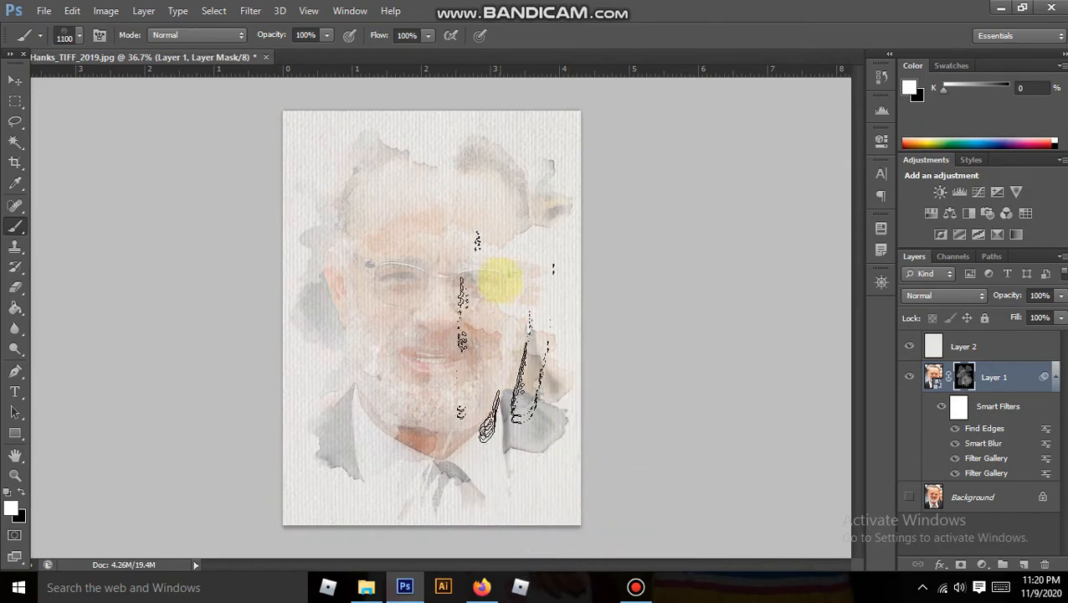
pyautogui.click(500, 249)
pyautogui.press('[')
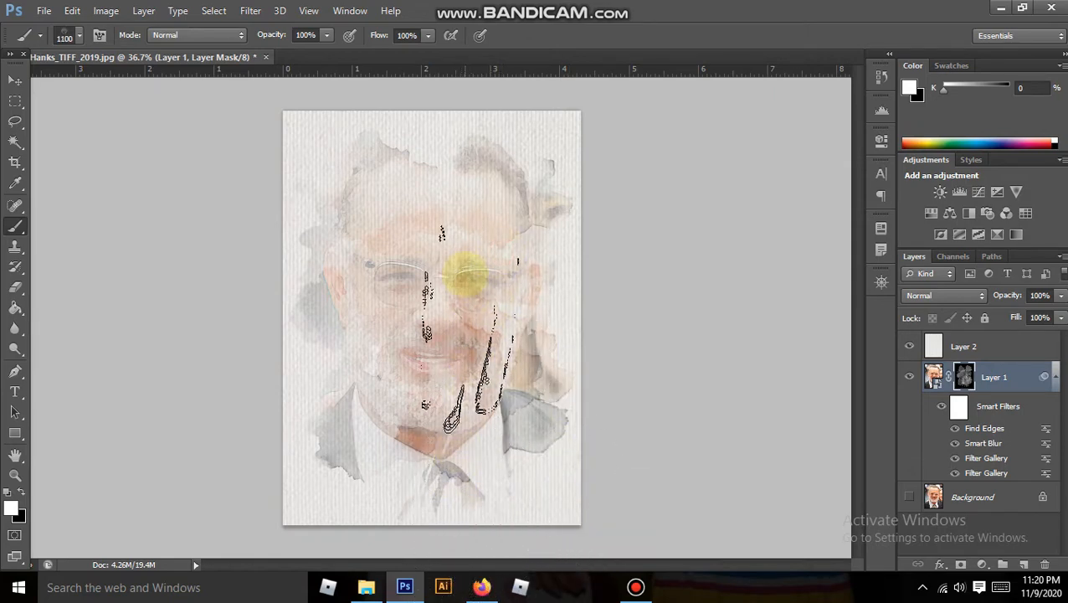
# Strengthen the glasses and viewer's-right cheek with the 518 tip at 700 px and the lower collar and shoulders with the 488 tip at 500 px.
pyautogui.rightClick(470, 265)
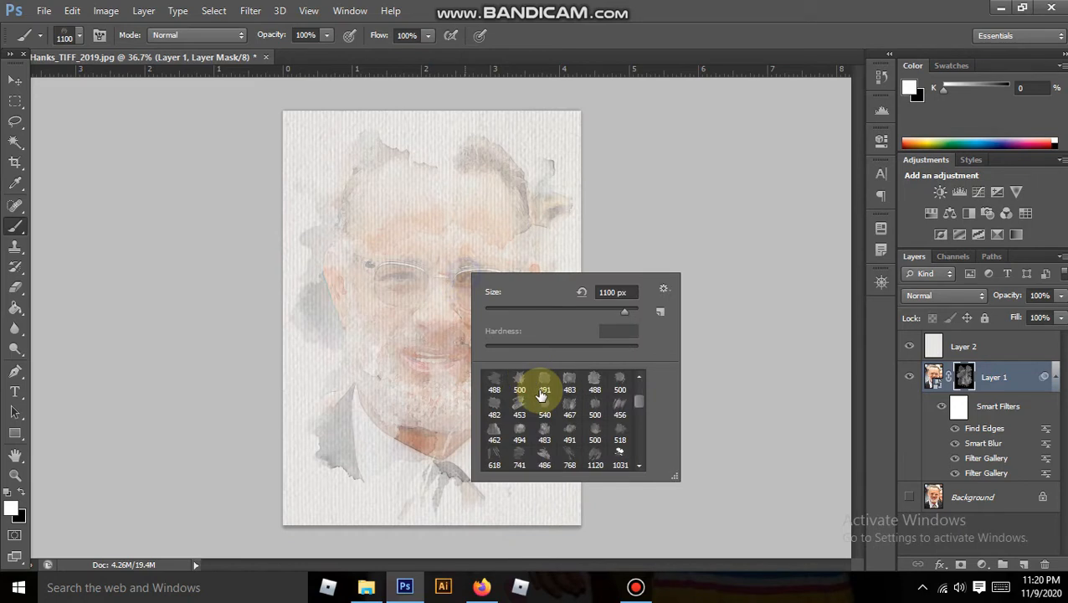
pyautogui.doubleClick(619, 431)
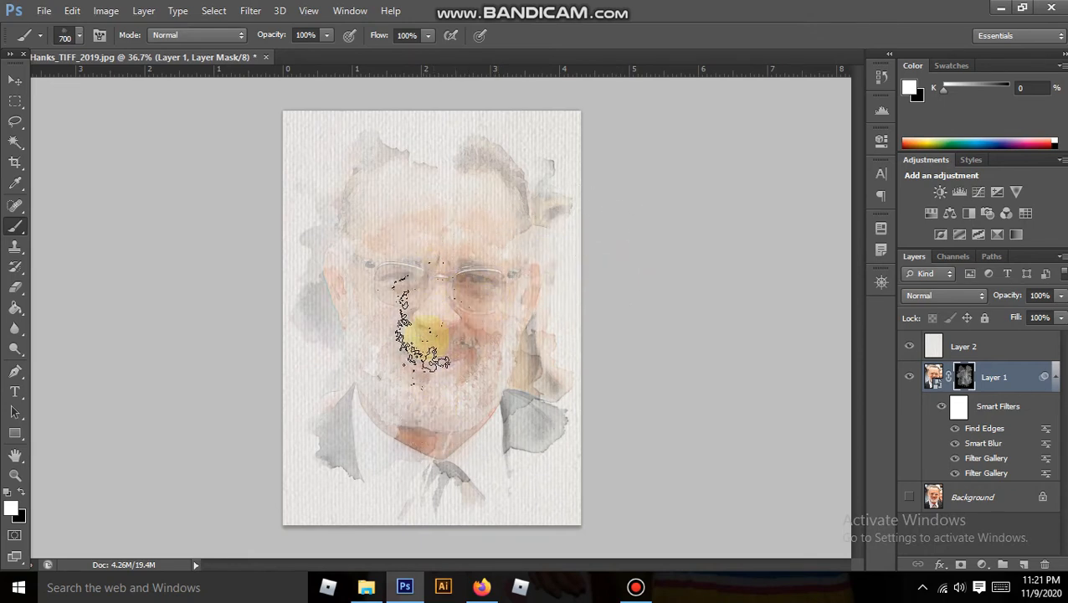
pyautogui.rightClick(452, 295)
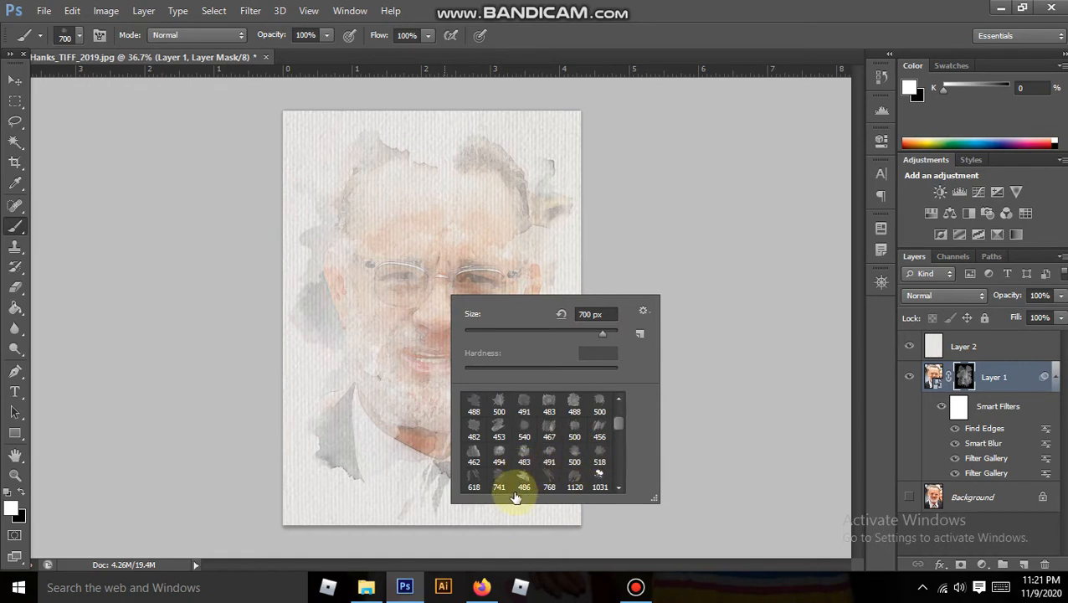
pyautogui.doubleClick(574, 407)
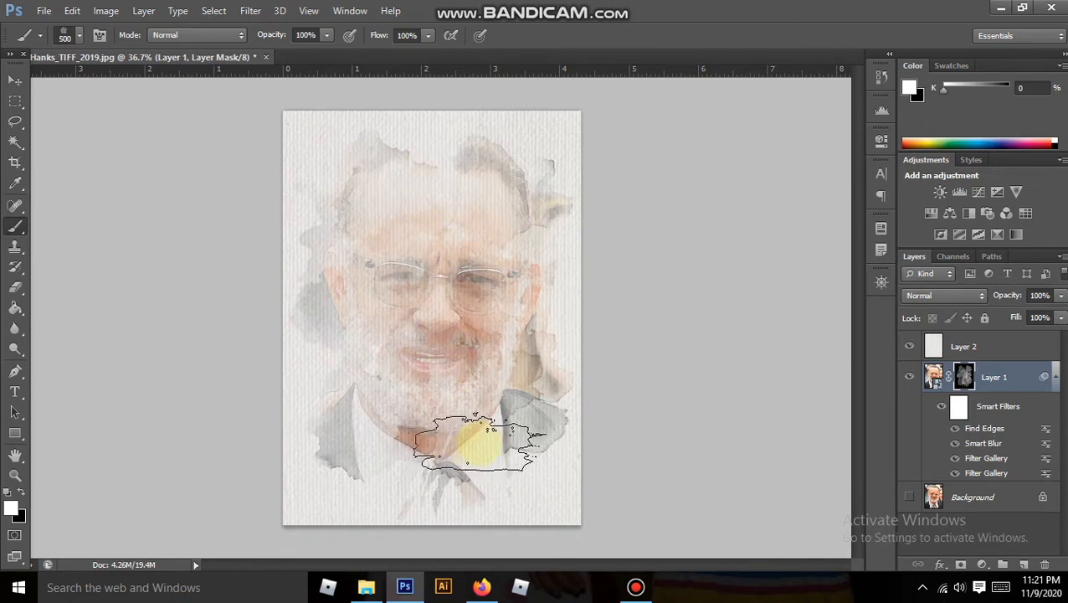
pyautogui.moveTo(374, 512)
pyautogui.mouseDown()
pyautogui.moveTo(368, 394)
pyautogui.moveTo(464, 505)
pyautogui.mouseUp()
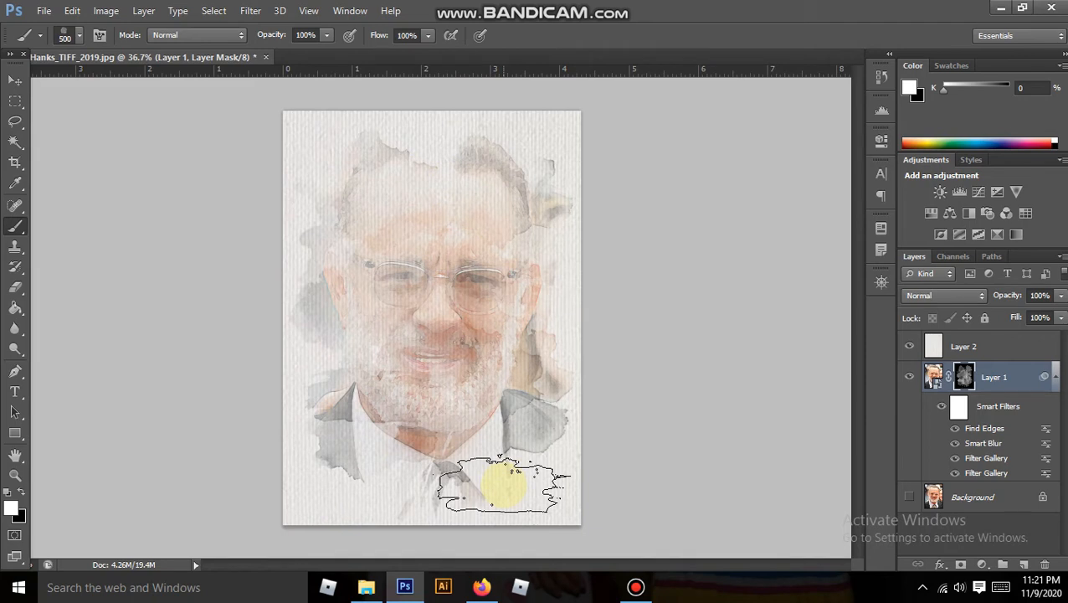
# Fill in the hair, forehead, eyes, mouth and beard on Layer 1's mask with the 488 splash brush tip at 600 px.
pyautogui.rightClick(444, 346)
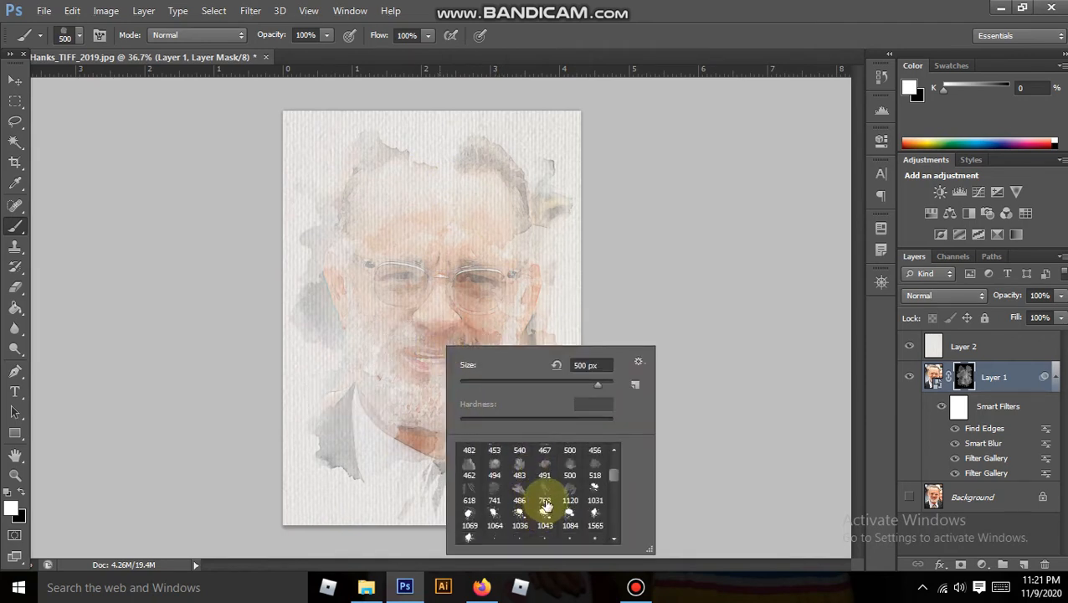
pyautogui.scroll(3, 547, 505)
pyautogui.scroll(1, 584, 497)
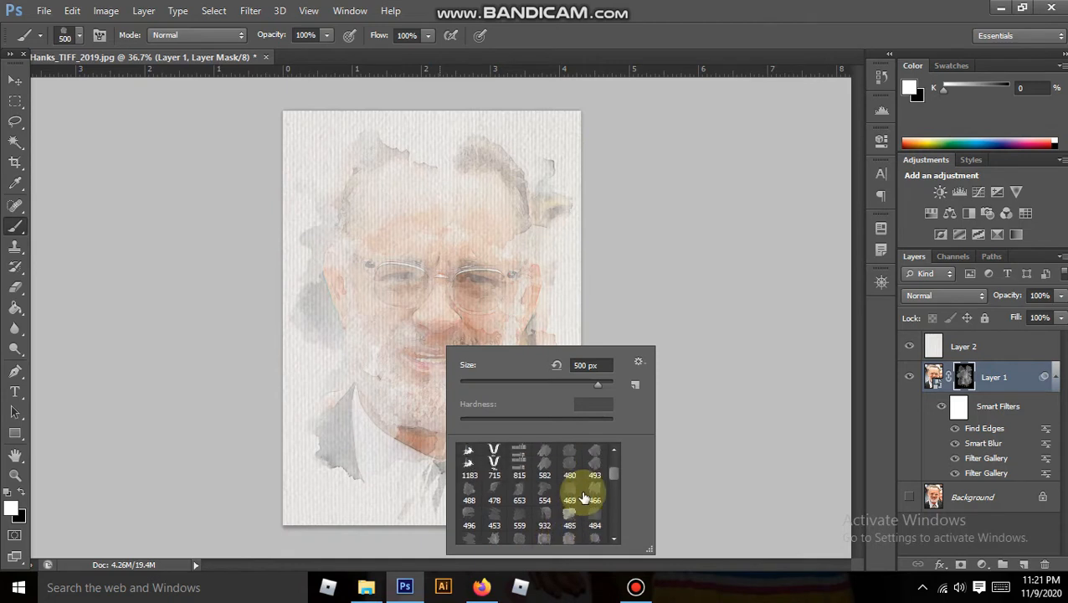
pyautogui.doubleClick(462, 476)
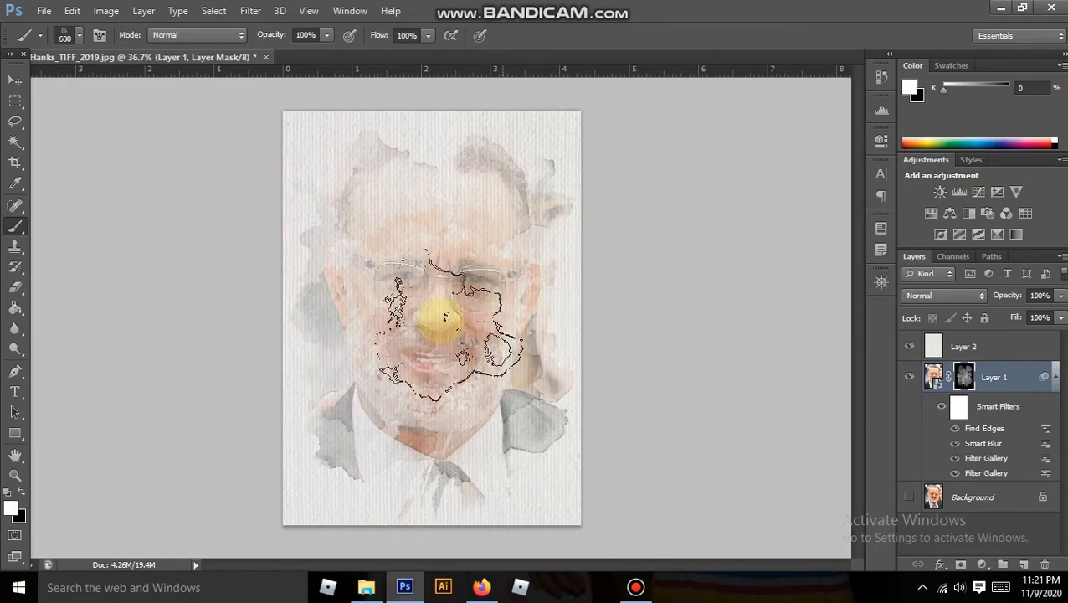
pyautogui.click(446, 189)
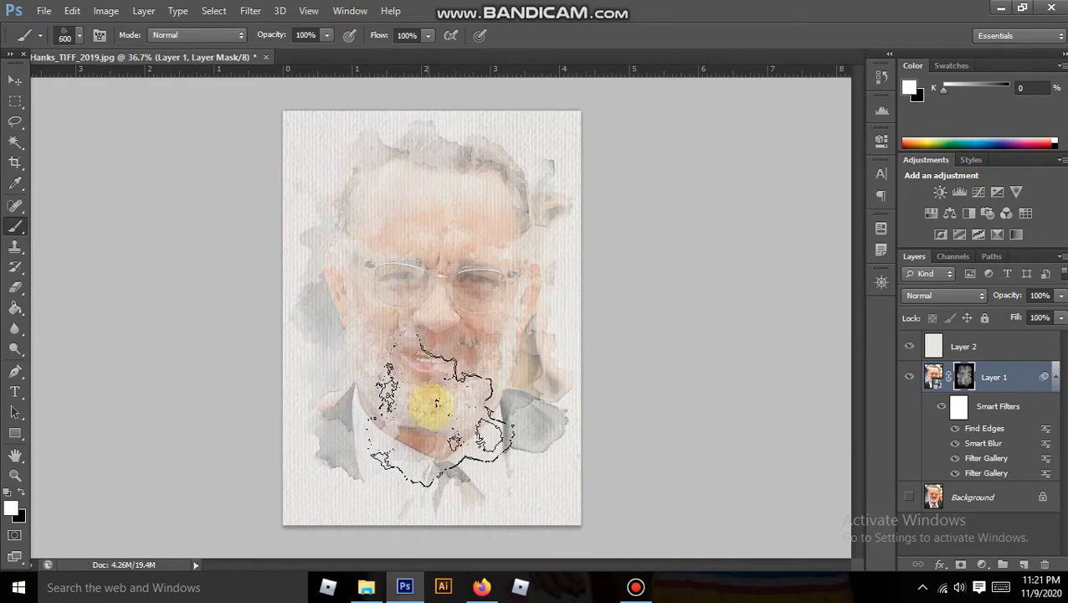
pyautogui.click(457, 351)
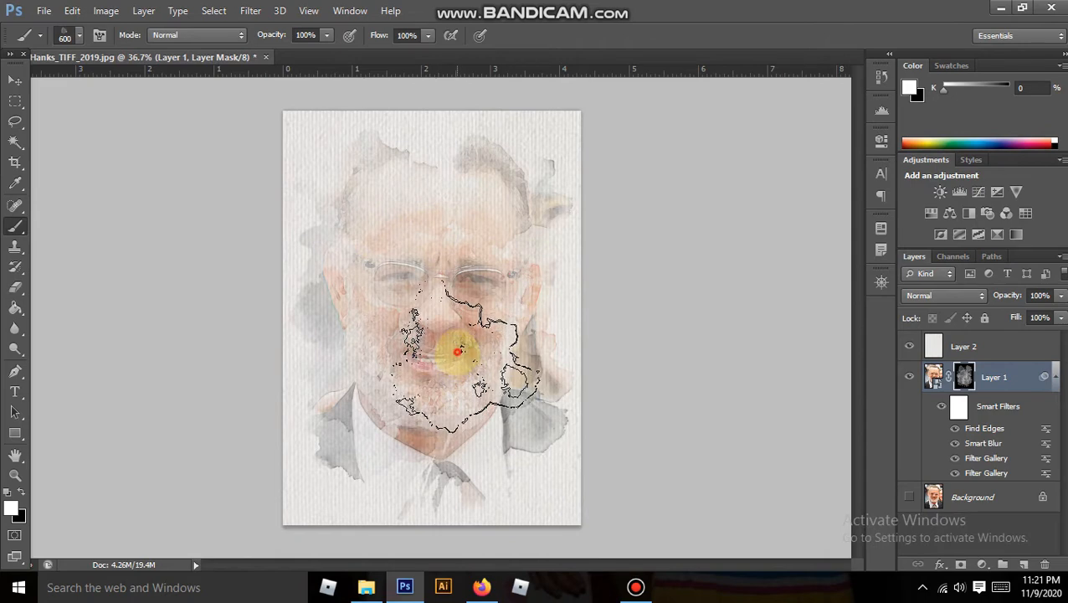
pyautogui.click(434, 274)
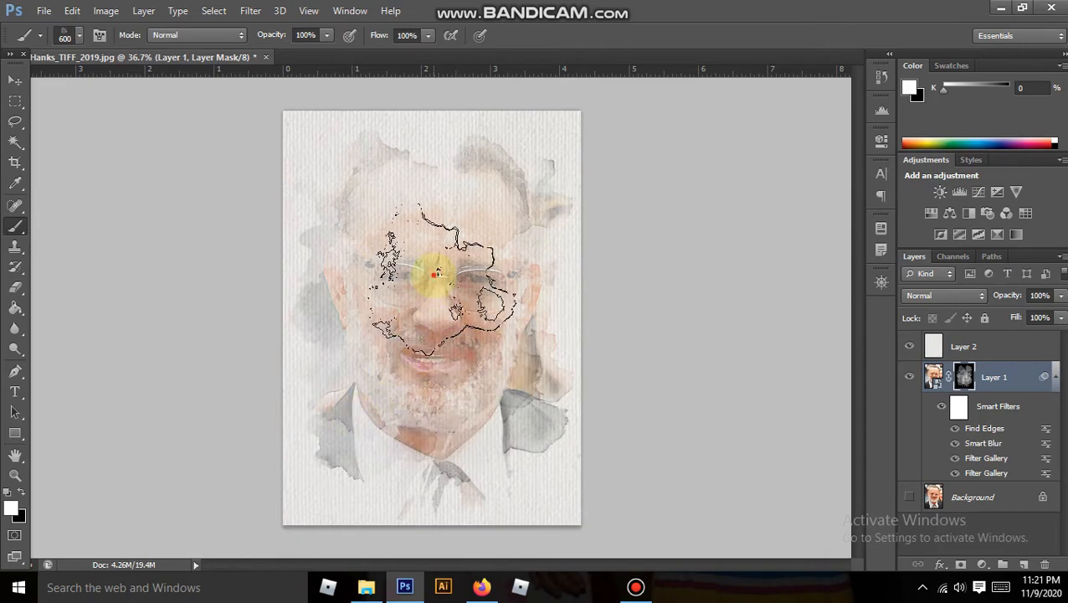
pyautogui.click(482, 254)
# Choose the 1086 splatter brush tip, enlarge it to 1200 px, try one dab over the face and undo that dab.
pyautogui.rightClick(426, 303)
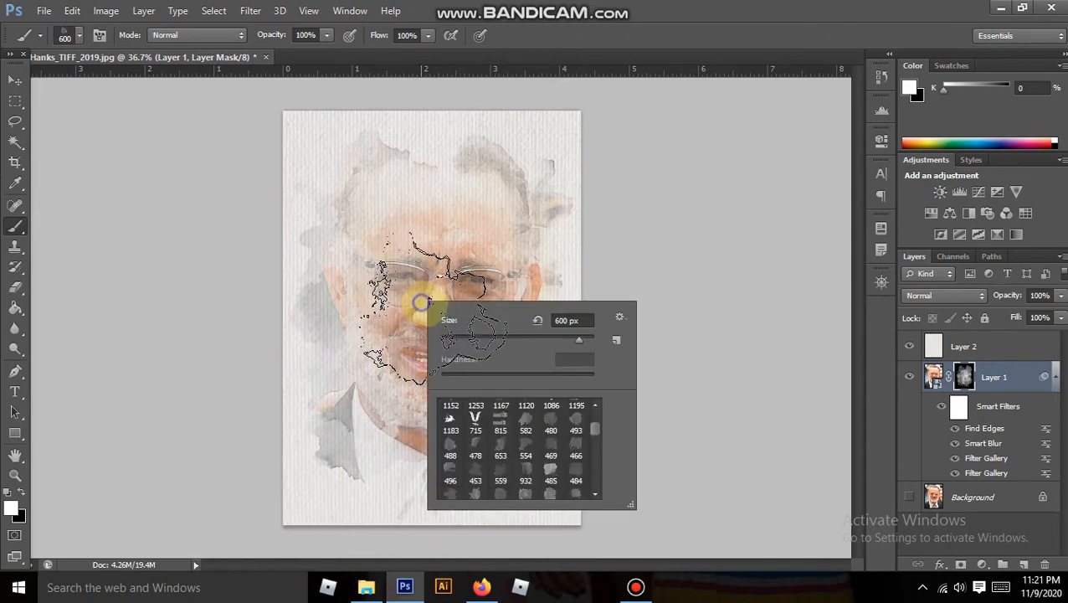
pyautogui.scroll(1, 505, 481)
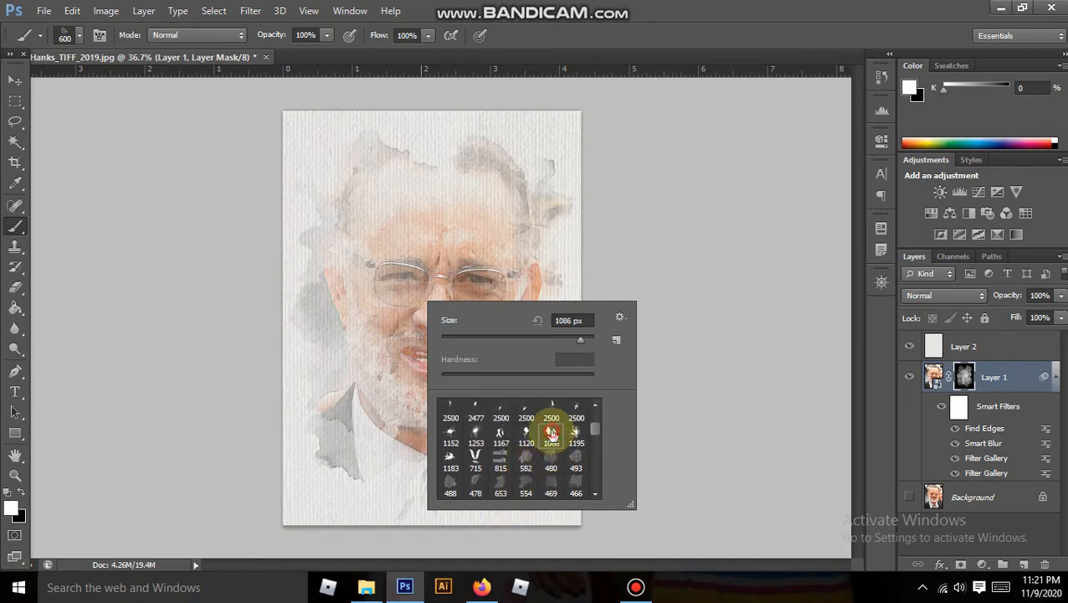
pyautogui.doubleClick(551, 435)
pyautogui.click(434, 272)
pyautogui.hotkey('ctrl', 'z')
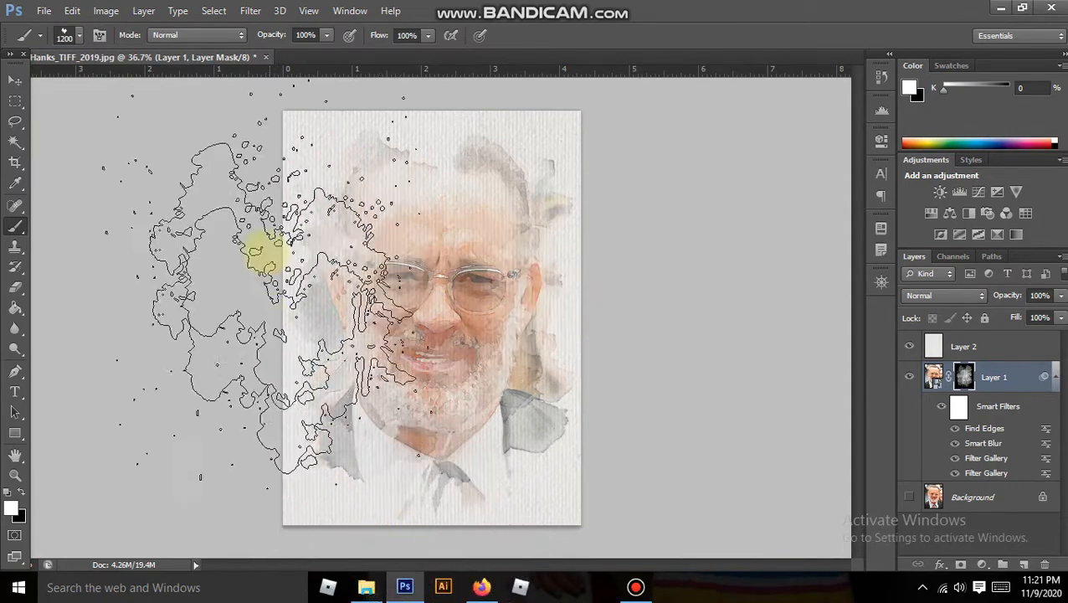
# Dab the splatter brush over the face on Layer 1's mask at 17% opacity, and raise the brush opacity to 26%.
pyautogui.click(325, 36)
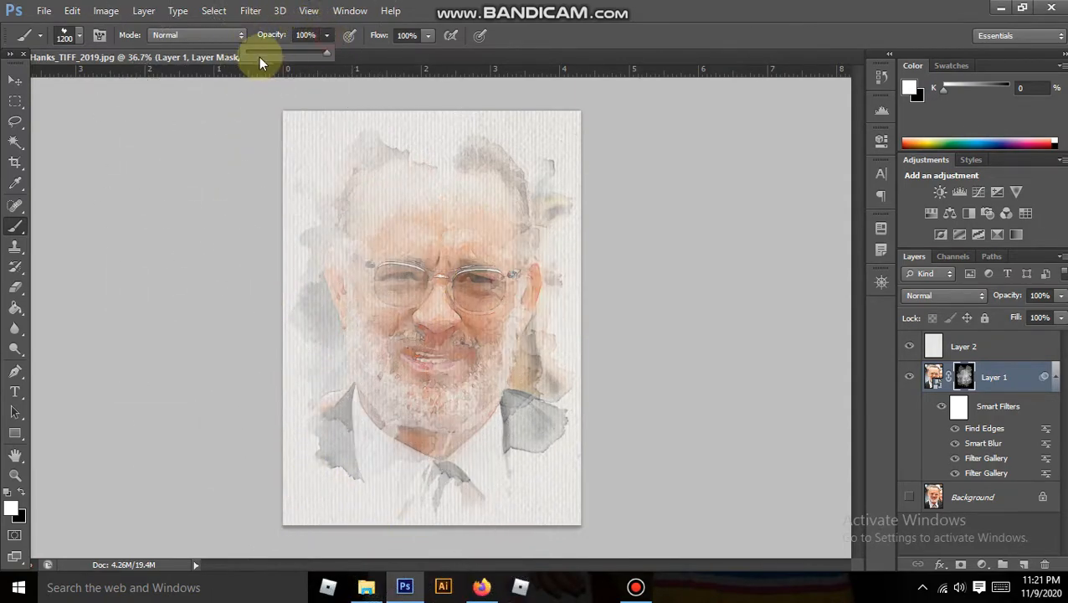
pyautogui.click(429, 282)
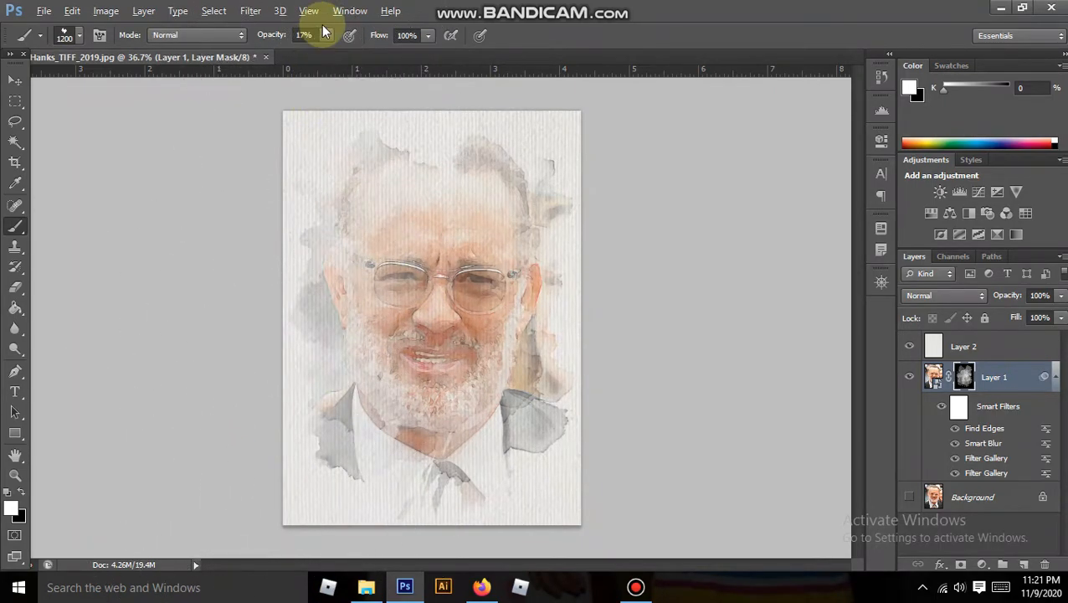
pyautogui.click(334, 54)
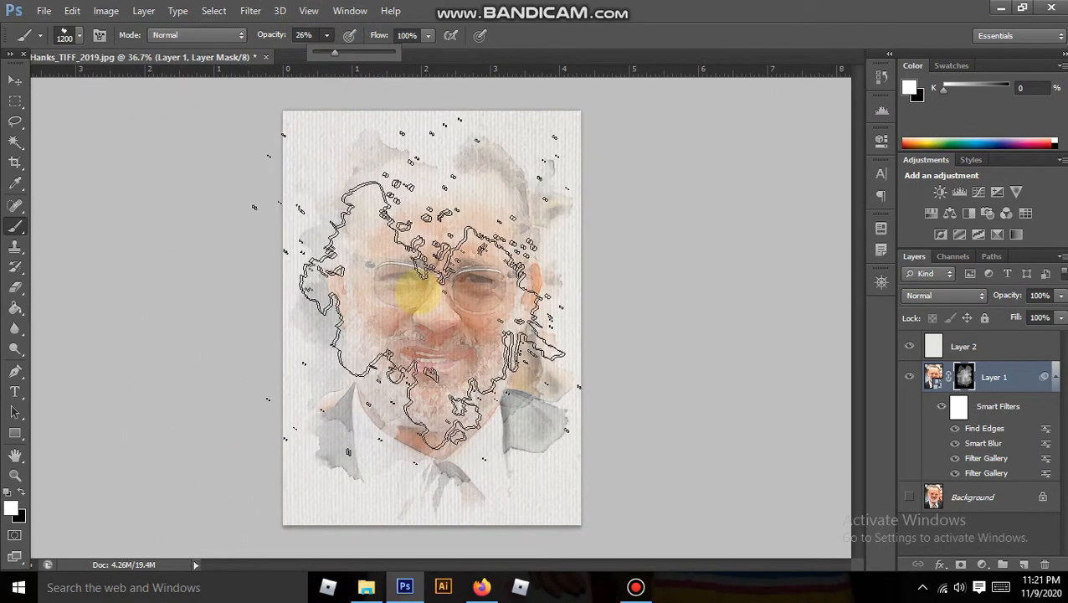
# Dab the splatter over the face at 26% opacity and switch to the 1120 drip tip, painting with it at up to 31% opacity.
pyautogui.click(421, 292)
pyautogui.rightClick(481, 427)
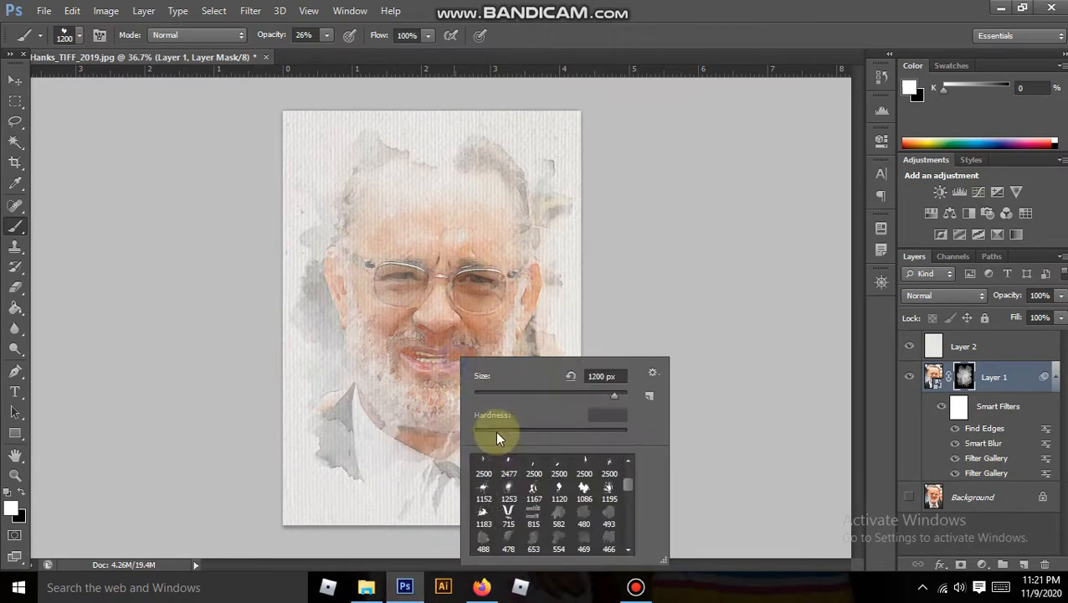
pyautogui.doubleClick(552, 482)
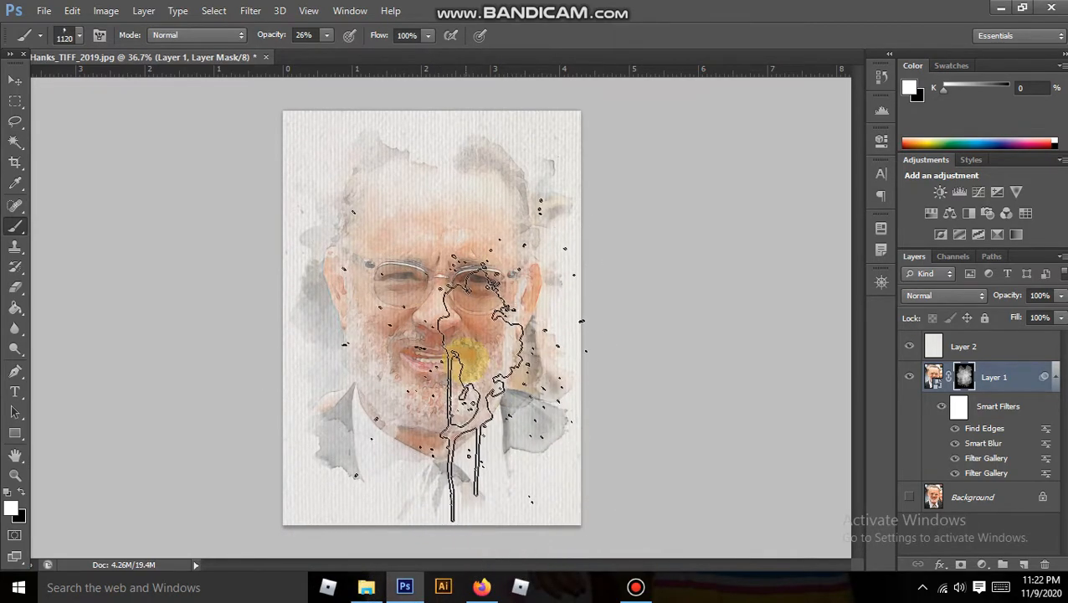
pyautogui.click(495, 366)
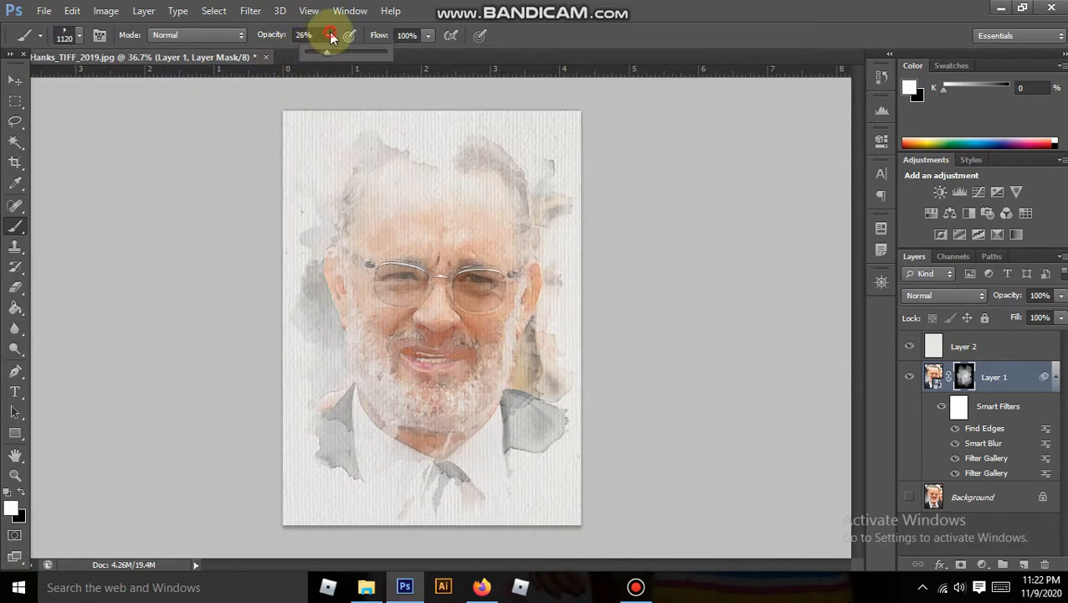
pyautogui.moveTo(331, 55); pyautogui.dragTo(335, 54)
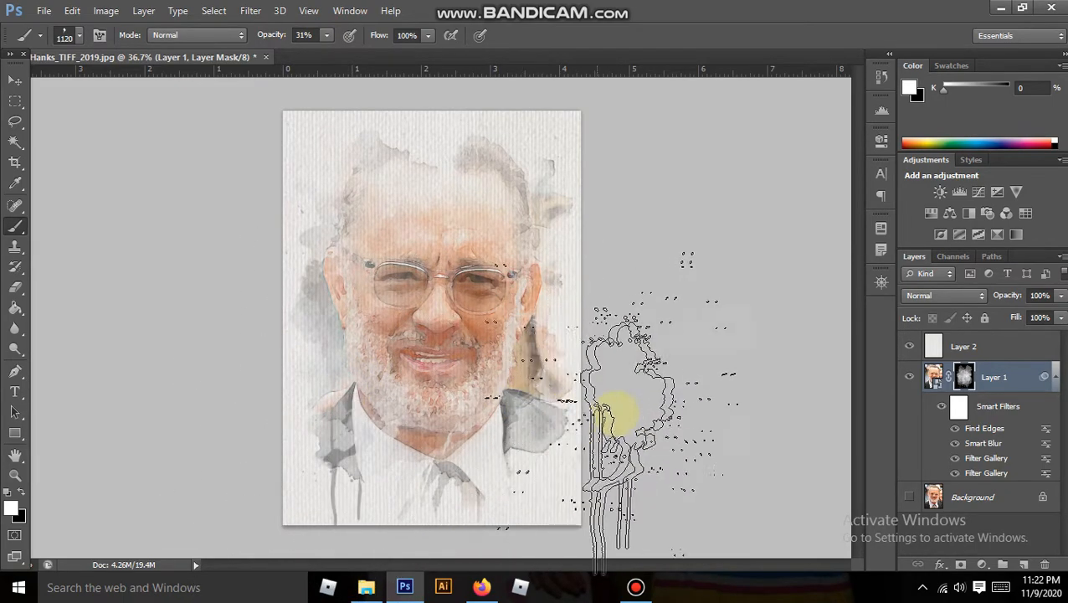
# Choose a 2500 px splash brush tip, reduce it to 1000 px and fill in the top of the hair on Layer 1's mask.
pyautogui.rightClick(465, 410)
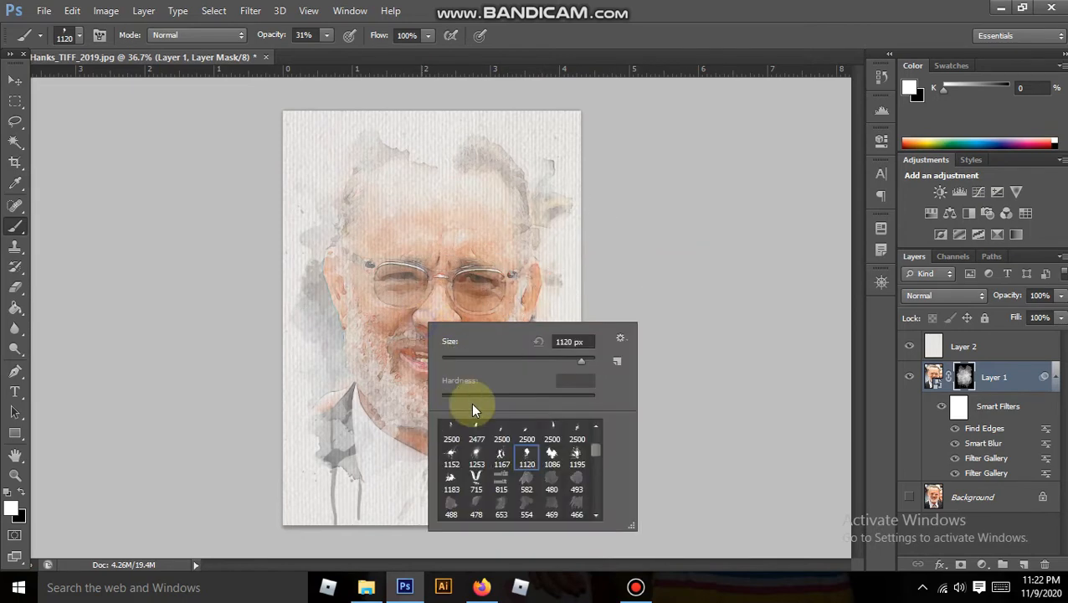
pyautogui.scroll(-1, 576, 466)
pyautogui.scroll(2, 577, 466)
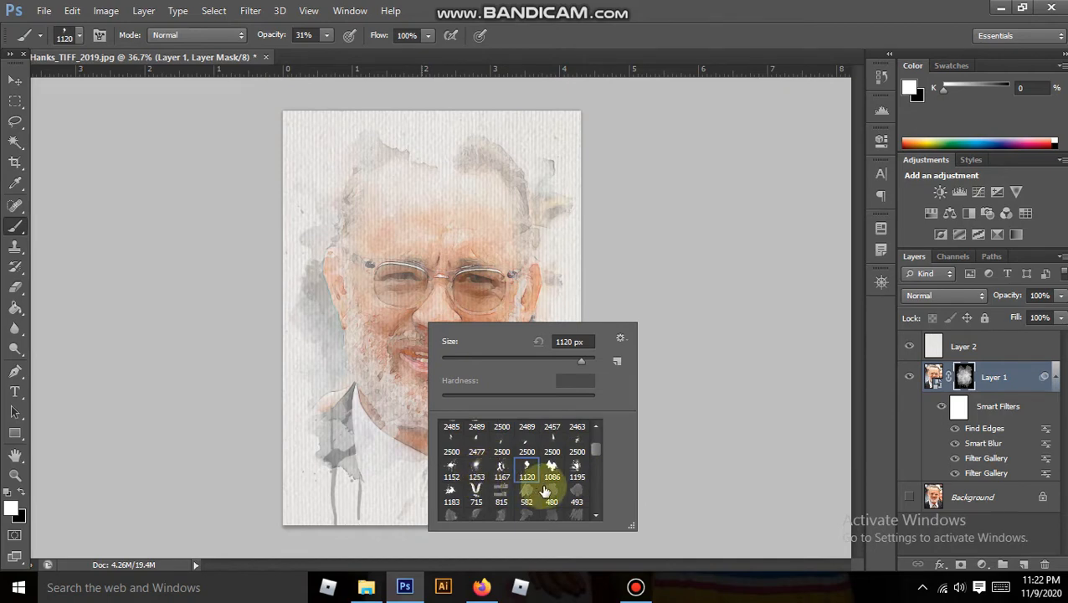
pyautogui.scroll(1, 545, 493)
pyautogui.scroll(2, 545, 487)
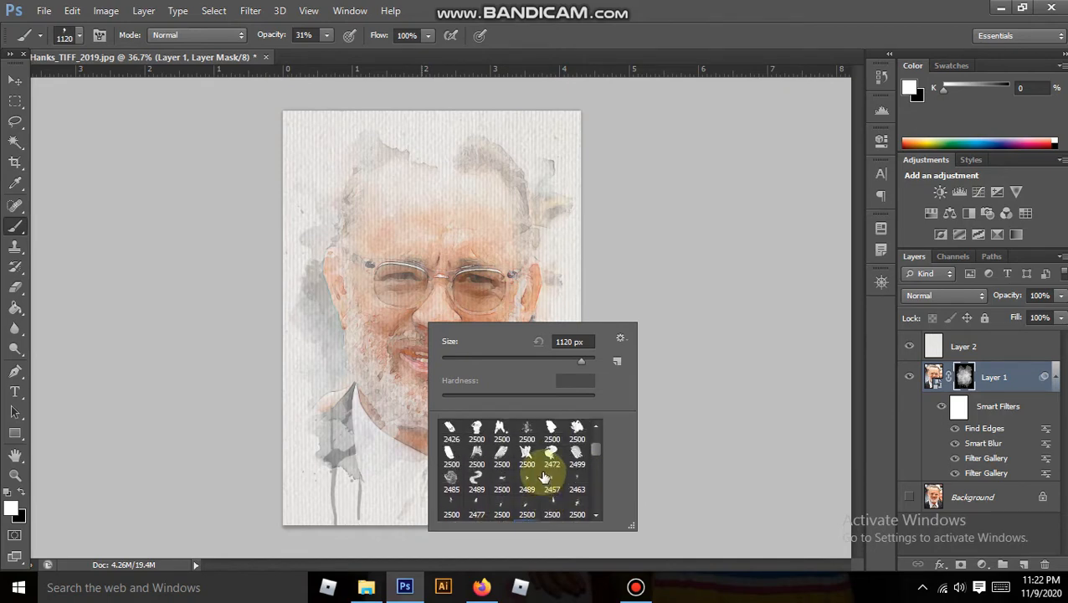
pyautogui.doubleClick(528, 456)
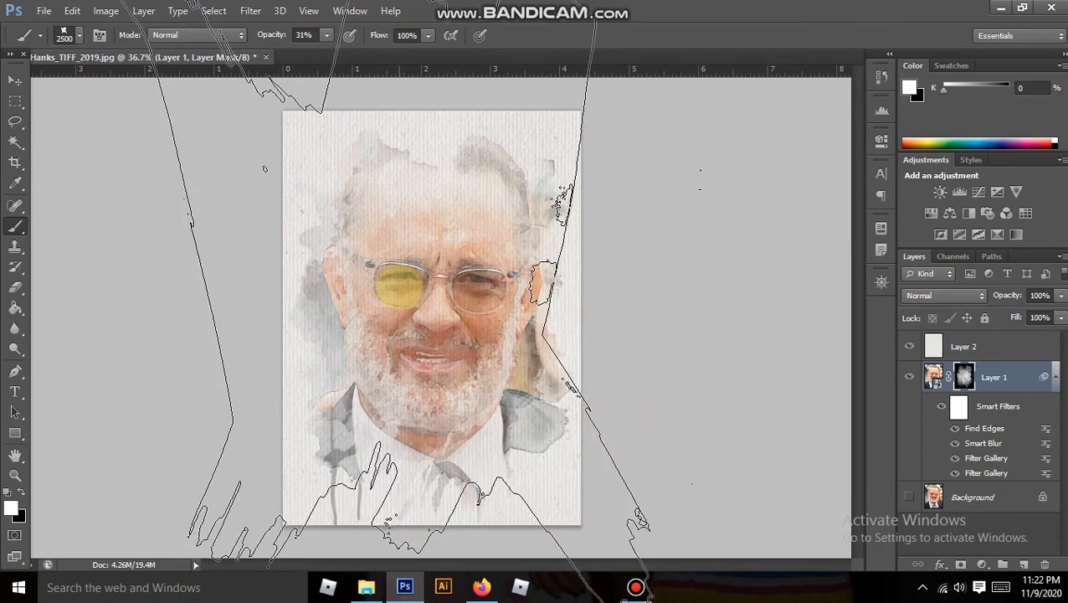
pyautogui.press('[')
pyautogui.press('[')
pyautogui.press('[')
pyautogui.press('[')
pyautogui.press('[')
pyautogui.press('[')
pyautogui.press('[')
pyautogui.press('[')
pyautogui.press('[')
pyautogui.press('[')
pyautogui.press('[')
pyautogui.press('[')
pyautogui.press('[')
pyautogui.press('[')
pyautogui.press('[')
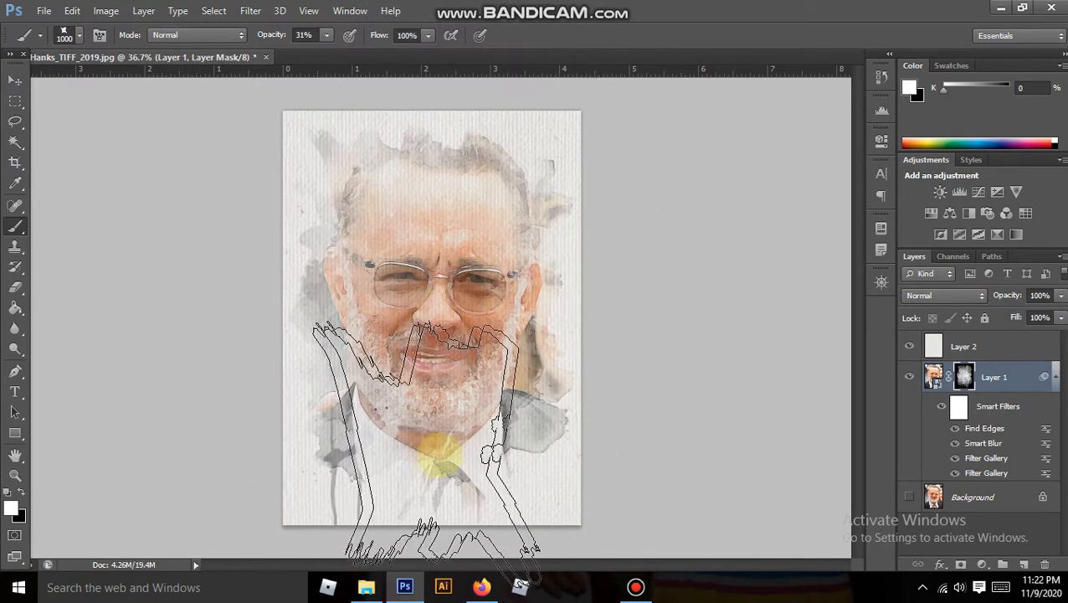
# Switch to another 2500 px paint-splash tip, reduce it to 600 px and strengthen the hair, cheeks and beard on Layer 1's mask.
pyautogui.rightClick(431, 282)
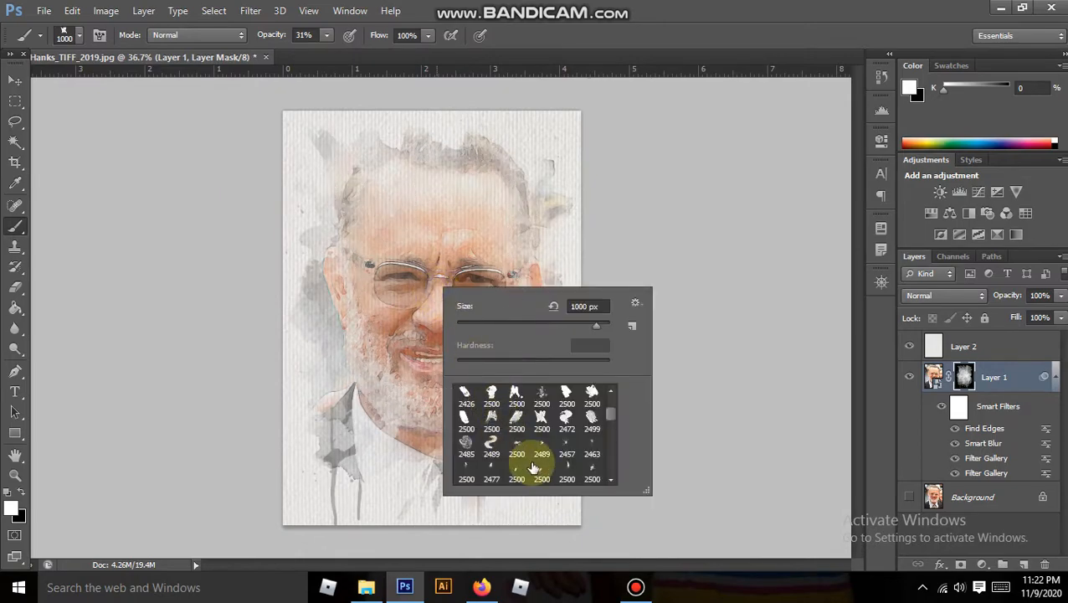
pyautogui.doubleClick(592, 393)
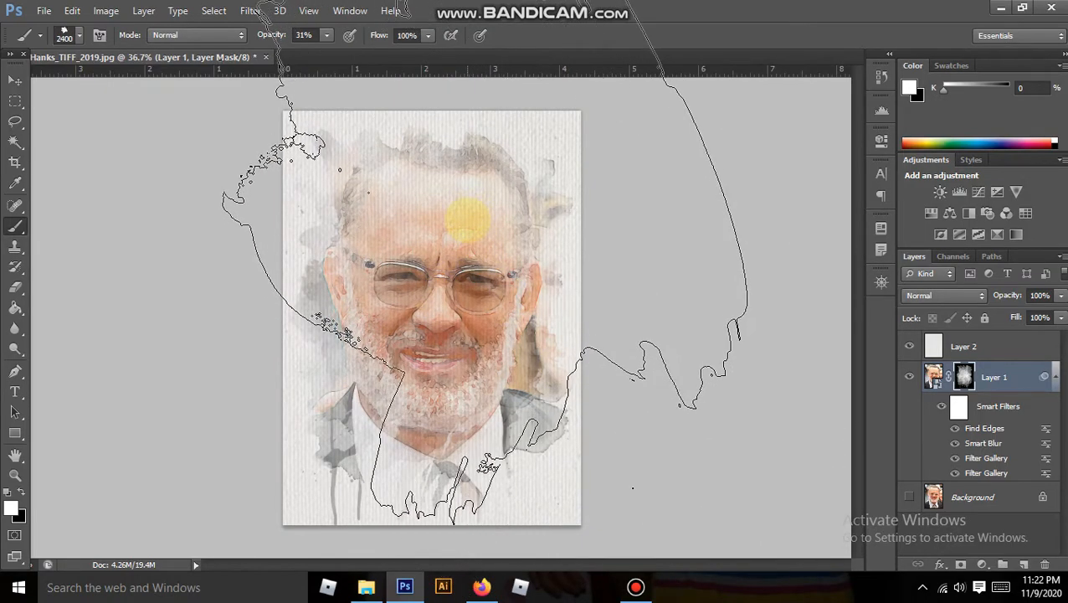
pyautogui.press('[')
pyautogui.press('[')
pyautogui.press('[')
pyautogui.press('[')
pyautogui.press('[')
pyautogui.press('[')
pyautogui.press('[')
pyautogui.press('[')
pyautogui.press('[')
pyautogui.press('[')
pyautogui.press('[')
pyautogui.press('[')
pyautogui.press(']')
pyautogui.press(']')
pyautogui.press(']')
pyautogui.click(484, 195)
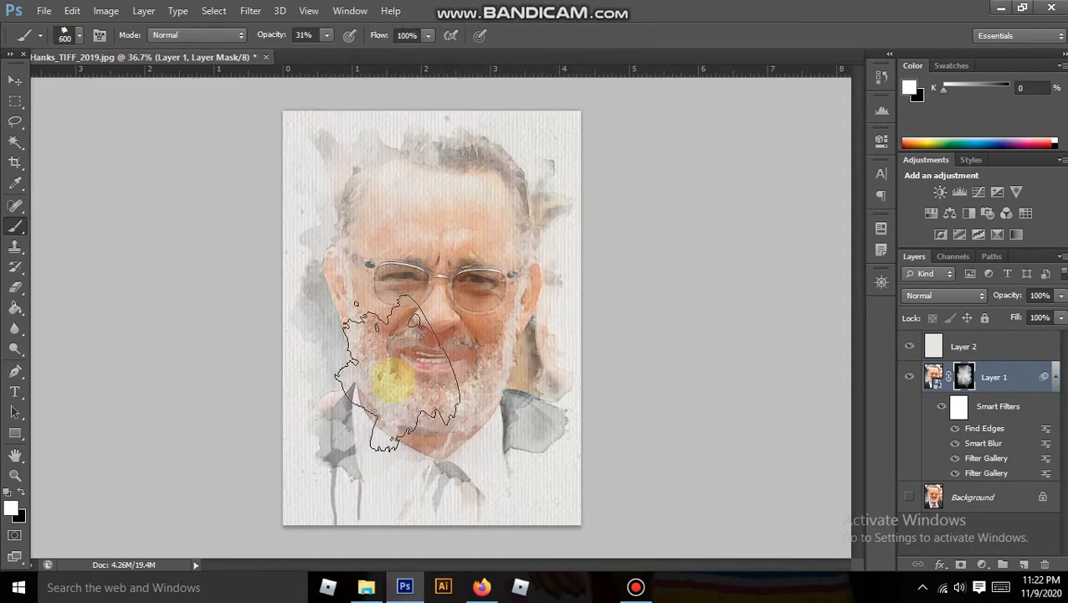
pyautogui.click(366, 309)
pyautogui.moveTo(366, 308)
pyautogui.mouseDown()
pyautogui.moveTo(485, 432)
pyautogui.moveTo(513, 485)
pyautogui.moveTo(487, 369)
pyautogui.moveTo(470, 359)
pyautogui.moveTo(374, 386)
pyautogui.moveTo(560, 435)
pyautogui.moveTo(468, 444)
pyautogui.moveTo(434, 359)
pyautogui.moveTo(438, 311)
pyautogui.moveTo(464, 380)
pyautogui.moveTo(509, 433)
pyautogui.moveTo(502, 356)
pyautogui.mouseUp()
# Choose the 1086 splatter tip, reduce it to 700 px and paint lightly around the tie and collar on the mask.
pyautogui.rightClick(448, 306)
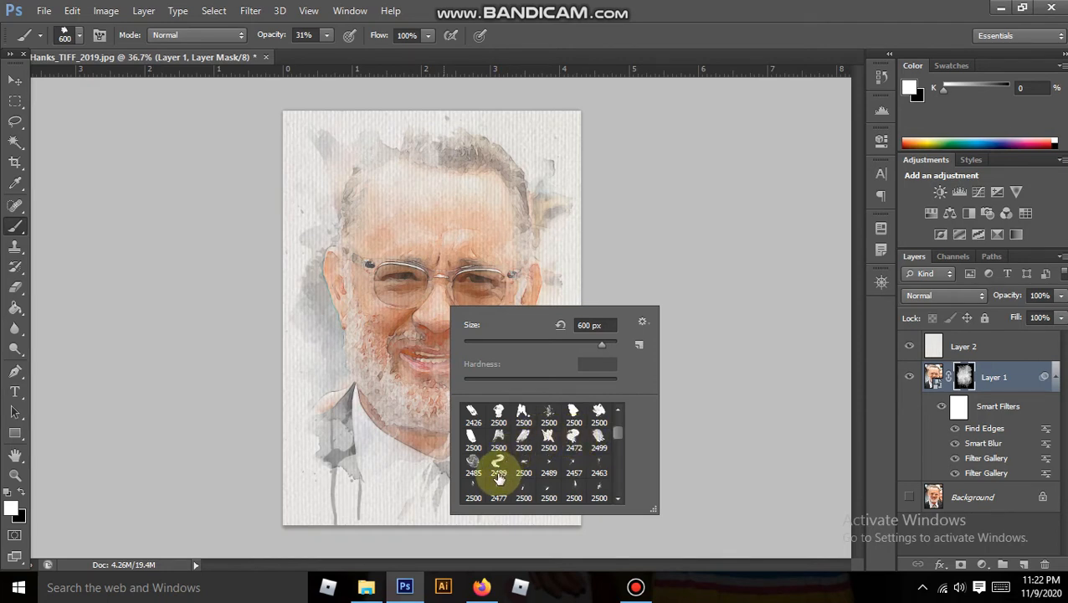
pyautogui.scroll(3, 536, 448)
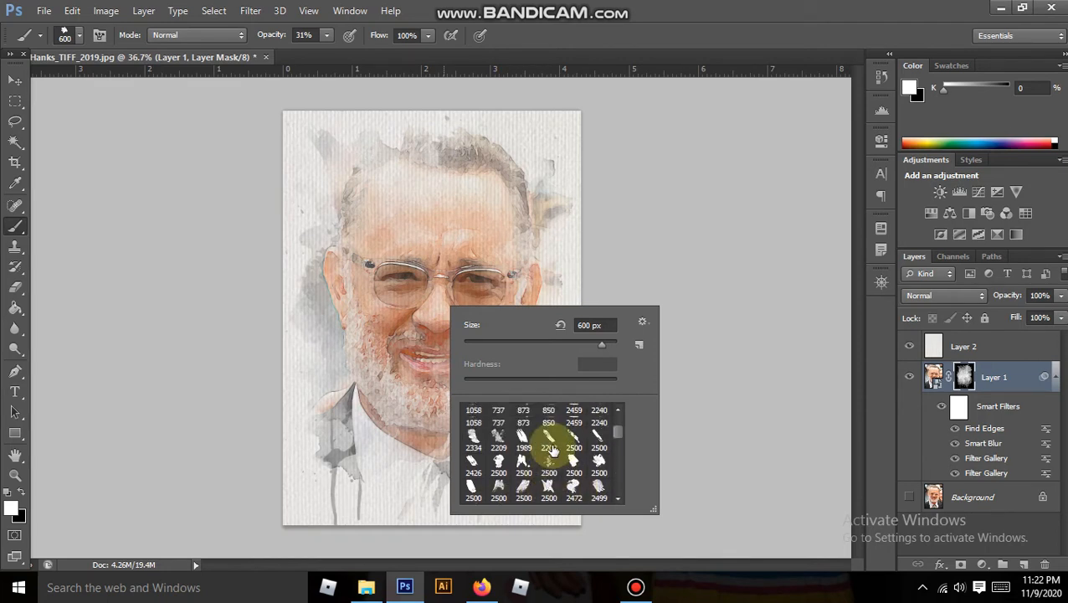
pyautogui.scroll(1, 551, 451)
pyautogui.scroll(-6, 556, 441)
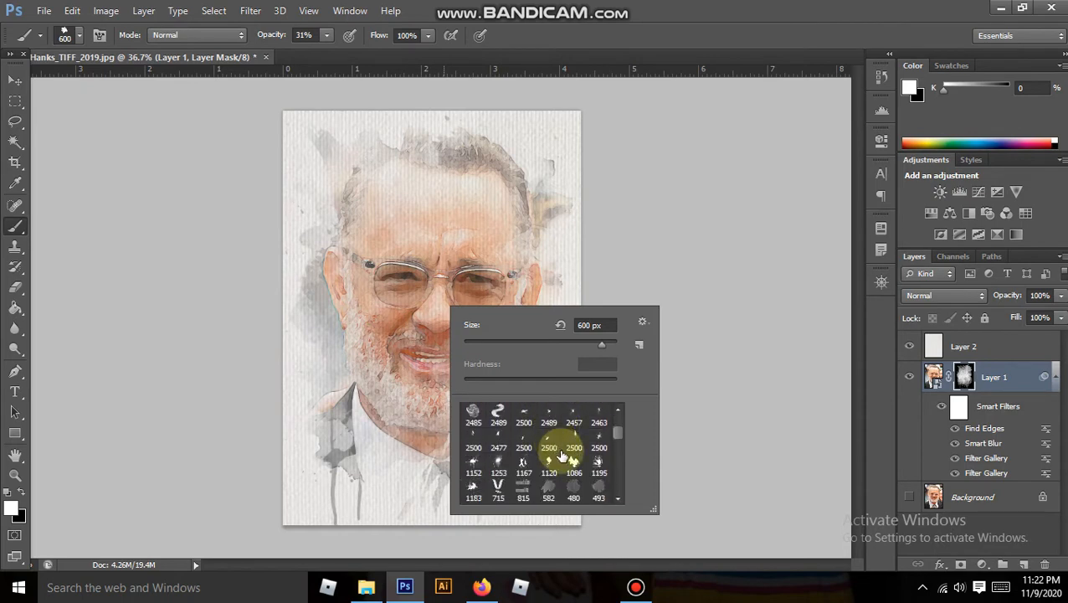
pyautogui.click(438, 449)
pyautogui.press('[')
pyautogui.press('[')
pyautogui.press('[')
pyautogui.press('[')
pyautogui.press('[')
pyautogui.press(']')
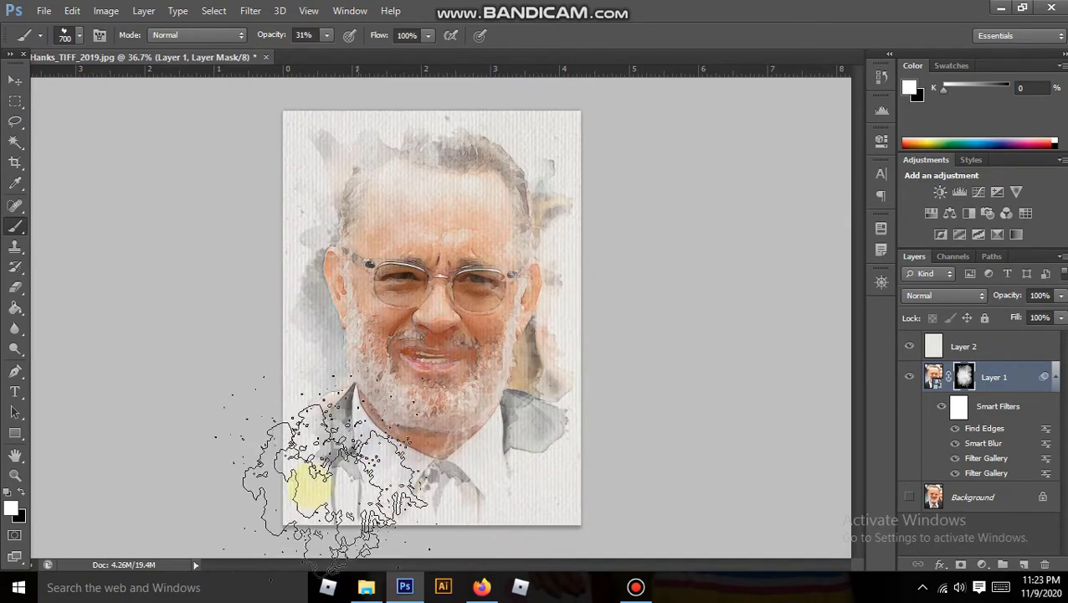
# Choose the 488 splash brush tip, raise its opacity to 37% and dab it over the glasses and the mouth area.
pyautogui.rightClick(508, 410)
pyautogui.scroll(-1, 484, 459)
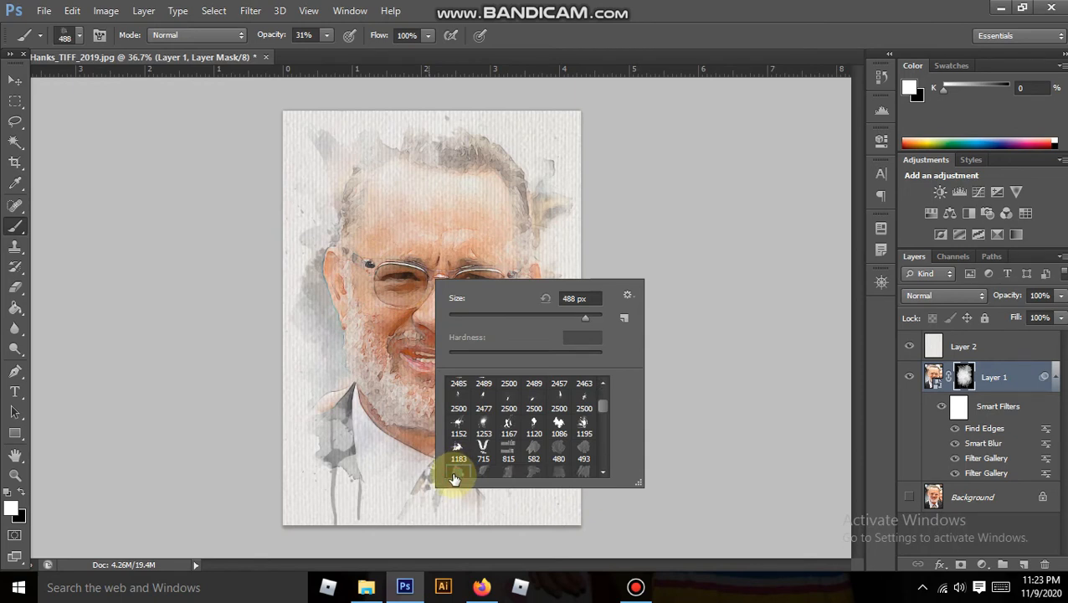
pyautogui.press('Return')
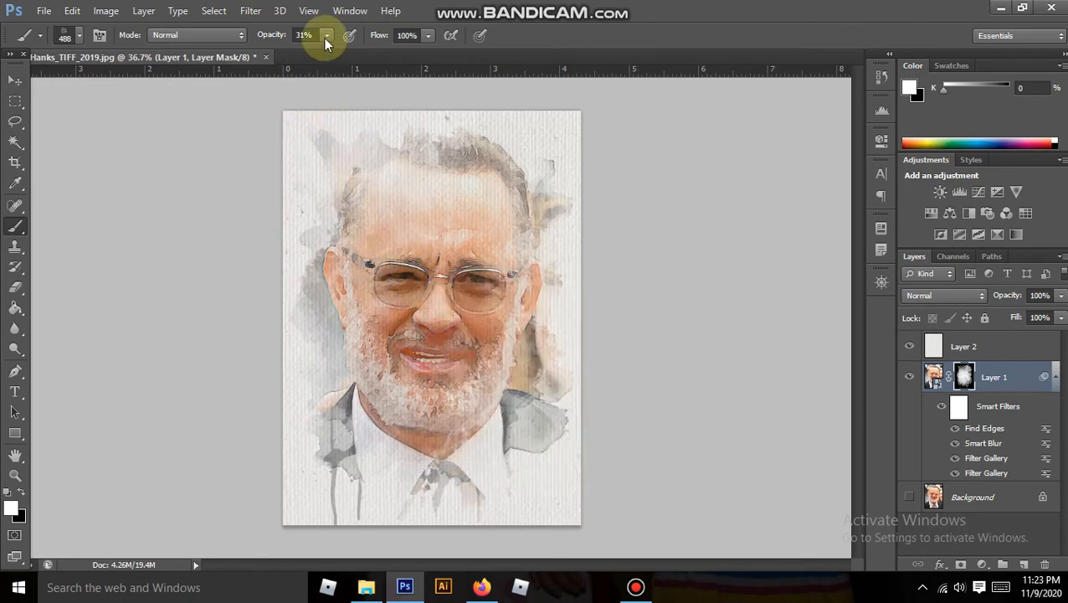
pyautogui.click(327, 37)
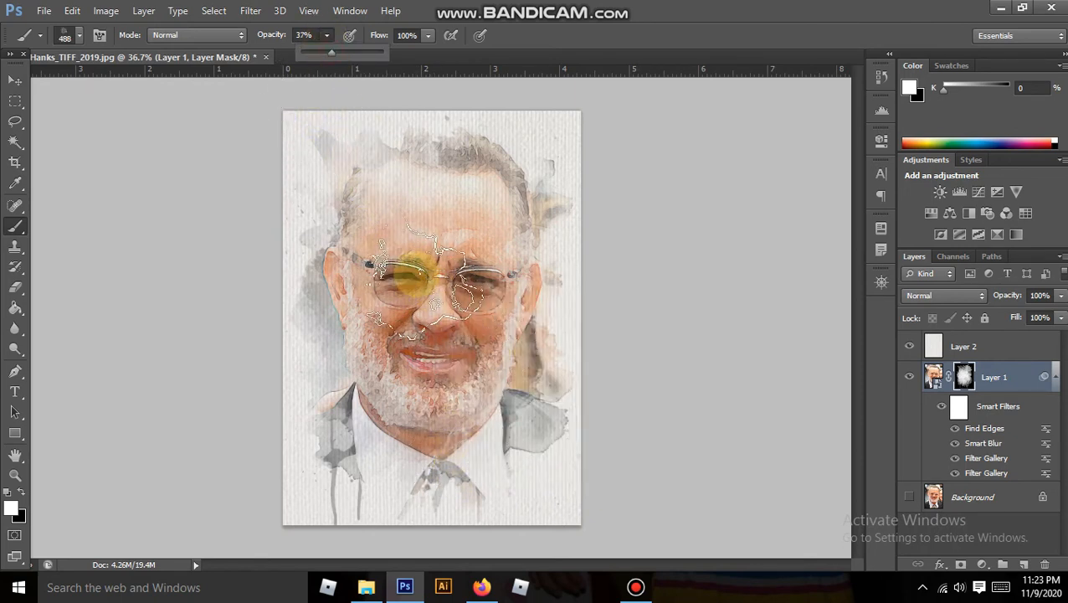
pyautogui.click(454, 277)
pyautogui.click(480, 355)
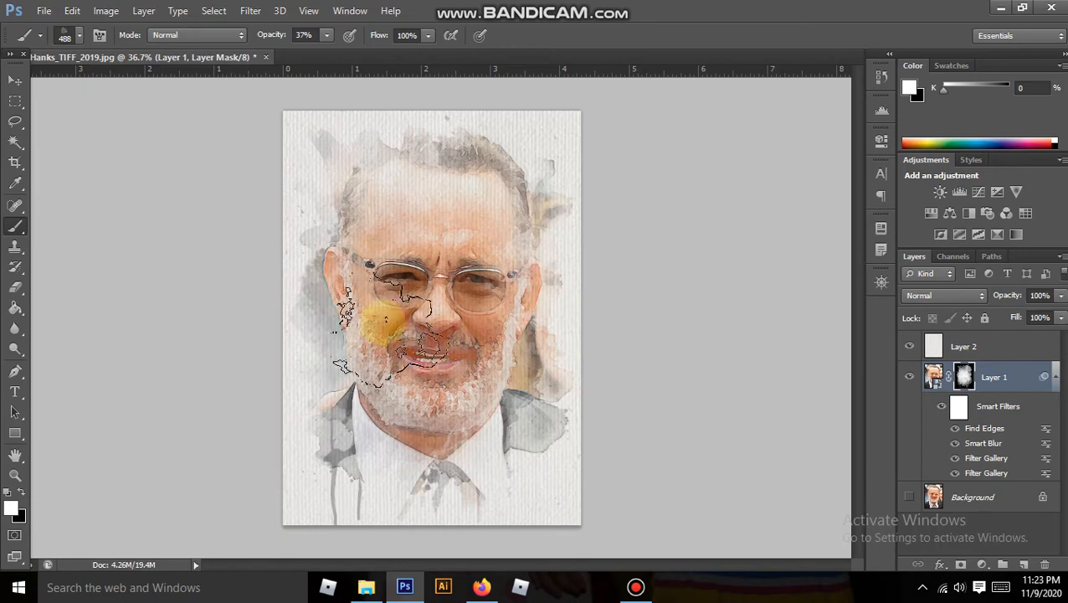
# Raise the brush opacity to 100% and dab the 488 tip over the cheeks, beard, glasses and hairline on Layer 1's mask.
pyautogui.rightClick(449, 307)
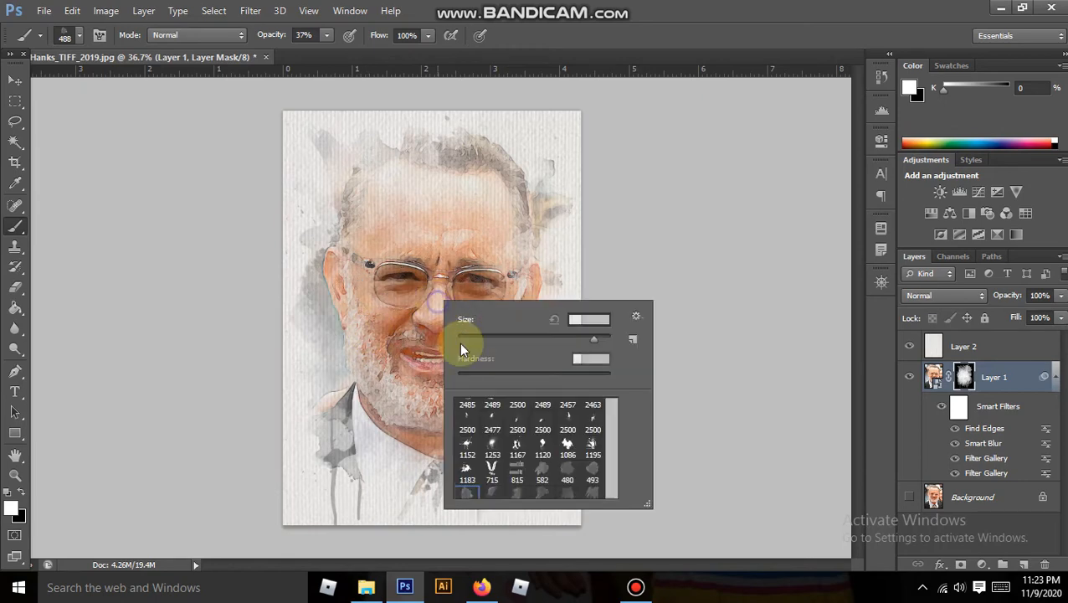
pyautogui.click(330, 36)
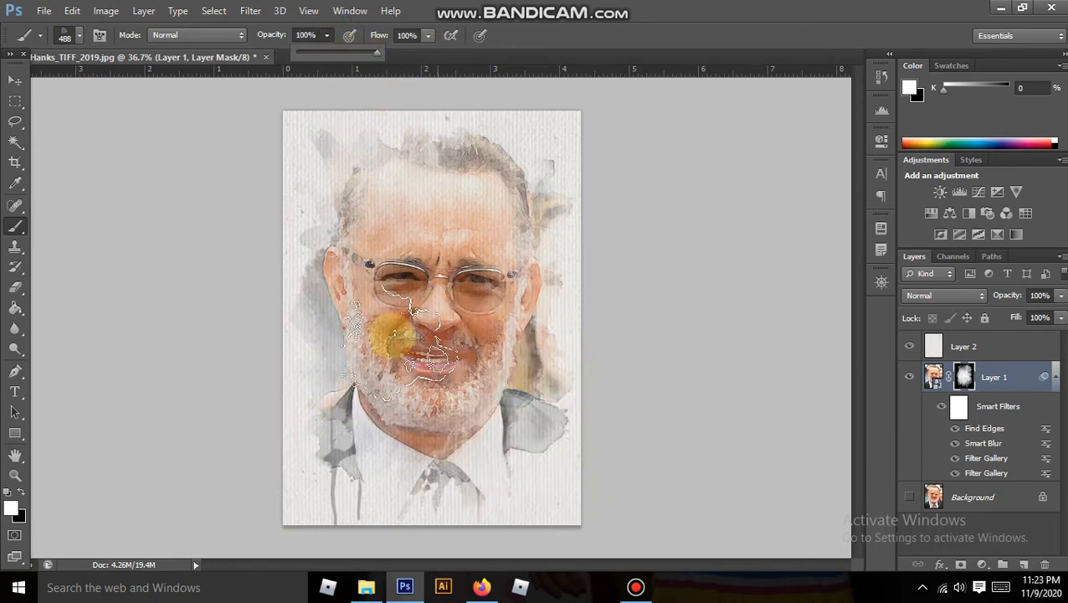
pyautogui.click(374, 332)
pyautogui.click(383, 346)
pyautogui.click(458, 380)
pyautogui.click(479, 314)
pyautogui.click(405, 166)
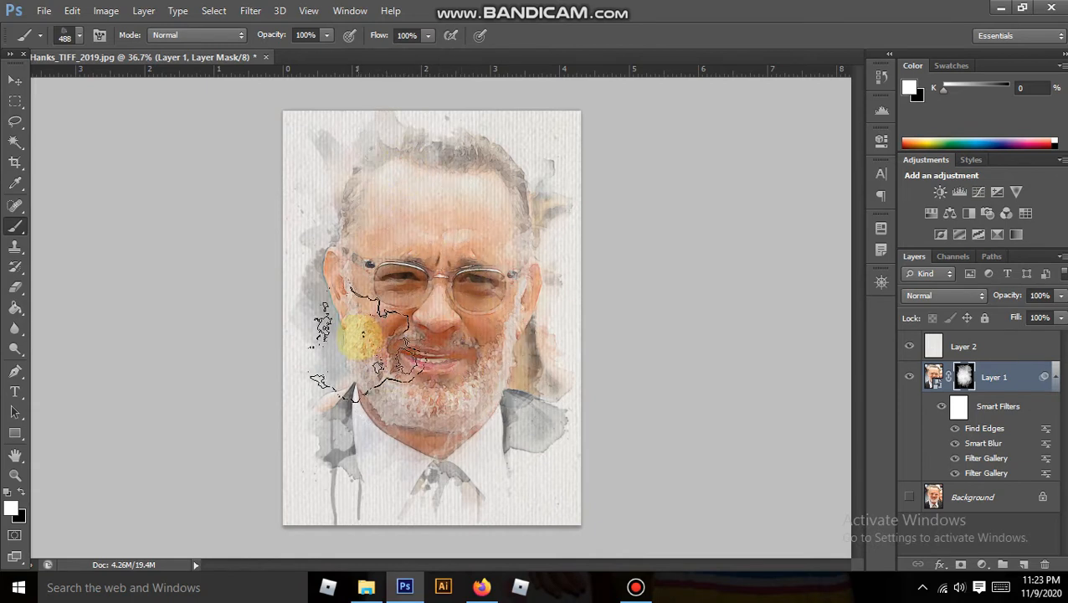
# Undo the last hairline dab and paint over the viewer's-left temple, the glasses and the nose at 100% opacity.
pyautogui.hotkey('ctrl', 'z')
pyautogui.click(363, 204)
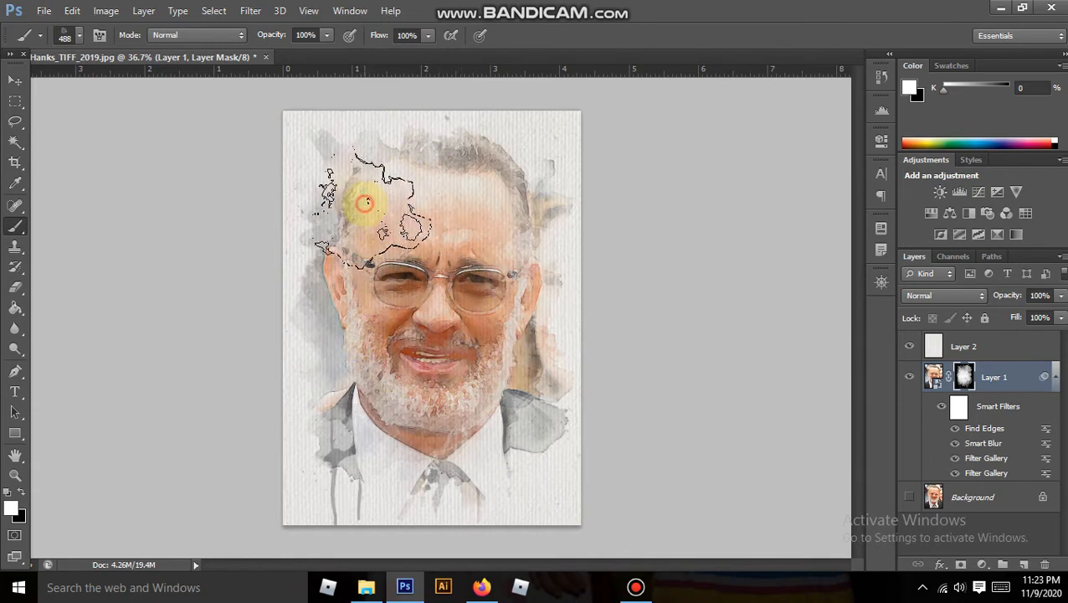
pyautogui.moveTo(419, 245)
pyautogui.mouseDown()
pyautogui.moveTo(489, 268)
pyautogui.moveTo(467, 240)
pyautogui.moveTo(410, 219)
pyautogui.moveTo(417, 286)
pyautogui.moveTo(443, 294)
pyautogui.mouseUp()
# Inspect the painted portrait up close and as a whole, checking the face, hair, shoulders and watercolor edges.
pyautogui.scroll(-3, 412, 400)
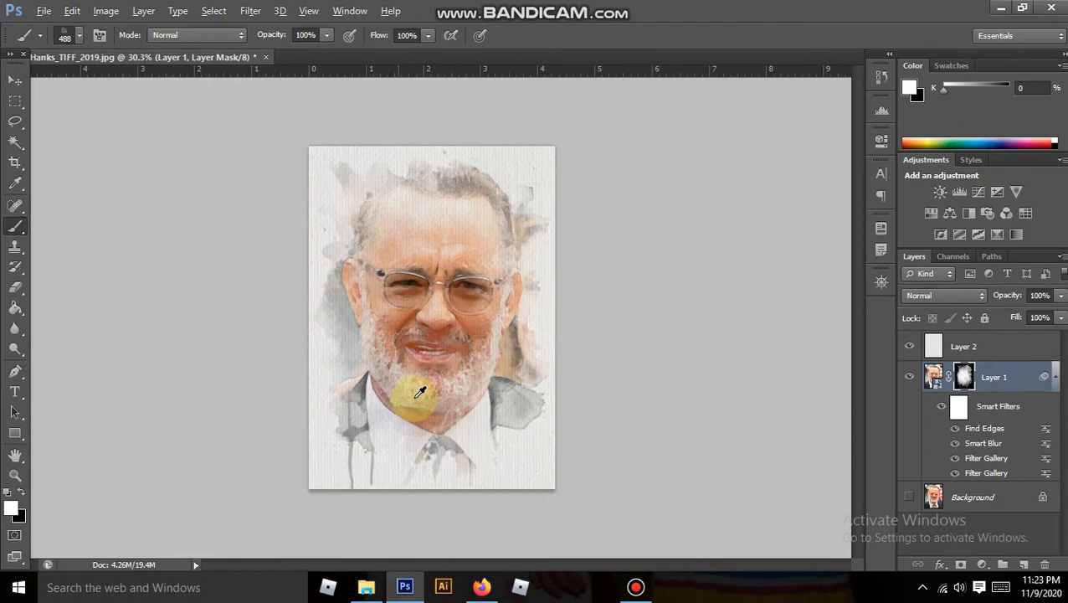
pyautogui.scroll(4, 465, 368)
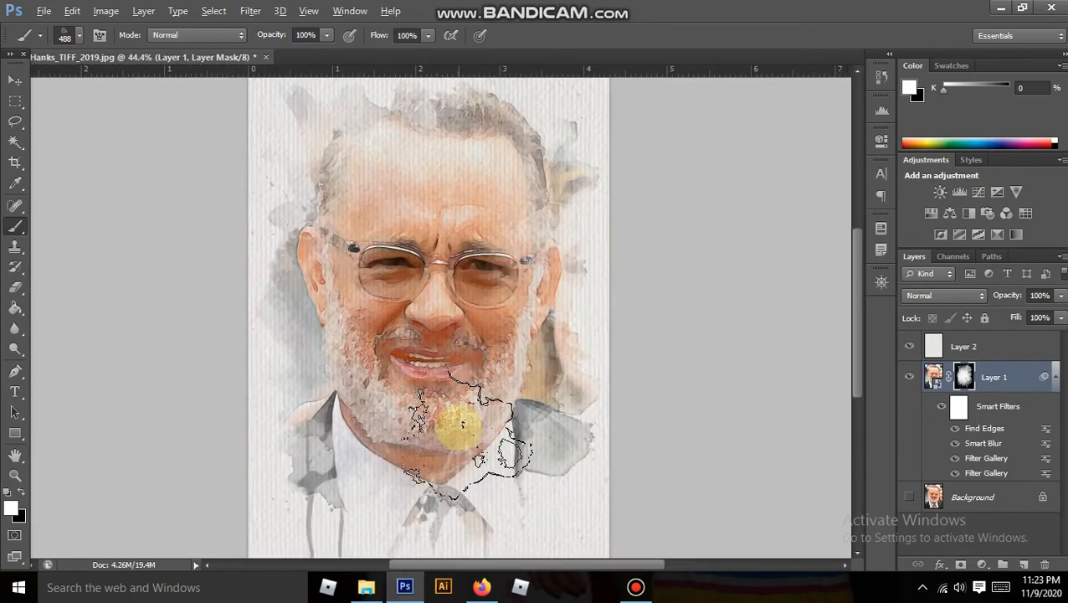
pyautogui.scroll(-4, 463, 427)
pyautogui.scroll(1, 467, 422)
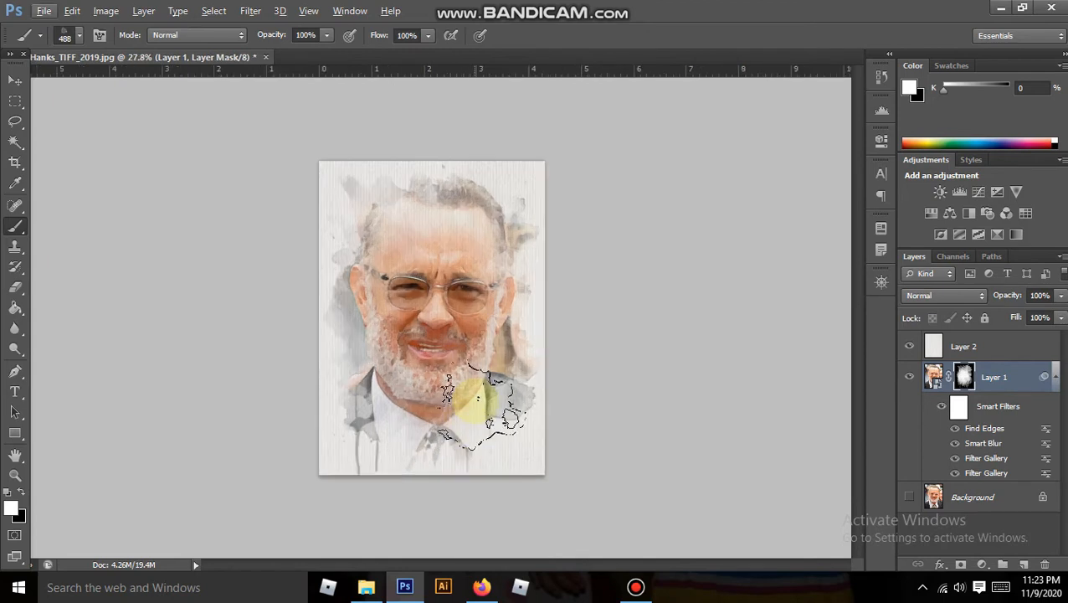
pyautogui.click(932, 376)
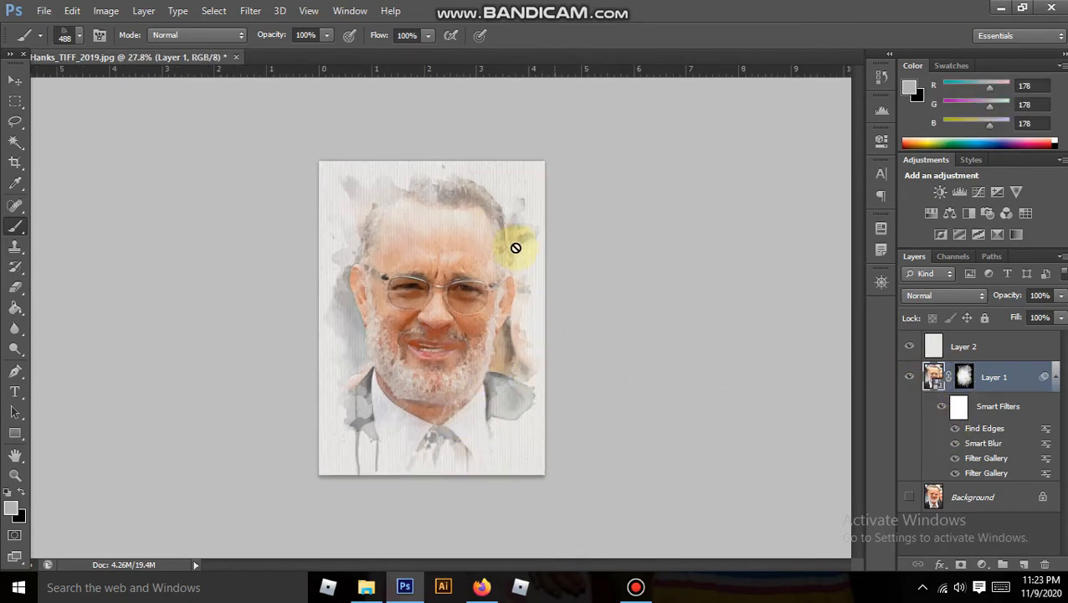
pyautogui.click(963, 378)
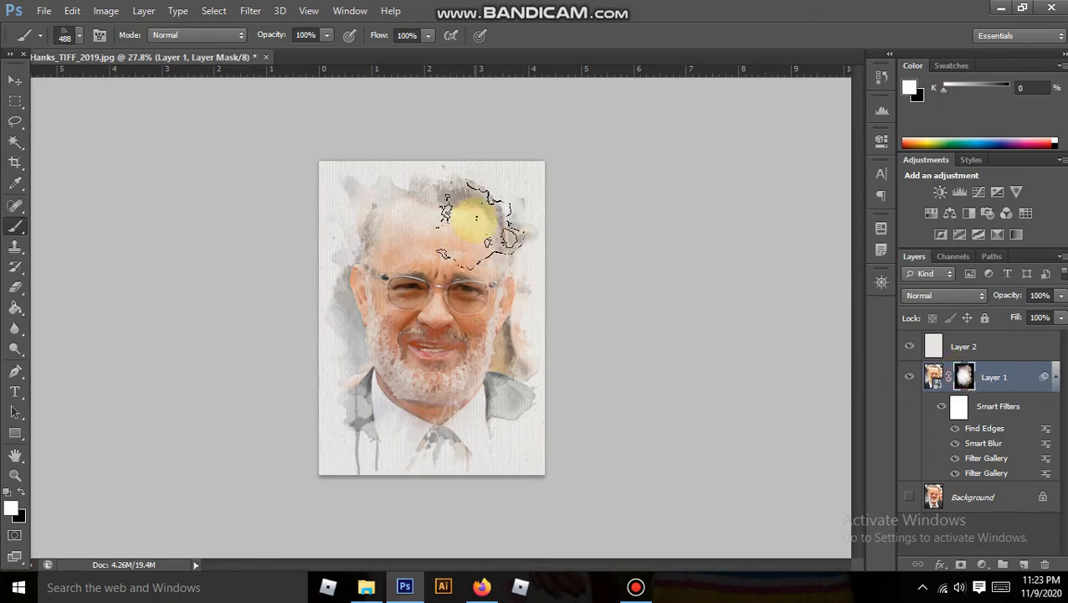
pyautogui.scroll(3, 469, 267)
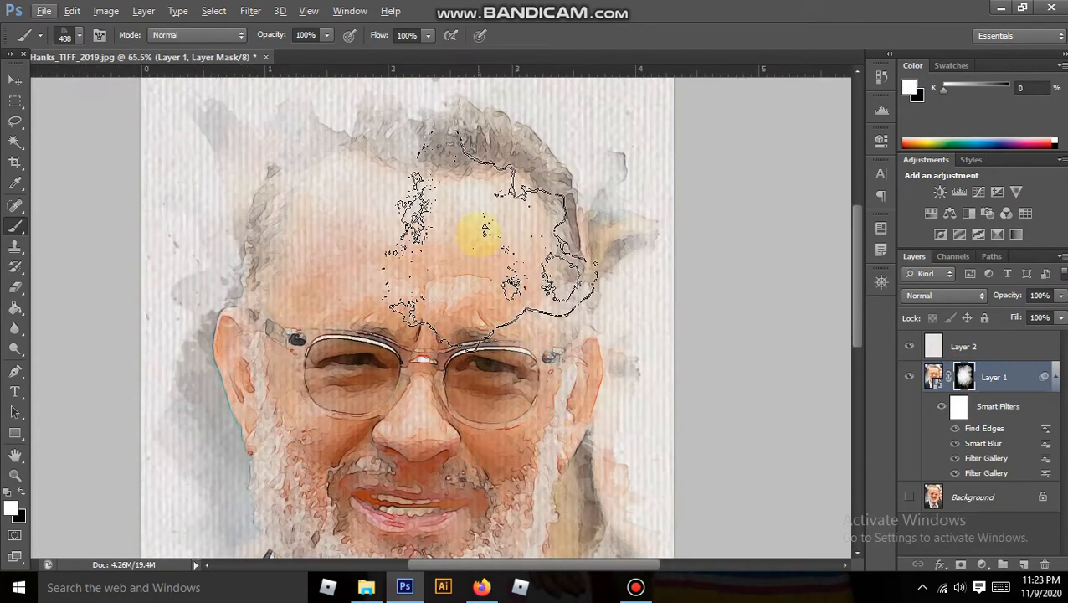
pyautogui.scroll(2, 484, 230)
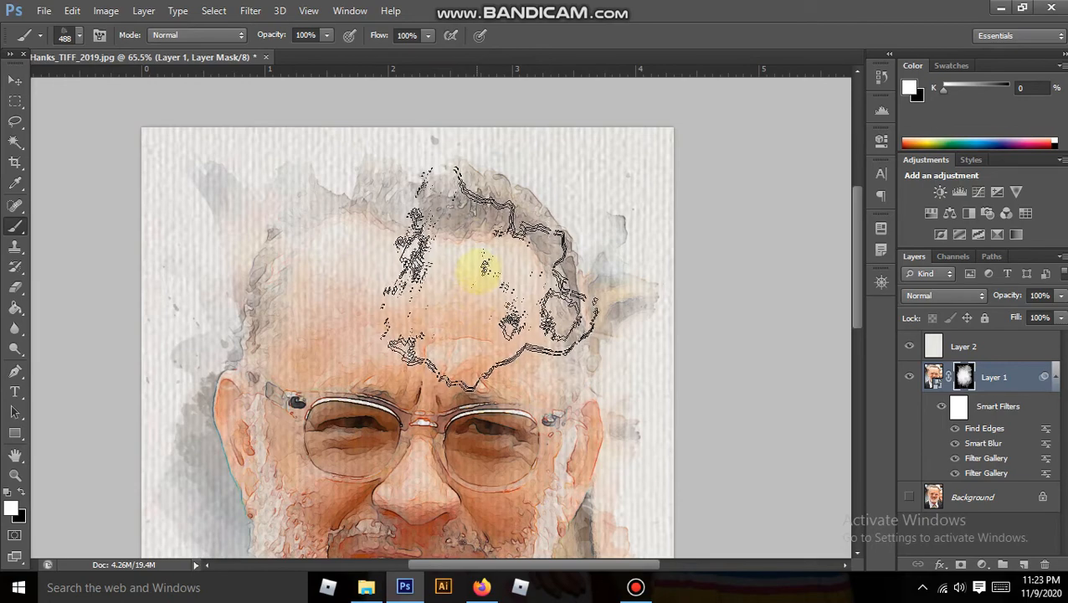
pyautogui.scroll(-1, 515, 335)
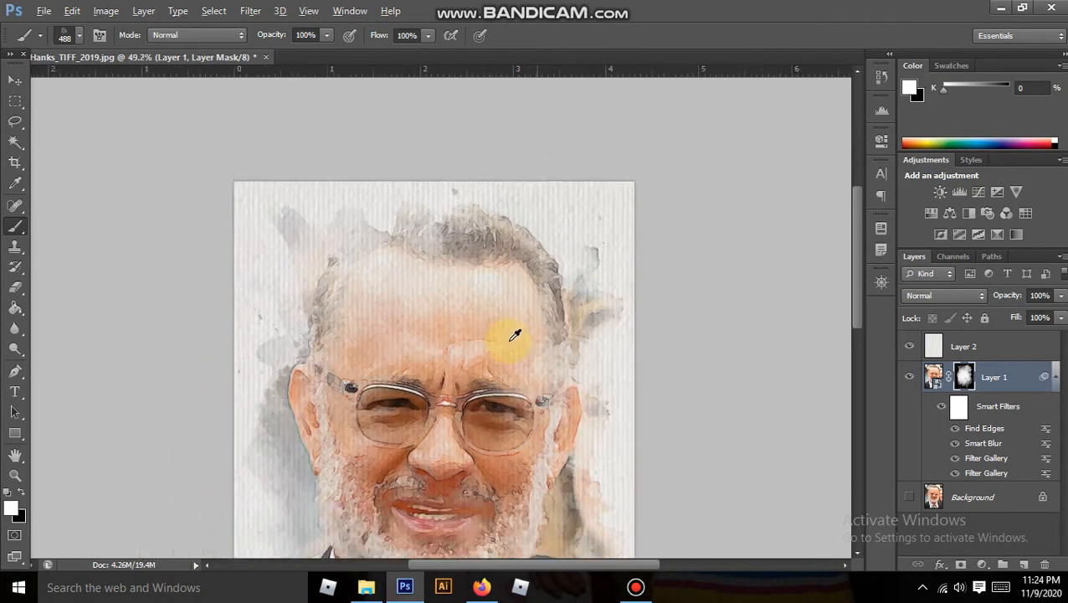
pyautogui.scroll(-1, 515, 335)
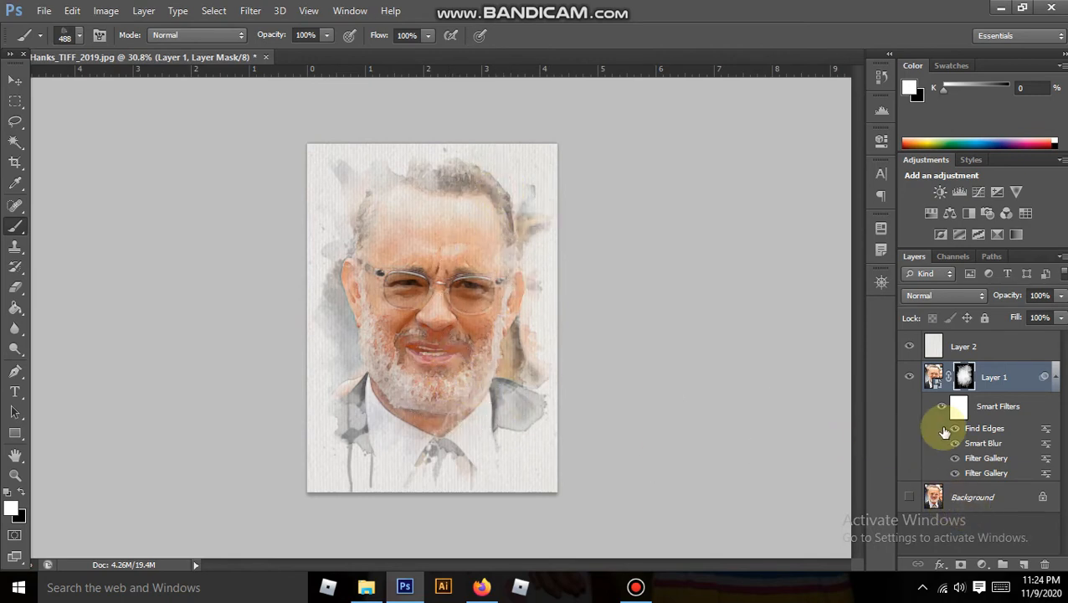
# Add a Curves adjustment layer above Layer 1 and pull the upper part of the RGB curve slightly down to darken the portrait.
pyautogui.click(934, 375)
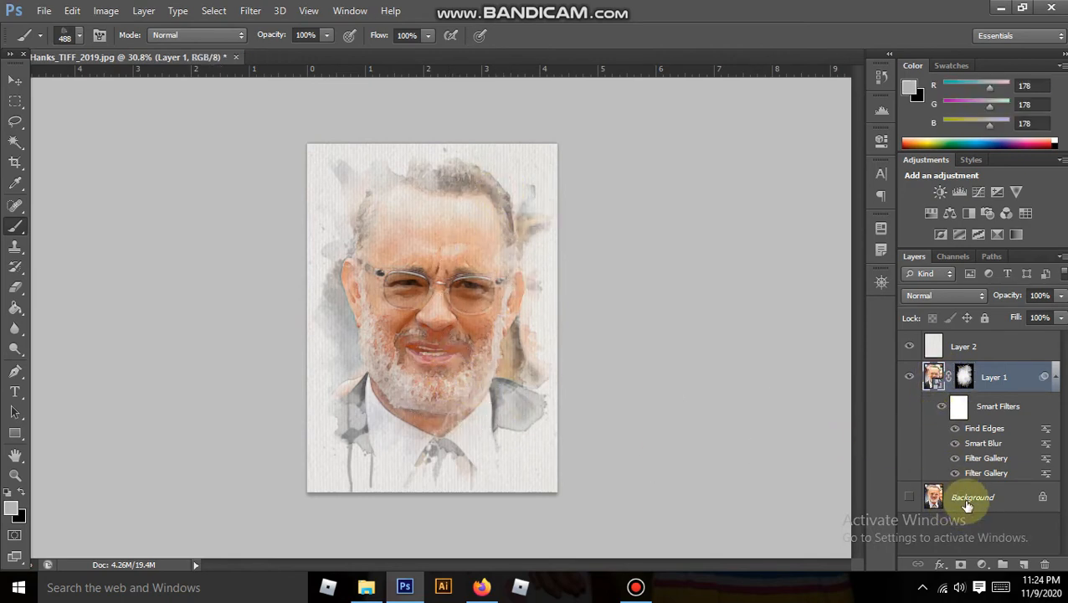
pyautogui.click(983, 566)
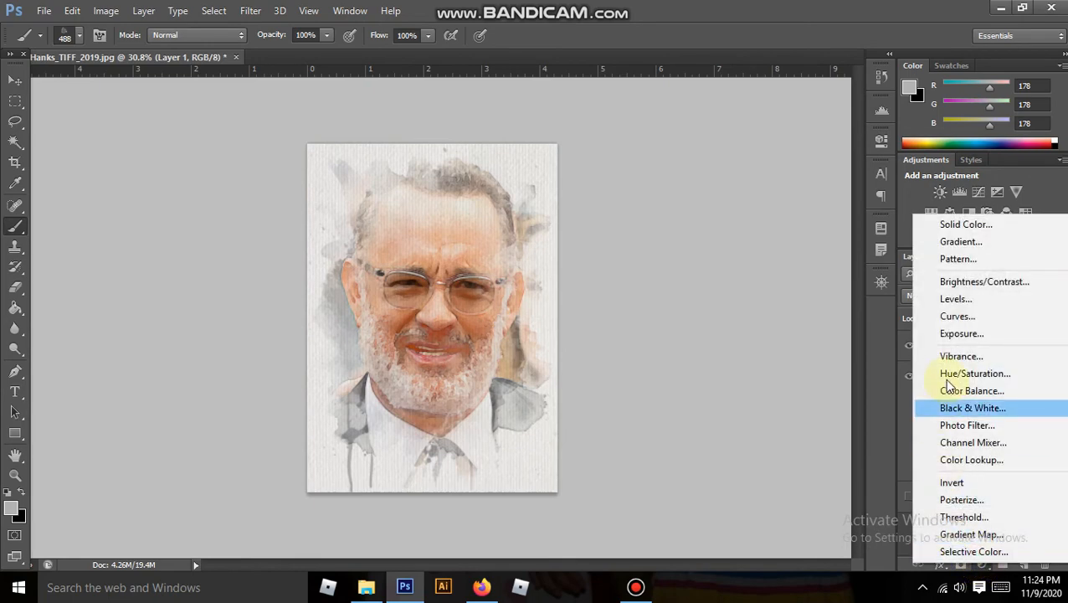
pyautogui.click(956, 317)
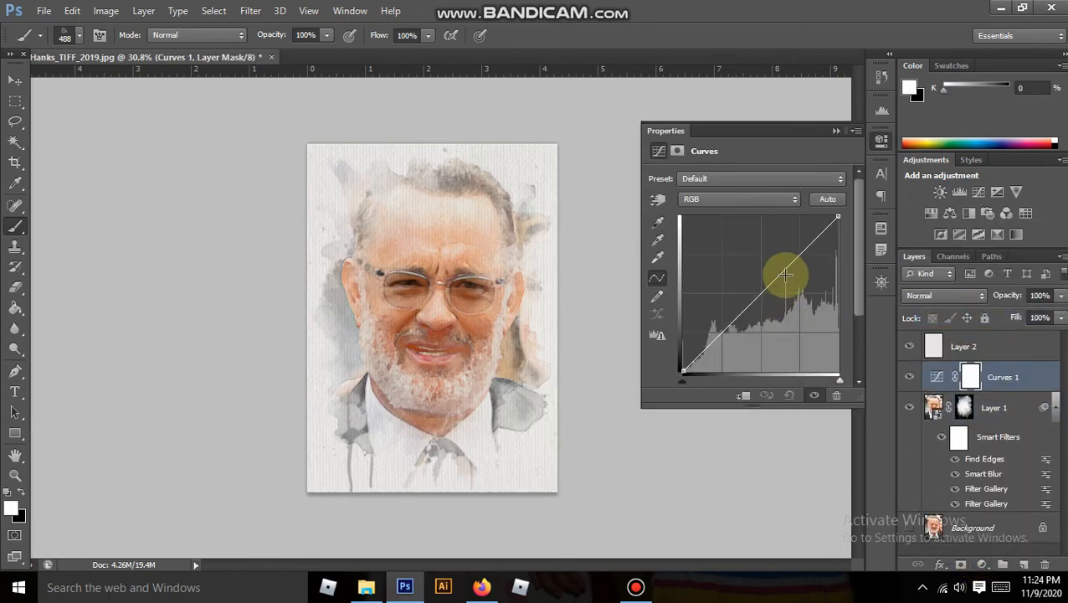
pyautogui.moveTo(801, 253); pyautogui.dragTo(804, 261)
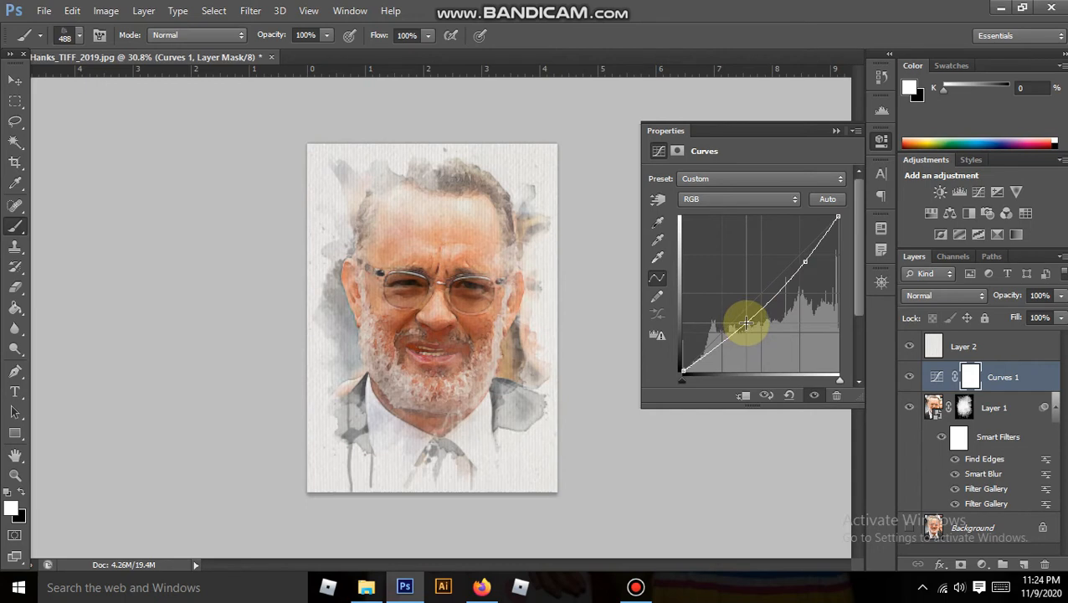
pyautogui.click(835, 131)
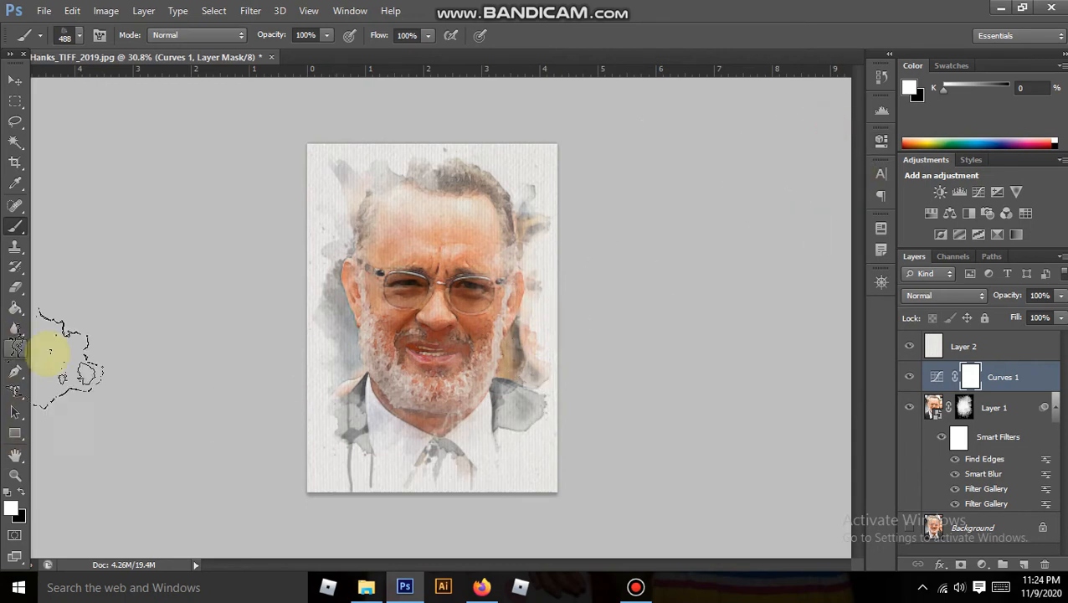
# Try the 1120 splash brush tip at 100% opacity over the viewer's-right collar on Layer 1's mask and undo the dabs.
pyautogui.scroll(-3, 447, 239)
pyautogui.scroll(2, 453, 305)
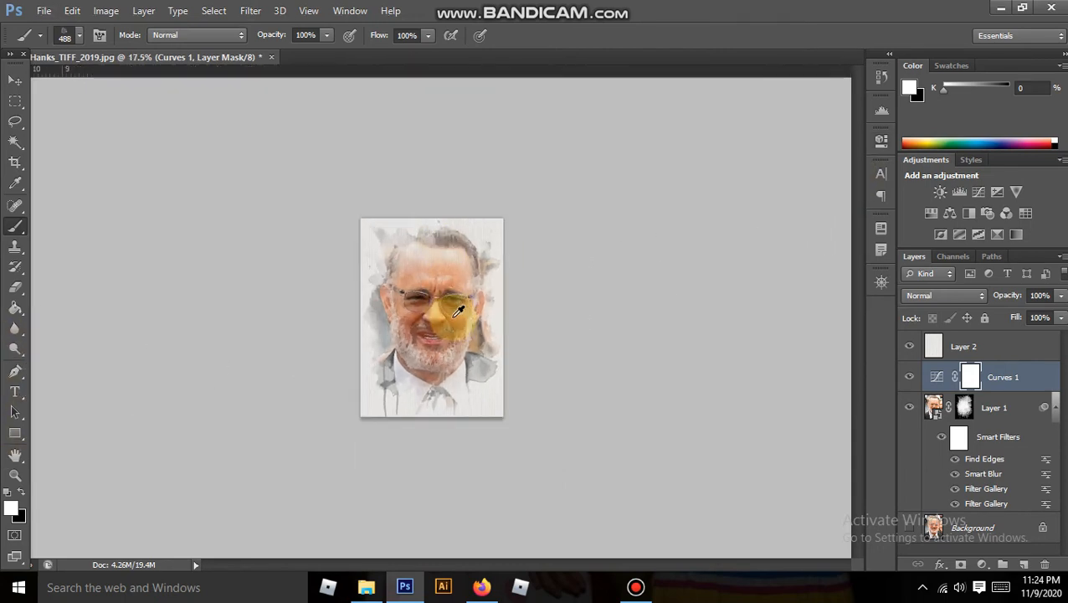
pyautogui.scroll(3, 459, 312)
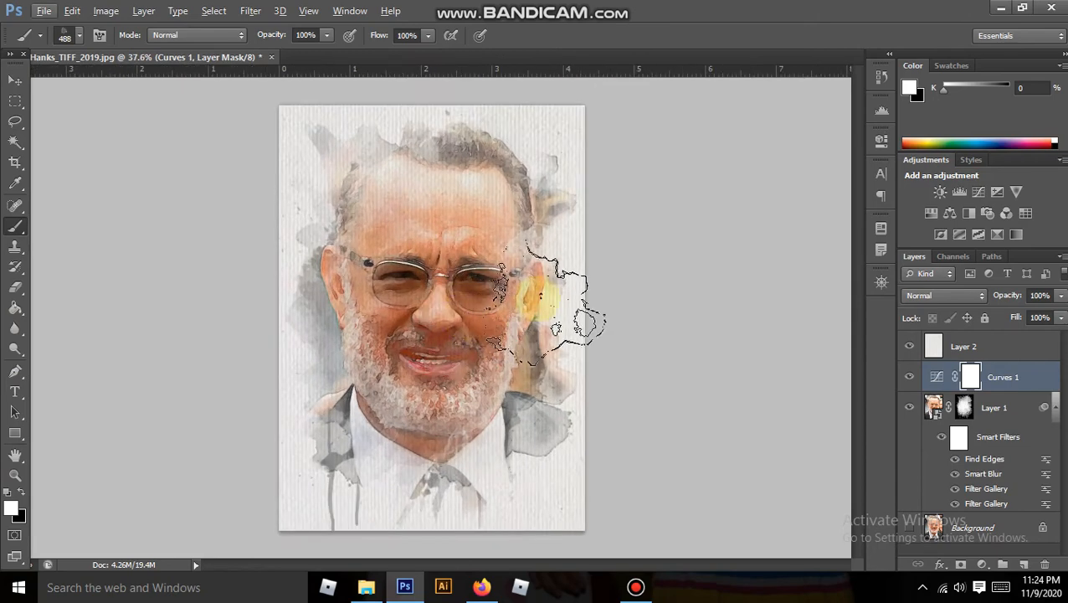
pyautogui.click(963, 410)
pyautogui.rightClick(444, 352)
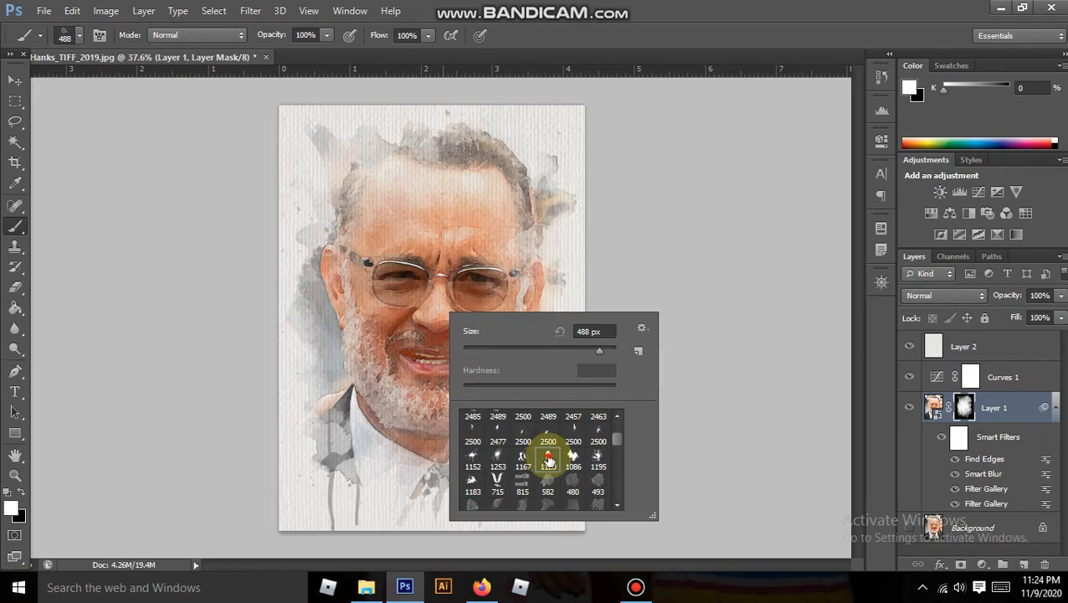
pyautogui.doubleClick(548, 460)
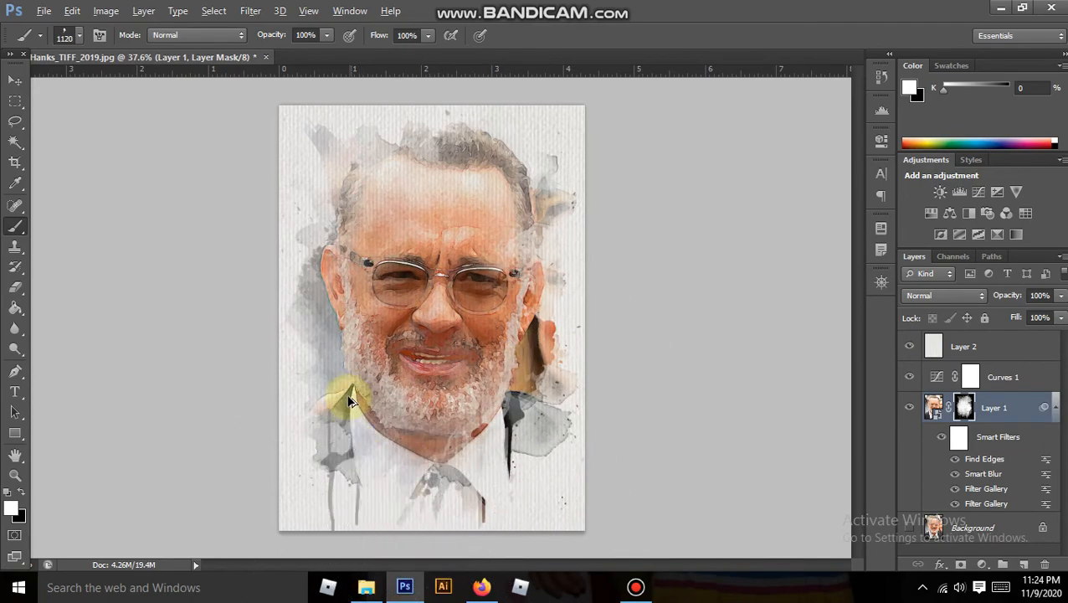
pyautogui.hotkey('alt', ']')
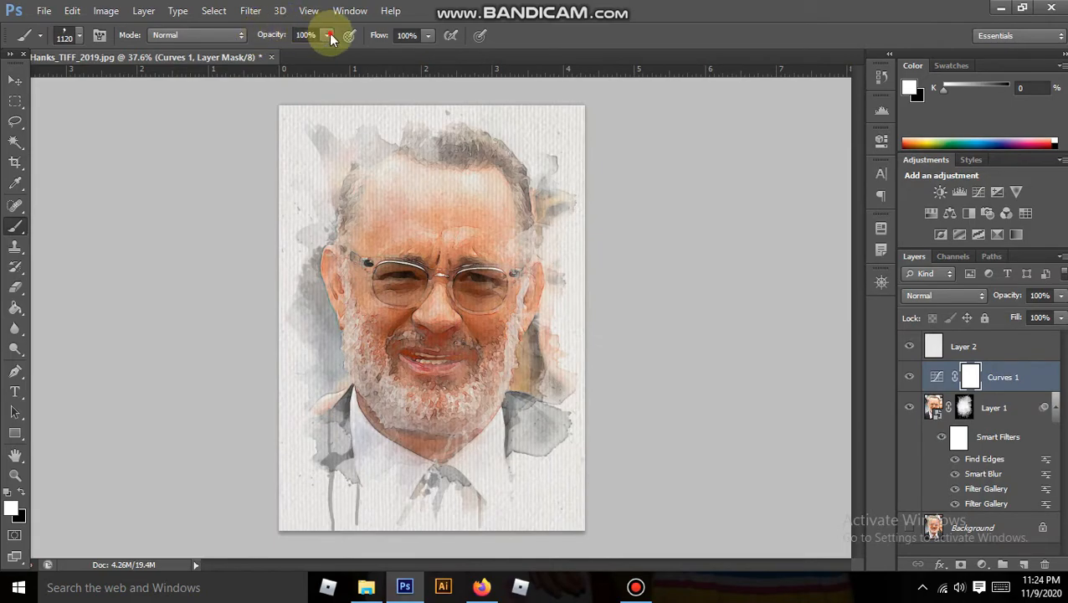
# Lower the brush opacity to 28%, try the 1120 tip over the collar and tie on Layer 1's mask, and undo the dabs.
pyautogui.click(269, 53)
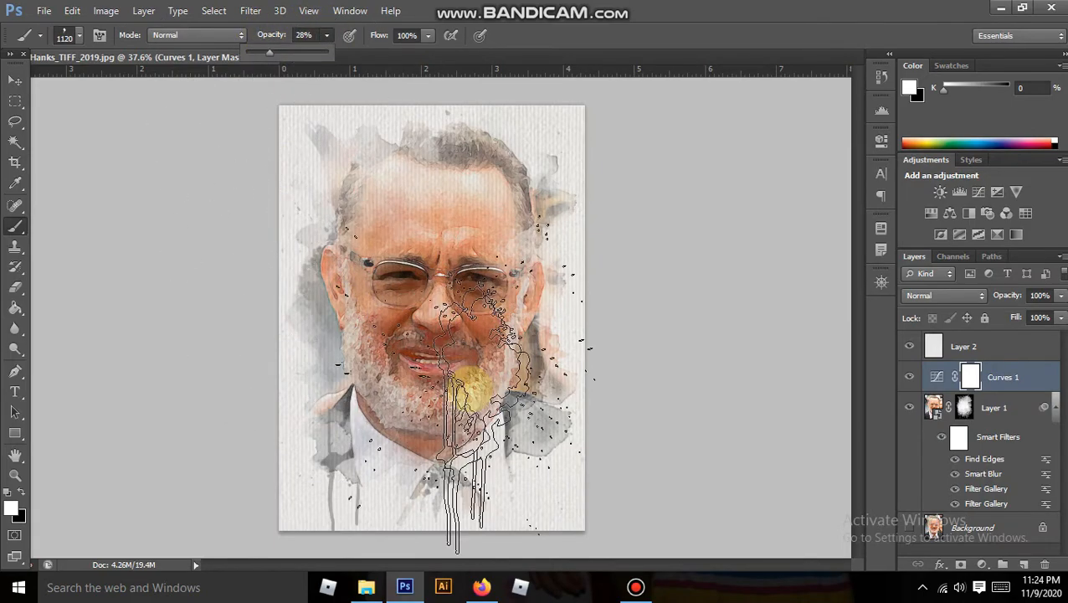
pyautogui.click(506, 367)
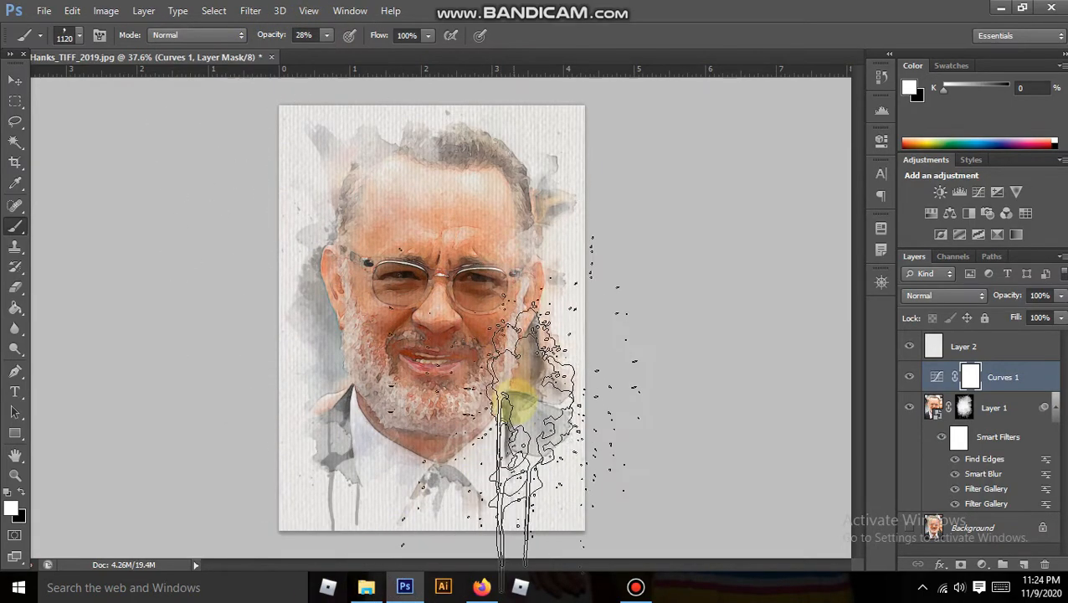
pyautogui.click(967, 406)
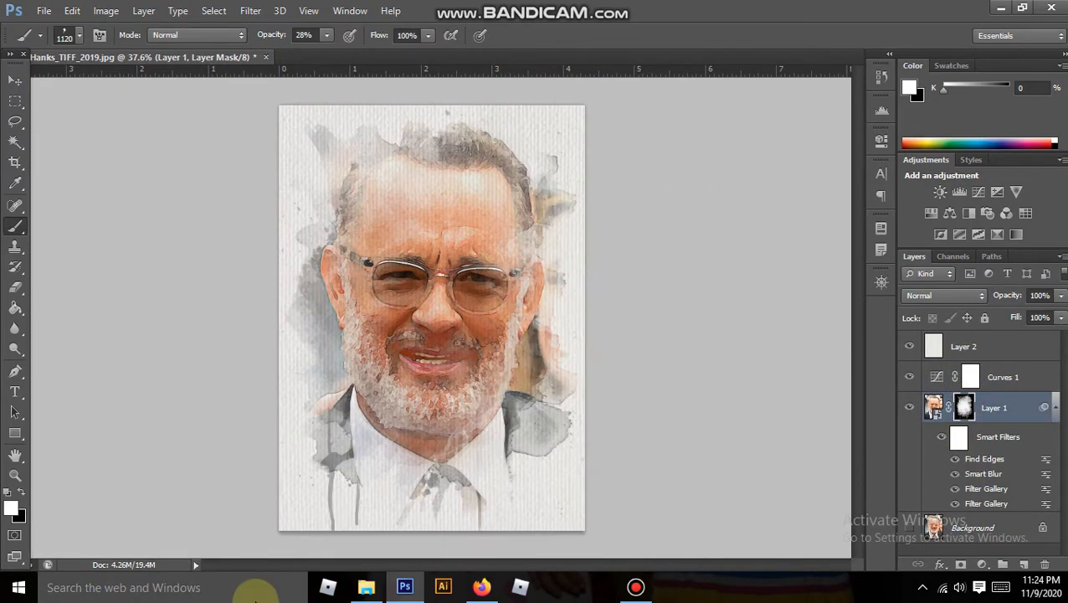
pyautogui.hotkey('ctrl', 'alt', 'z')
pyautogui.hotkey('ctrl', 'alt', 'z')
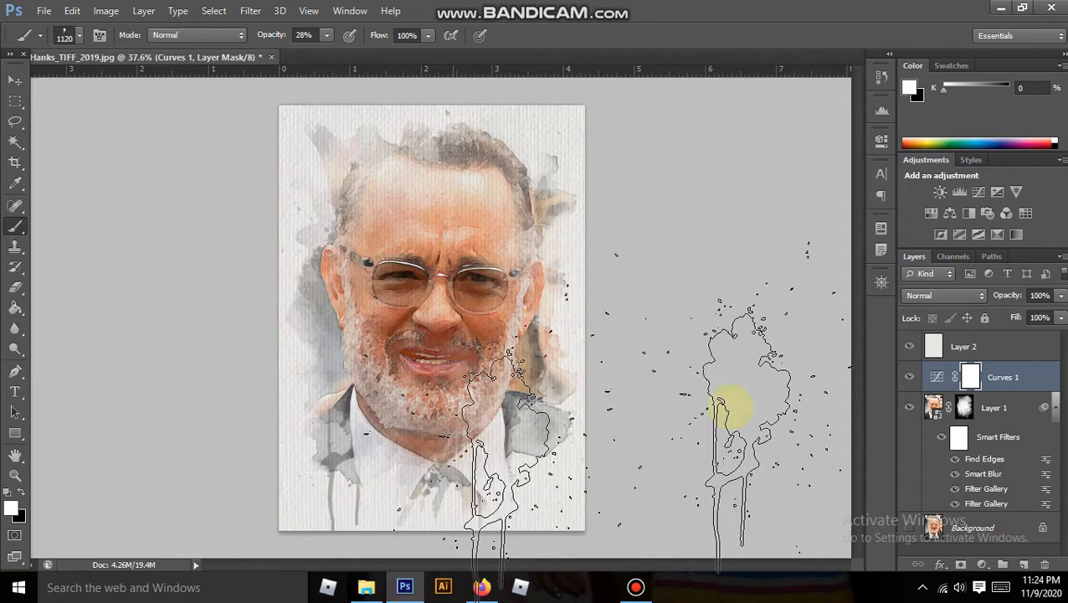
pyautogui.click(965, 408)
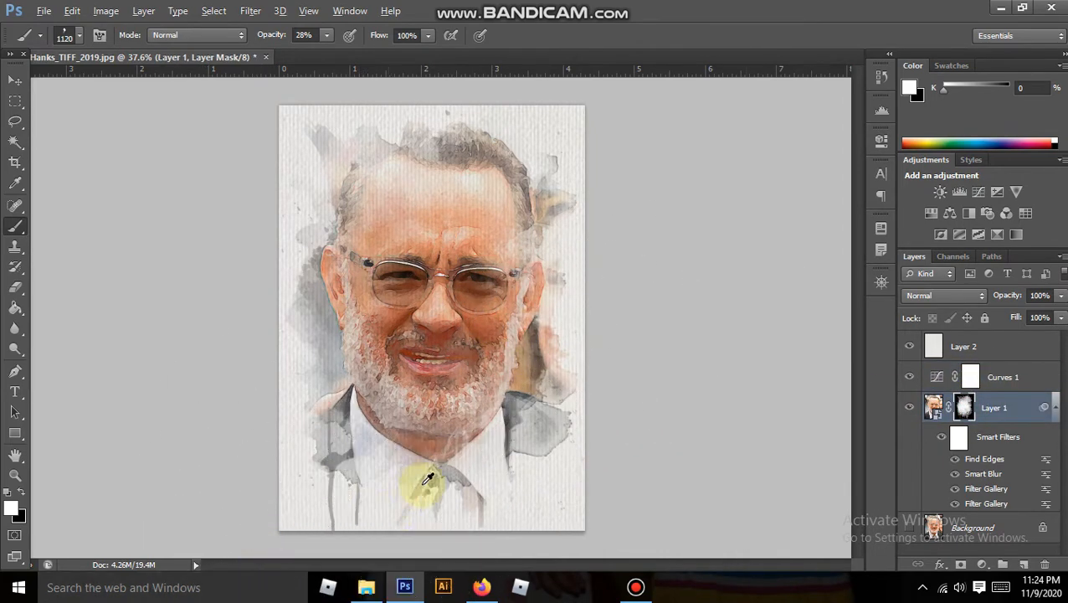
pyautogui.scroll(-2, 431, 483)
pyautogui.hotkey('alt', ']')
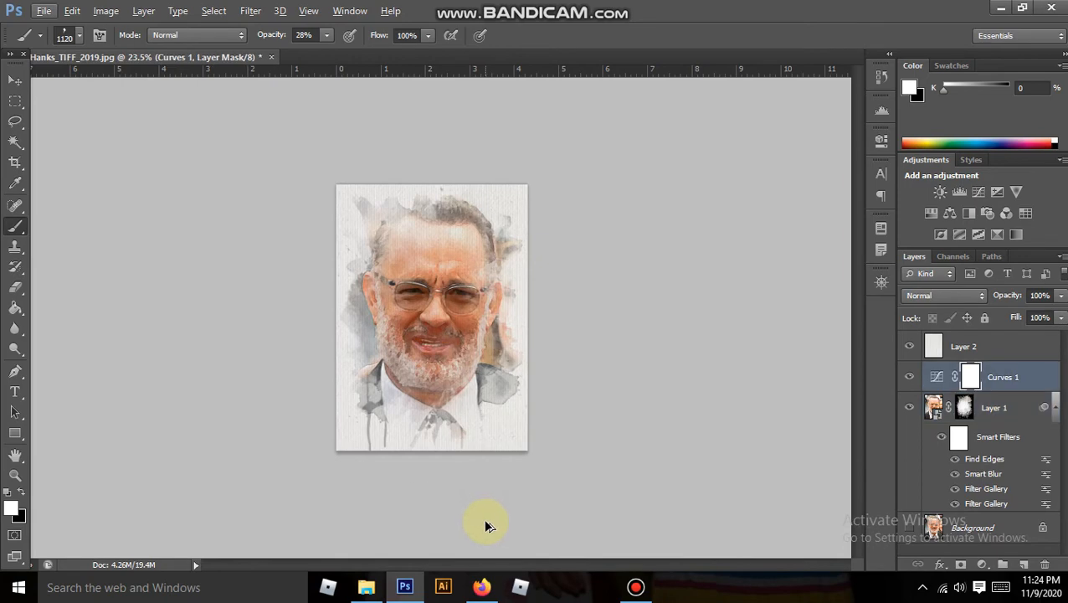
pyautogui.scroll(2, 456, 438)
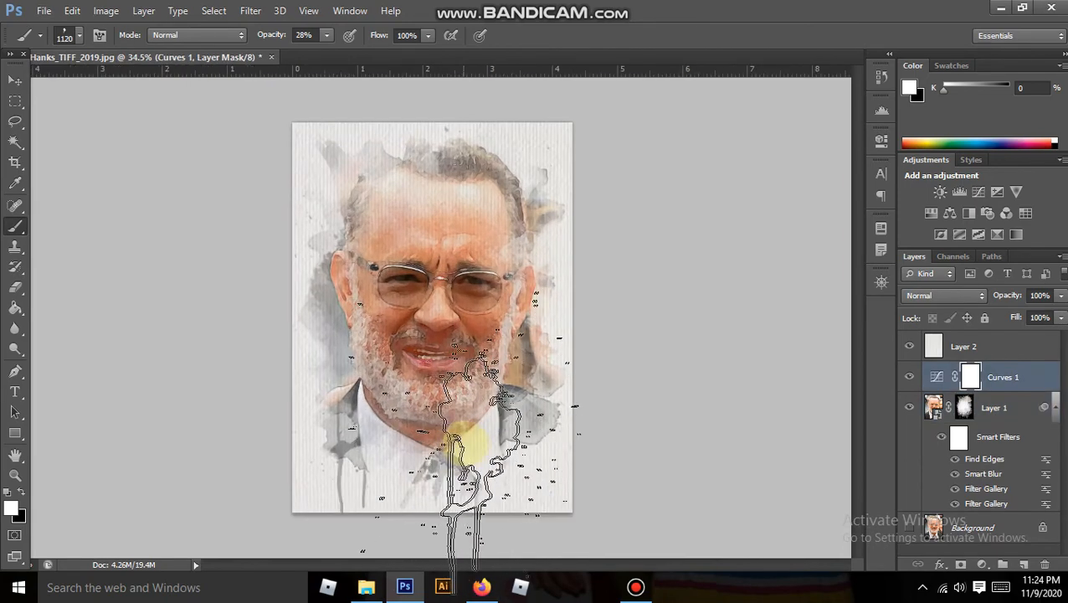
pyautogui.scroll(2, 475, 350)
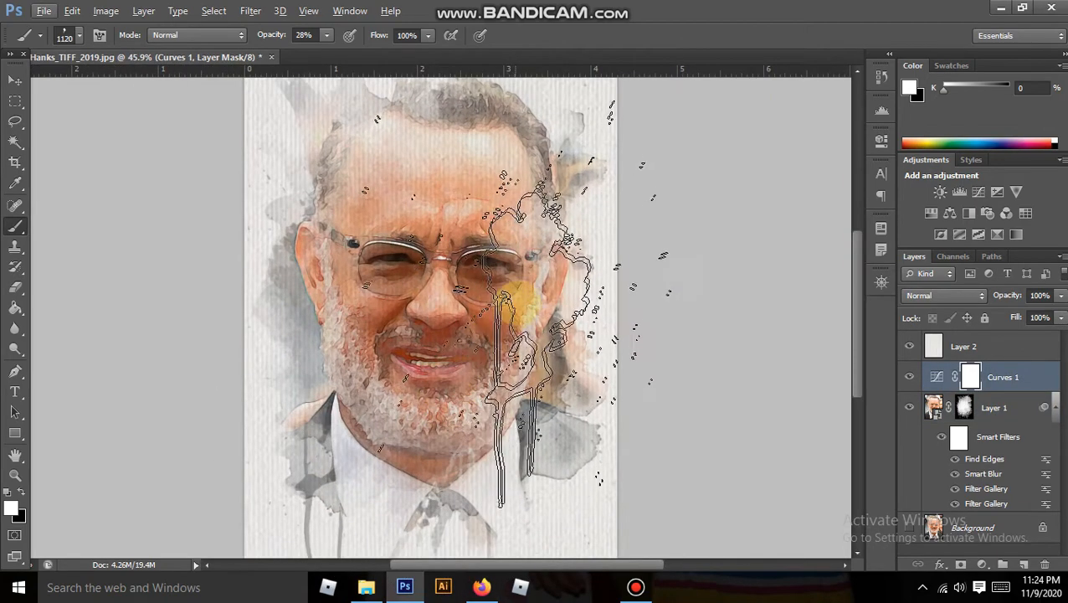
# Choose the 1565 splatter brush tip and dab it at 28% opacity on Layer 1's mask around the viewer's-left side and shoulder.
pyautogui.click(965, 406)
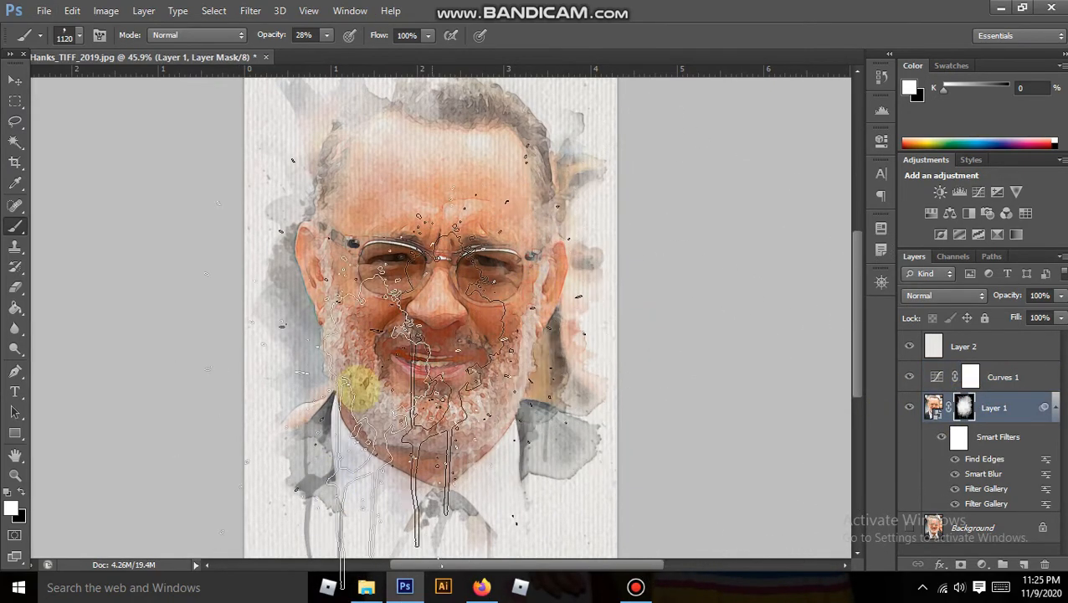
pyautogui.scroll(-2, 460, 410)
pyautogui.scroll(-1, 454, 414)
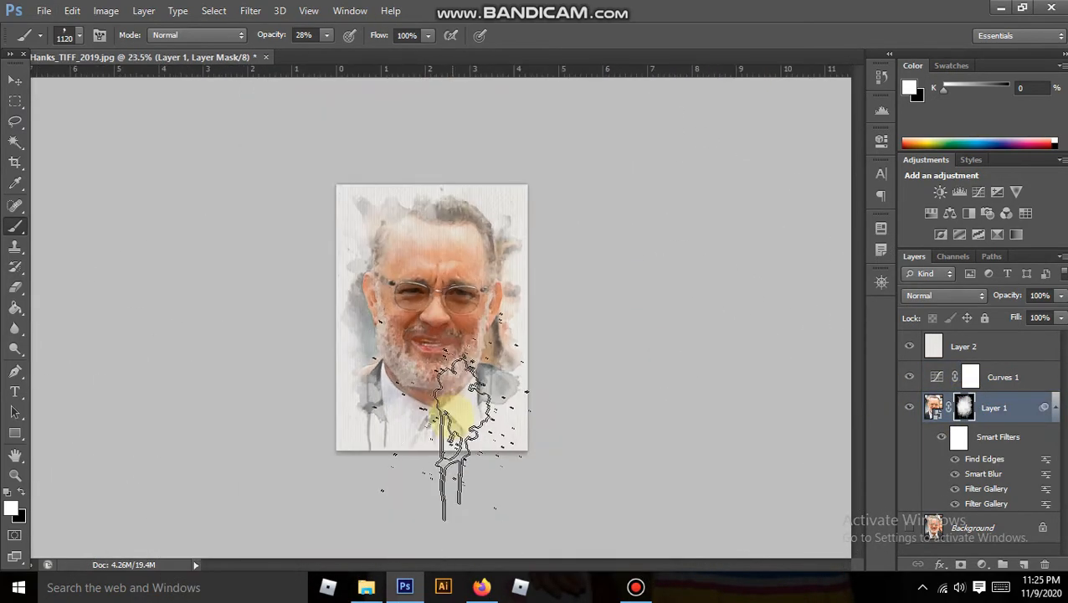
pyautogui.rightClick(385, 349)
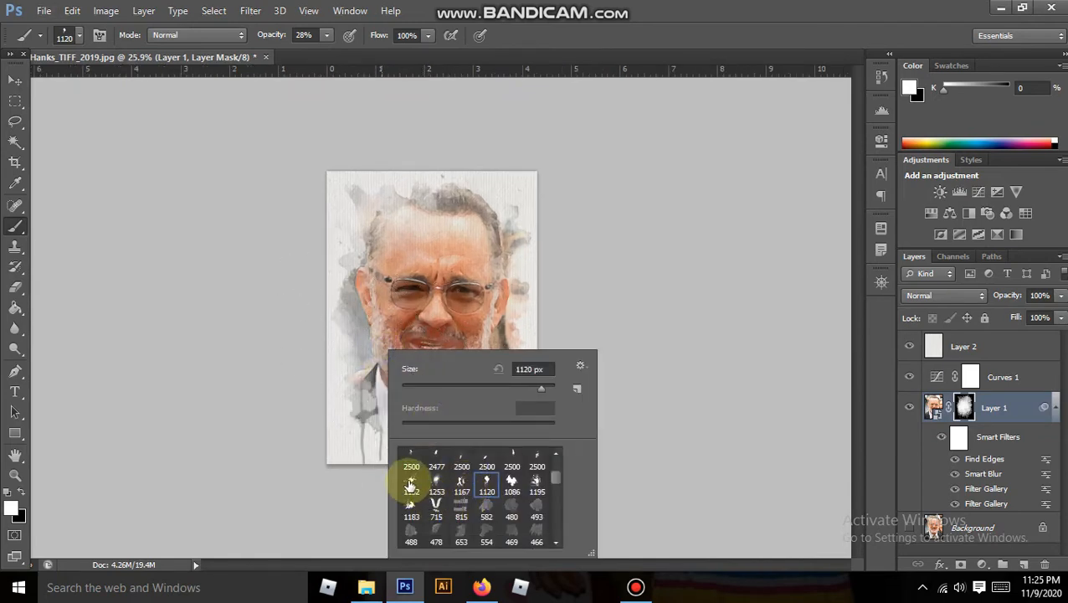
pyautogui.scroll(-1, 504, 500)
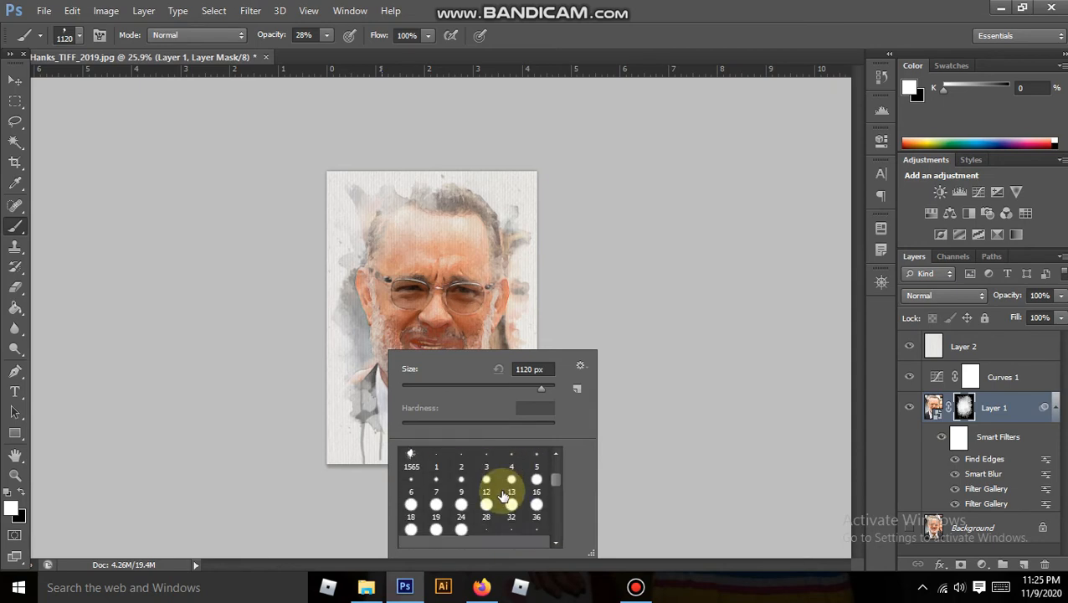
pyautogui.scroll(-10, 503, 493)
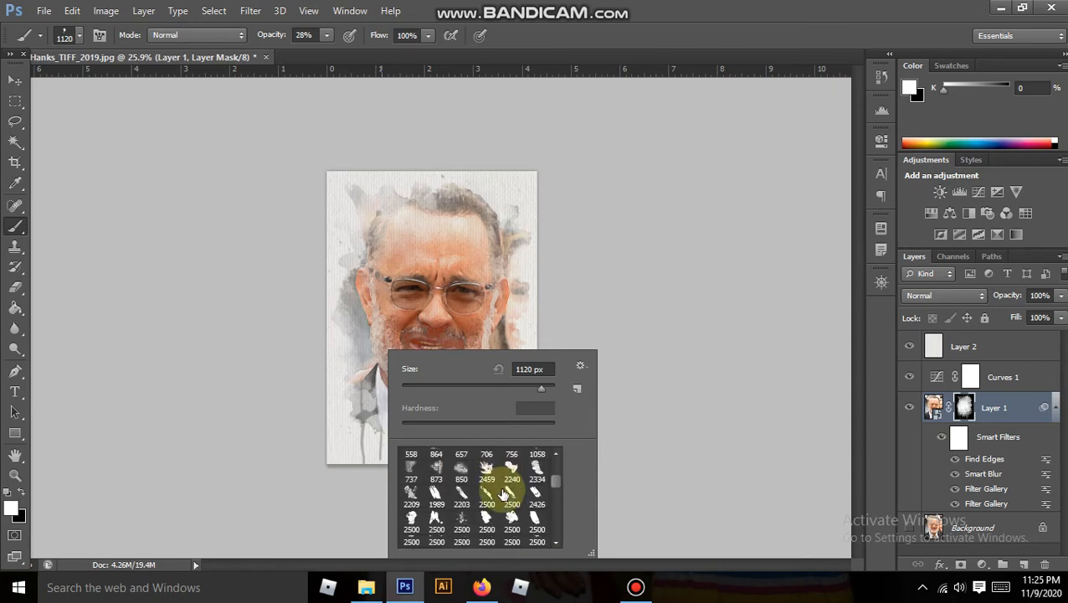
pyautogui.scroll(-1, 503, 494)
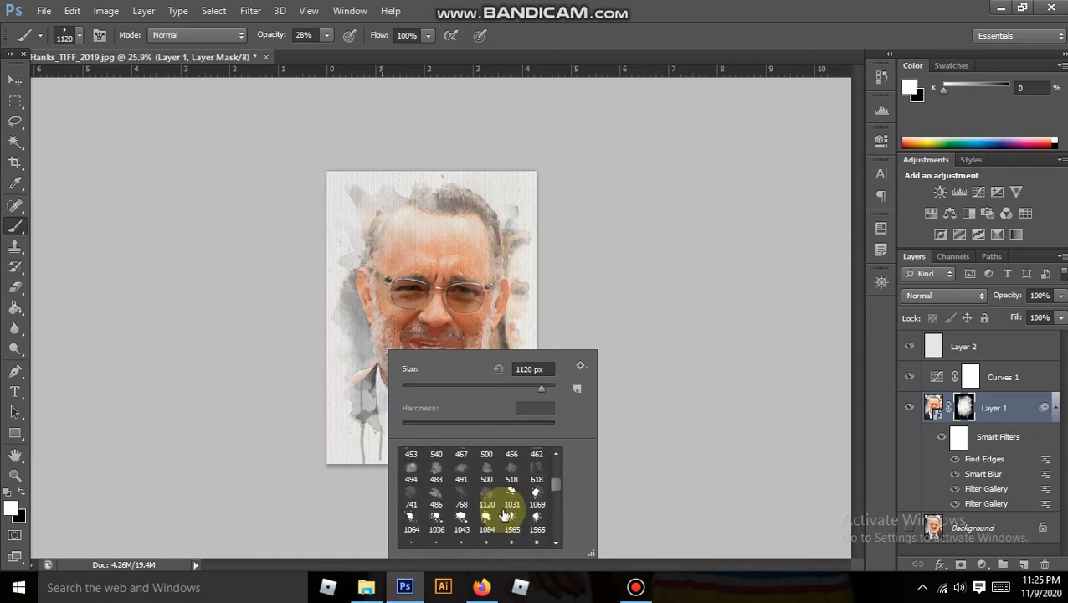
pyautogui.scroll(1, 473, 499)
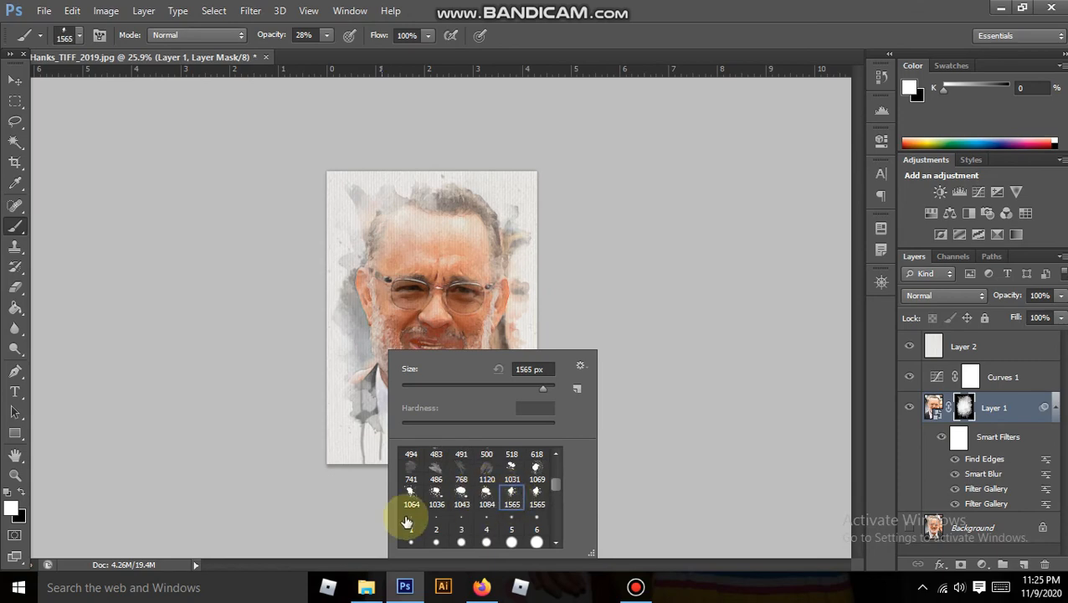
pyautogui.click(242, 365)
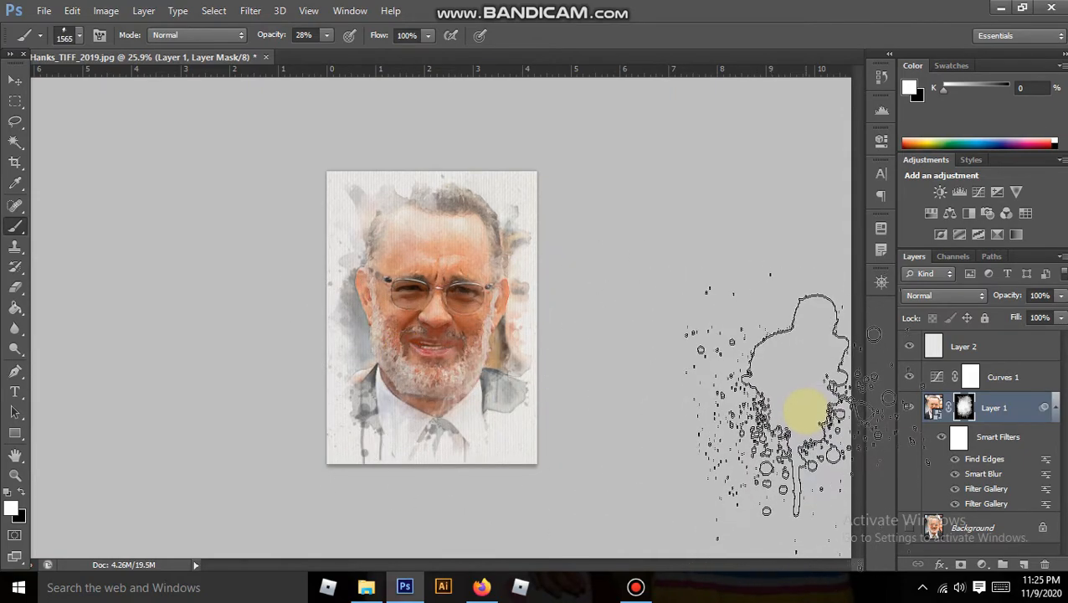
# Switch to the Move tool and examine the finished portrait up close and as a whole, checking the splatter edges and tones.
pyautogui.scroll(-2, 485, 376)
pyautogui.scroll(3, 482, 373)
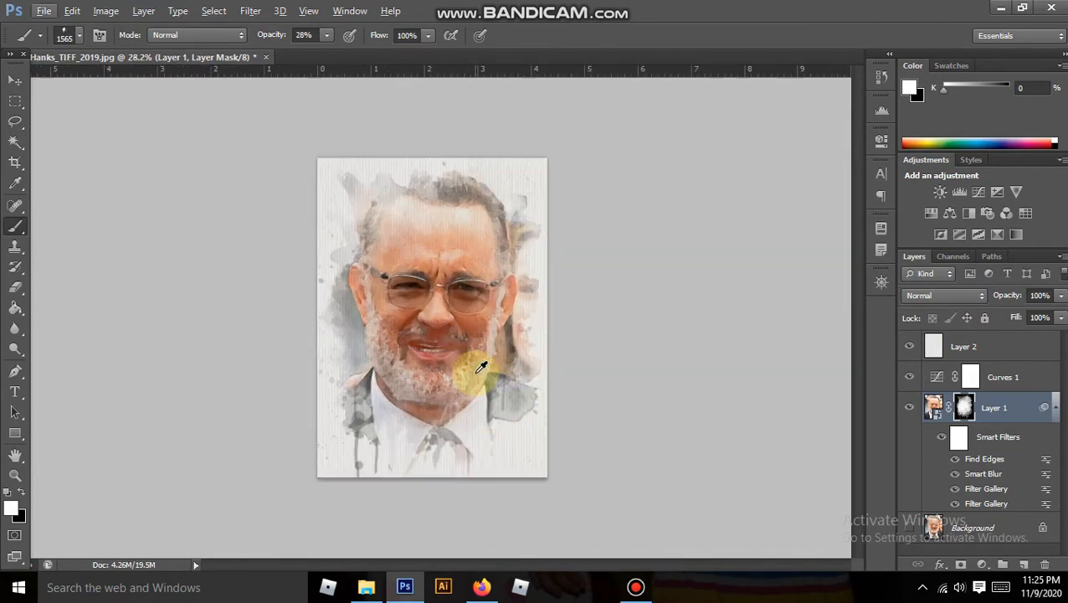
pyautogui.scroll(-3, 494, 402)
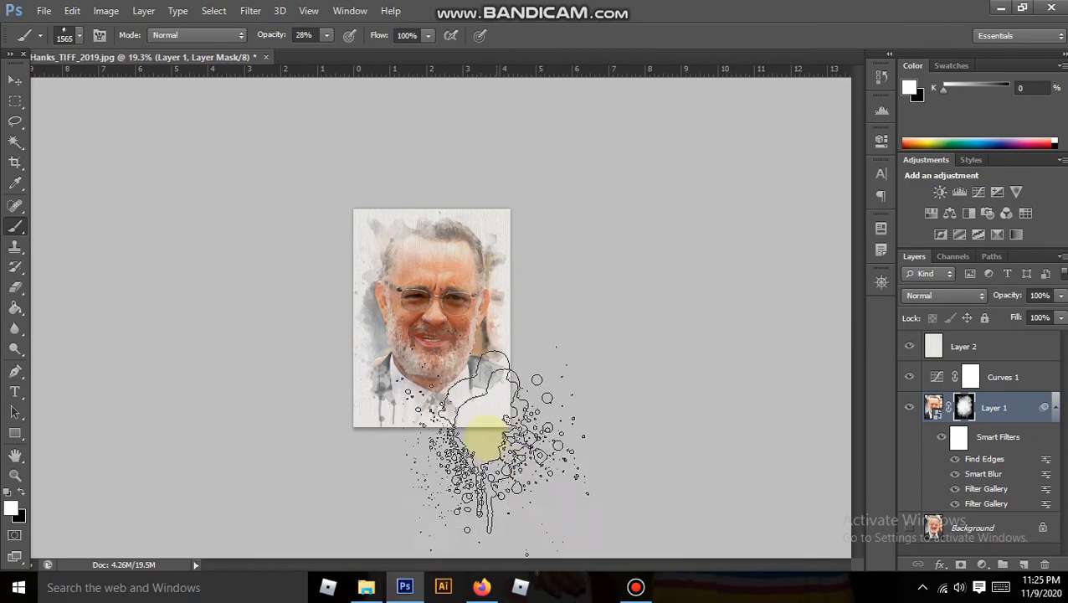
pyautogui.scroll(2, 469, 360)
pyautogui.scroll(2, 448, 308)
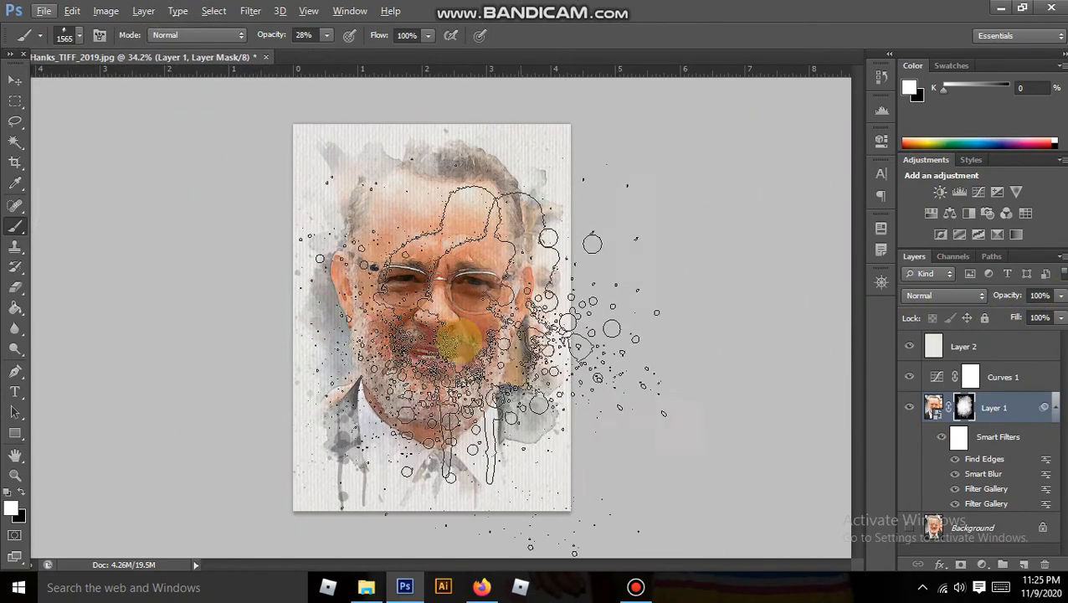
pyautogui.press('v')
pyautogui.click(308, 10)
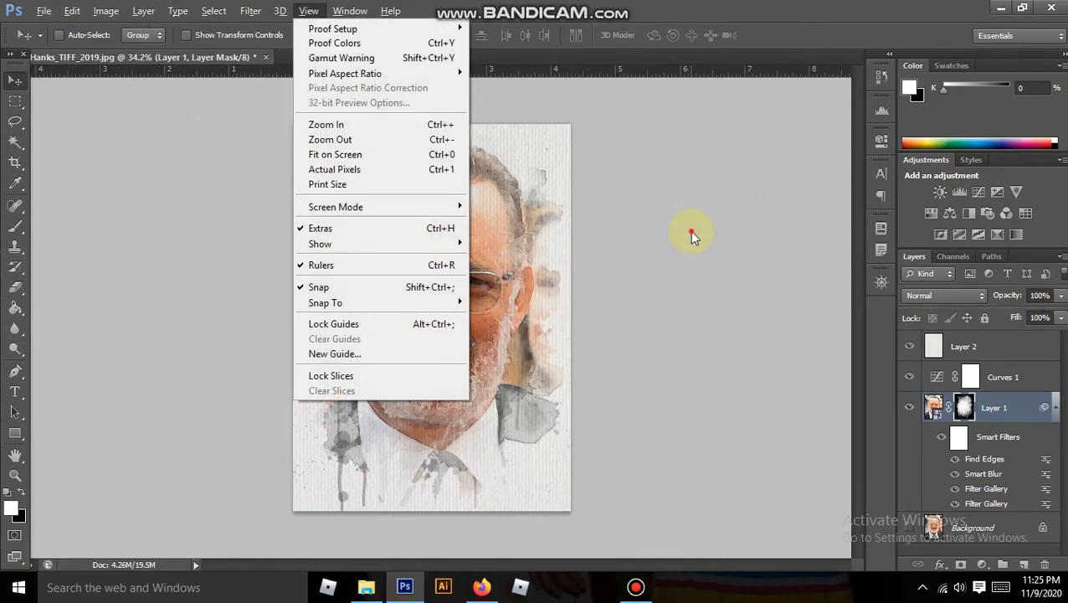
pyautogui.click(689, 230)
pyautogui.scroll(2, 537, 312)
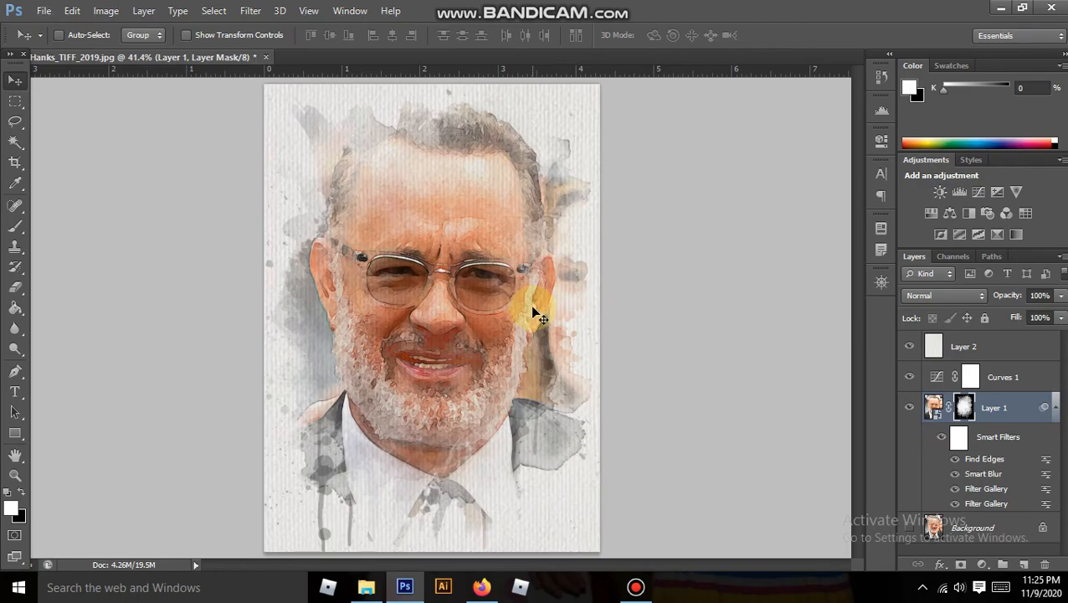